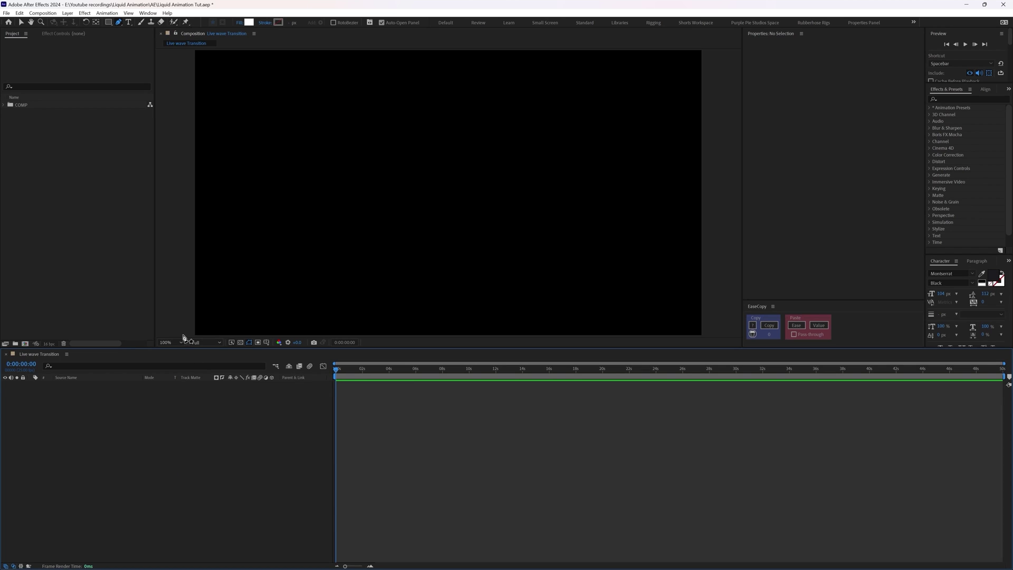
Draw an open wavy path with the Pen tool from outside the frame's lower-left corner to beyond its upper-right corner
{"action": "left_click", "coordinate": [184, 334]}
{"action": "left_click_drag", "start_coordinate": [311, 227], "coordinate": [414, 191]}
{"action": "left_click_drag", "start_coordinate": [586, 179], "coordinate": [702, 104]}
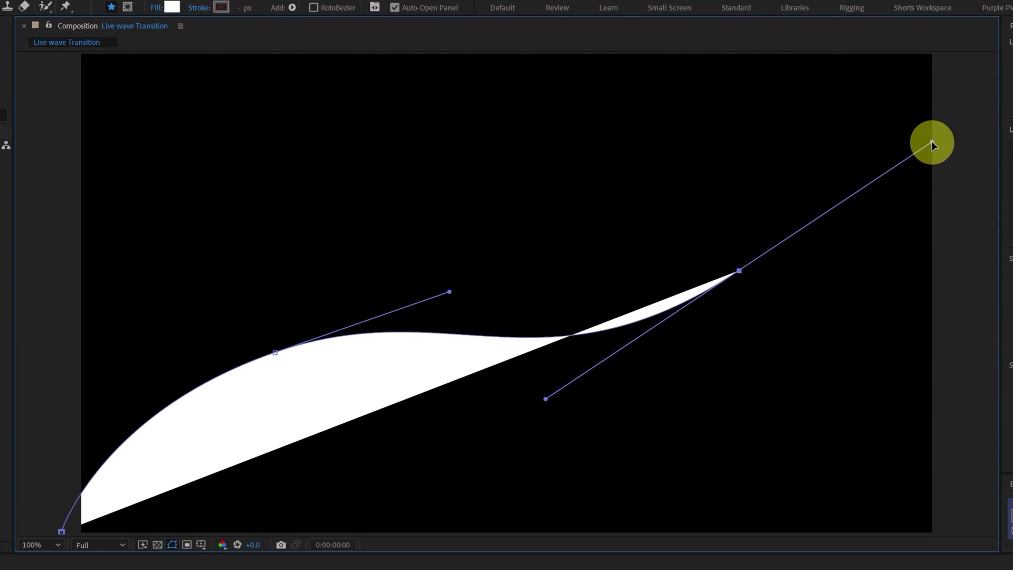
{"action": "key", "text": "space"}
{"action": "left_click_drag", "start_coordinate": [950, 86], "coordinate": [923, 110]}
{"action": "scroll", "coordinate": [906, 121], "scroll_direction": "down", "scroll_amount": 1}
{"action": "left_click_drag", "start_coordinate": [877, 149], "coordinate": [973, 131]}
Reshape the path's two middle points and move its lower-left end point farther outside the frame
{"action": "left_click_drag", "start_coordinate": [611, 294], "coordinate": [650, 266]}
{"action": "left_click_drag", "start_coordinate": [379, 334], "coordinate": [420, 314]}
{"action": "left_click_drag", "start_coordinate": [650, 266], "coordinate": [660, 258]}
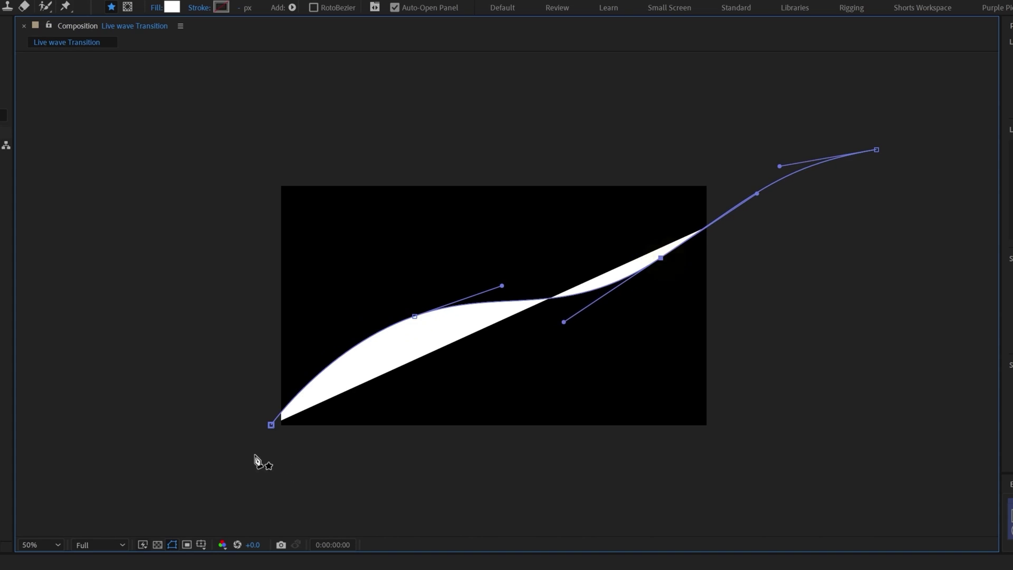
{"action": "left_click_drag", "start_coordinate": [271, 424], "coordinate": [162, 520]}
{"action": "left_click_drag", "start_coordinate": [415, 316], "coordinate": [381, 346]}
{"action": "left_click_drag", "start_coordinate": [466, 316], "coordinate": [526, 292]}
{"action": "left_click_drag", "start_coordinate": [295, 379], "coordinate": [271, 387]}
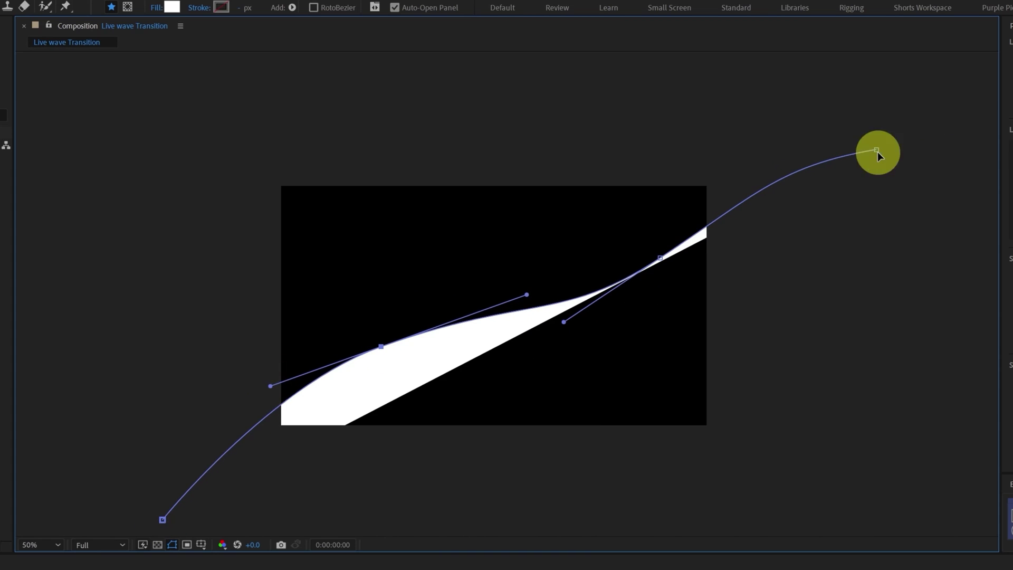
Smooth the upper-right half of the wave by adjusting its middle point, end point and curve handles
{"action": "left_click", "coordinate": [877, 150]}
{"action": "left_click_drag", "start_coordinate": [660, 258], "coordinate": [658, 274]}
{"action": "left_click_drag", "start_coordinate": [754, 211], "coordinate": [779, 210]}
{"action": "left_click", "coordinate": [780, 164]}
{"action": "left_click_drag", "start_coordinate": [877, 150], "coordinate": [880, 118]}
{"action": "left_click_drag", "start_coordinate": [785, 134], "coordinate": [775, 150]}
{"action": "key", "text": "slash"}
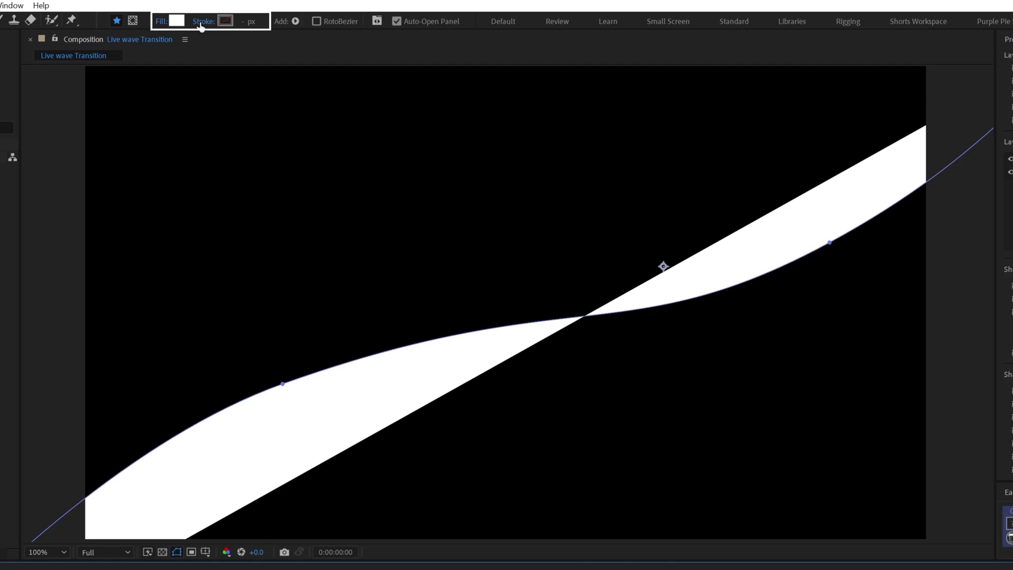
Give the path a solid color stroke and set its fill to None
{"action": "left_click", "coordinate": [201, 24]}
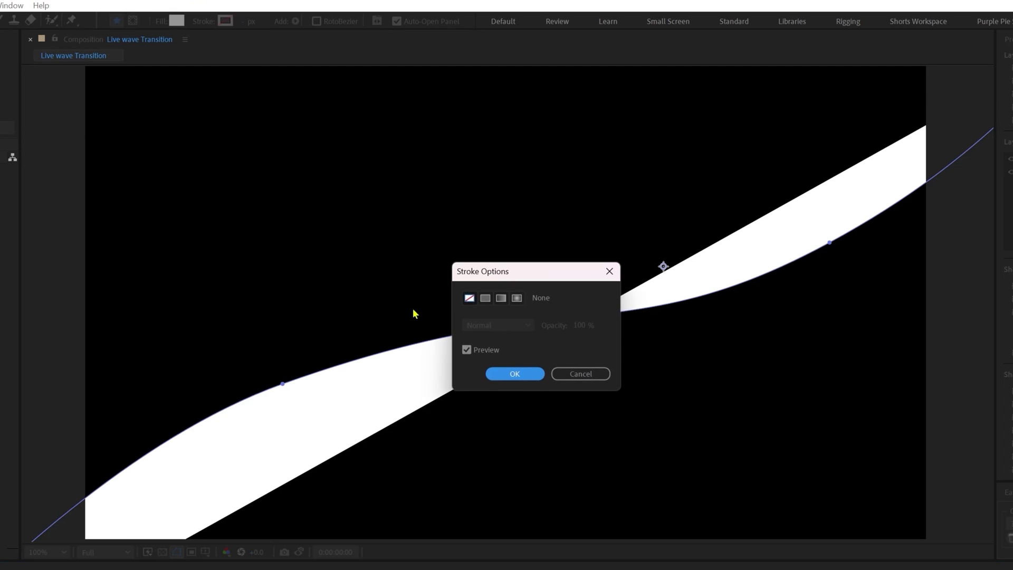
{"action": "left_click", "coordinate": [485, 297]}
{"action": "left_click", "coordinate": [514, 374]}
{"action": "left_click", "coordinate": [161, 22]}
{"action": "left_click", "coordinate": [470, 298]}
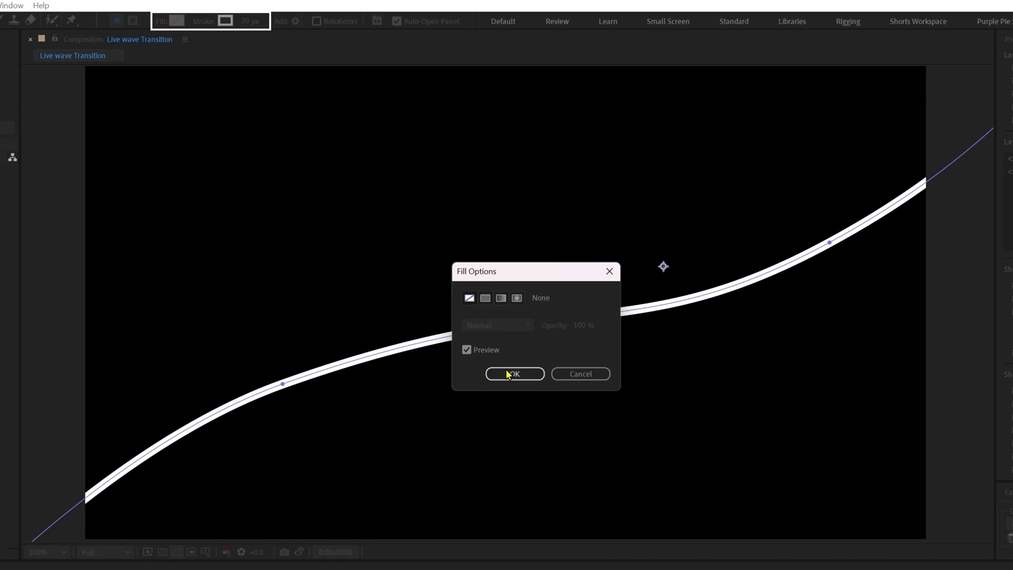
{"action": "left_click", "coordinate": [515, 374]}
Set the stroke width to 410 px with round line caps, and rename the shape layer Line 1
{"action": "left_click", "coordinate": [246, 22]}
{"action": "type", "text": "410"}
{"action": "key", "text": "Return"}
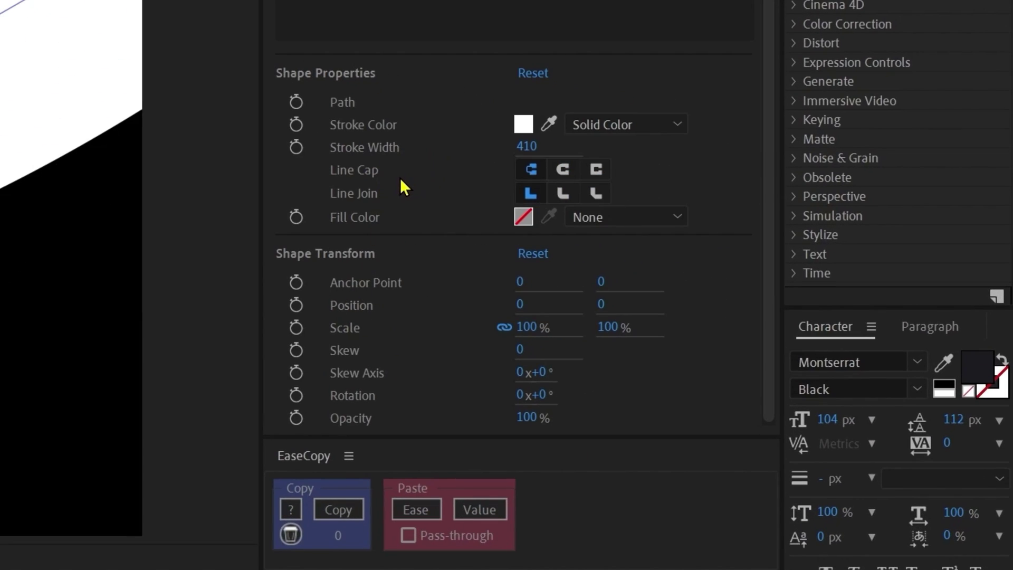
{"action": "left_click", "coordinate": [572, 169]}
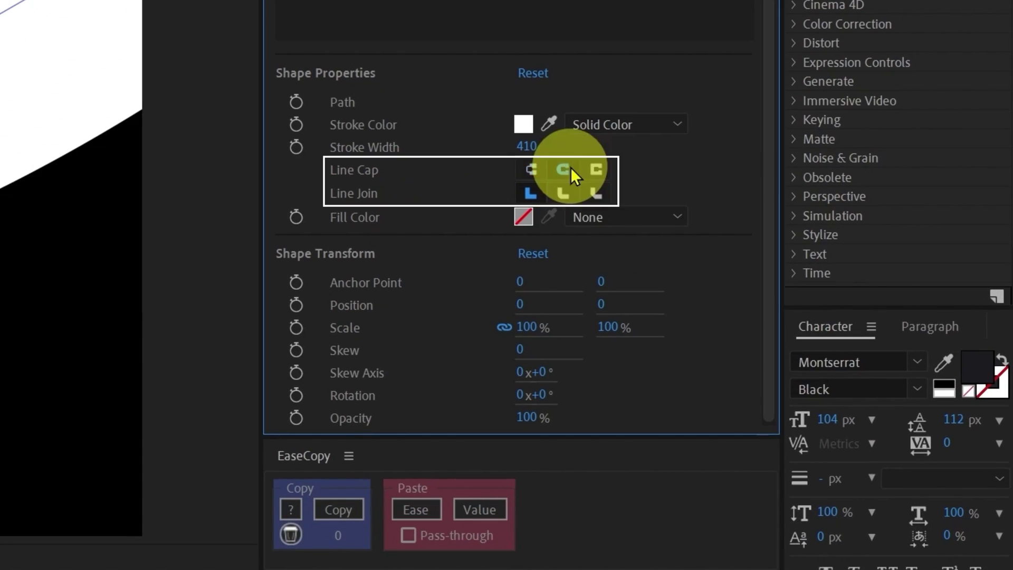
{"action": "key", "text": "Return"}
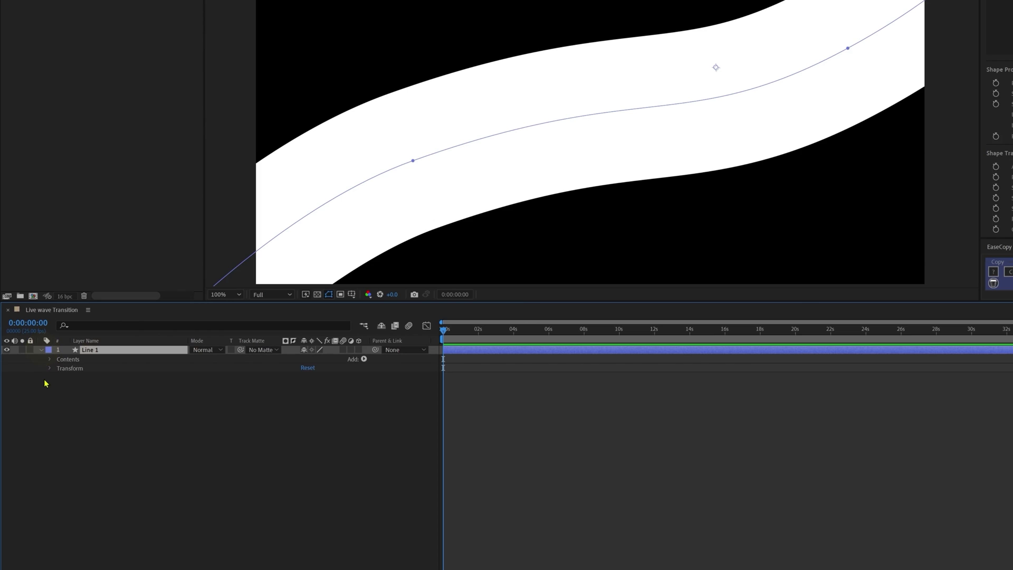
Taper the stroke of Shape 1 with a Start Length of 60% and a Start Ease of 40%
{"action": "left_click", "coordinate": [49, 360]}
{"action": "left_click", "coordinate": [59, 369]}
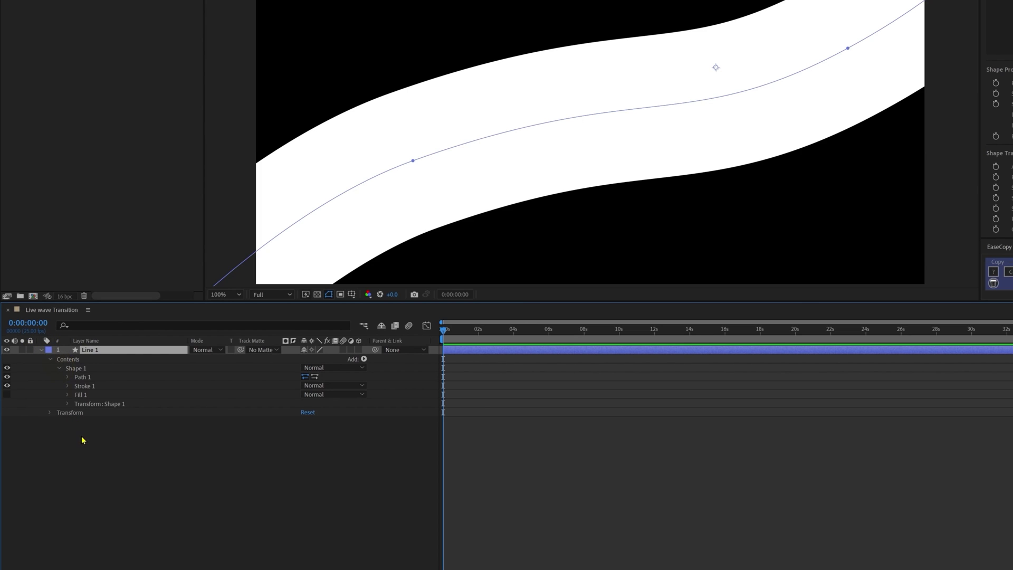
{"action": "left_click", "coordinate": [67, 386]}
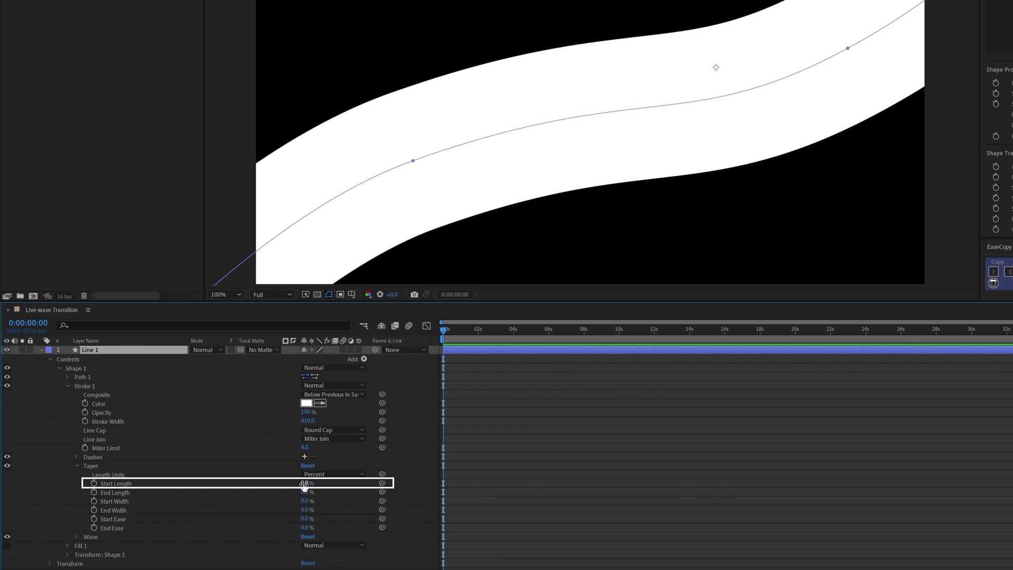
{"action": "left_click", "coordinate": [305, 484]}
{"action": "type", "text": "60"}
{"action": "key", "text": "Return"}
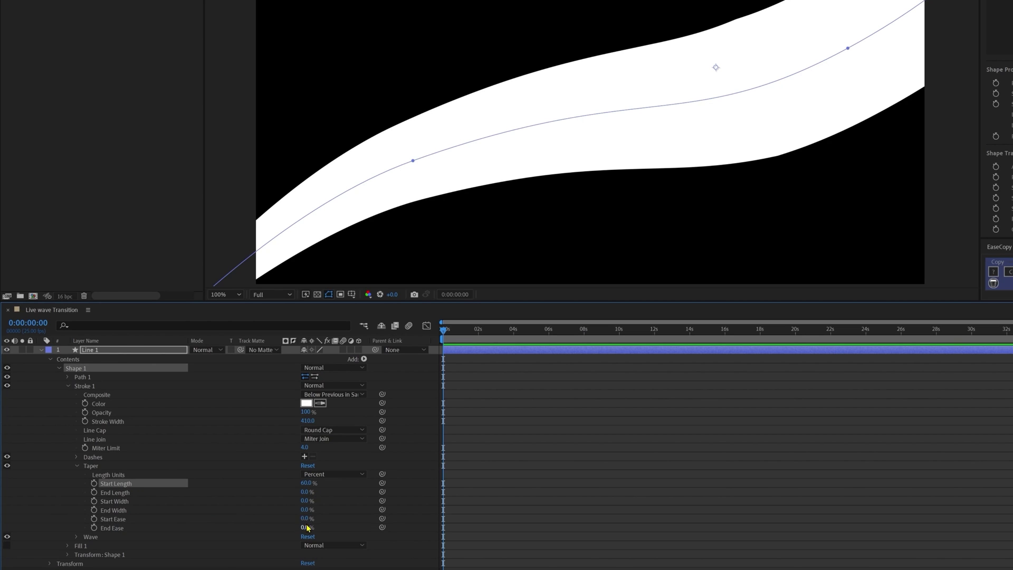
{"action": "left_click", "coordinate": [306, 519]}
{"action": "type", "text": "40"}
{"action": "key", "text": "Return"}
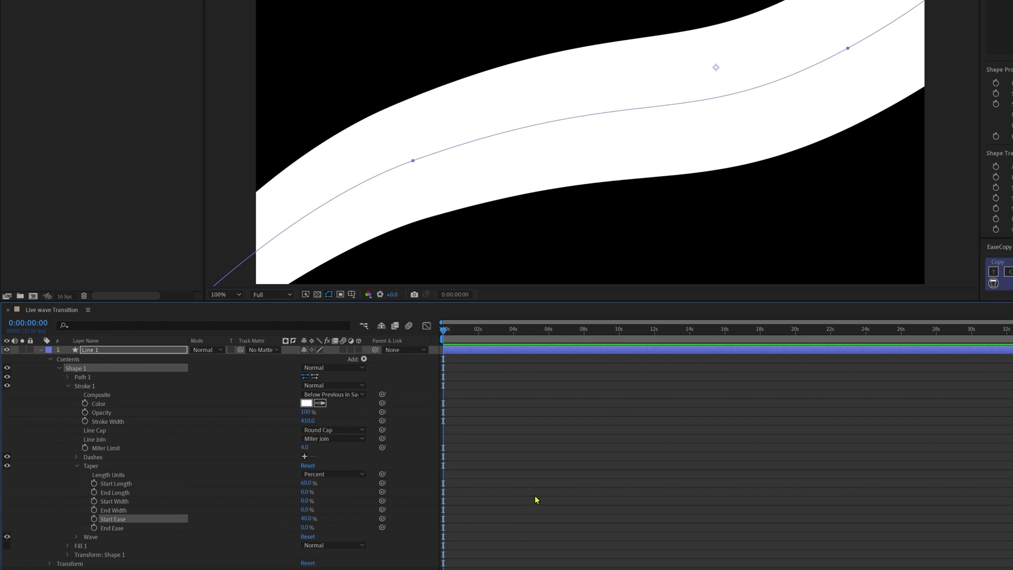
Add Trim Paths to the Line 1 layer and enable keyframing for its Start, End and Offset at the first frame
{"action": "left_click", "coordinate": [103, 349]}
{"action": "left_click", "coordinate": [364, 359]}
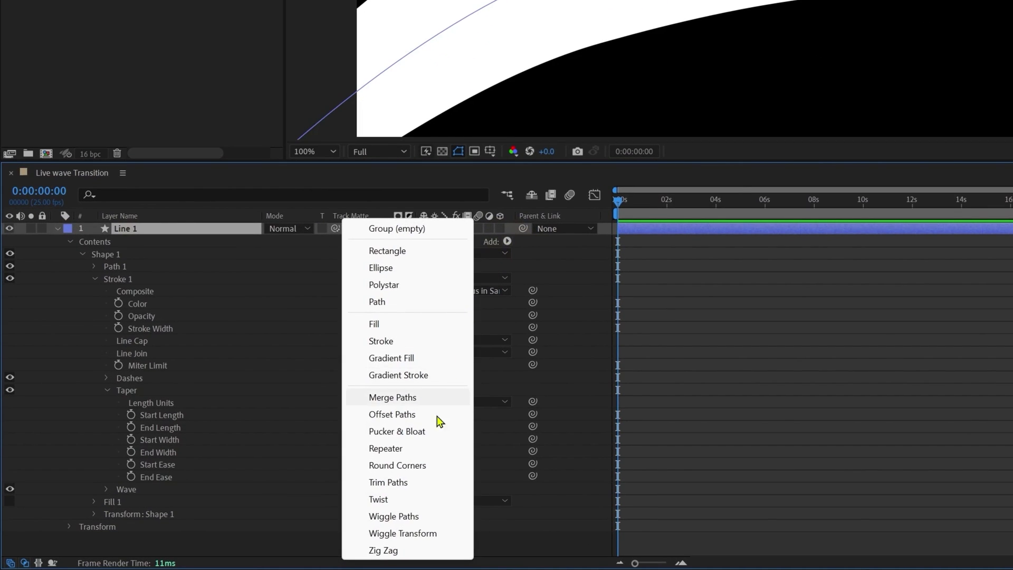
{"action": "left_click", "coordinate": [410, 483]}
{"action": "left_click", "coordinate": [83, 527]}
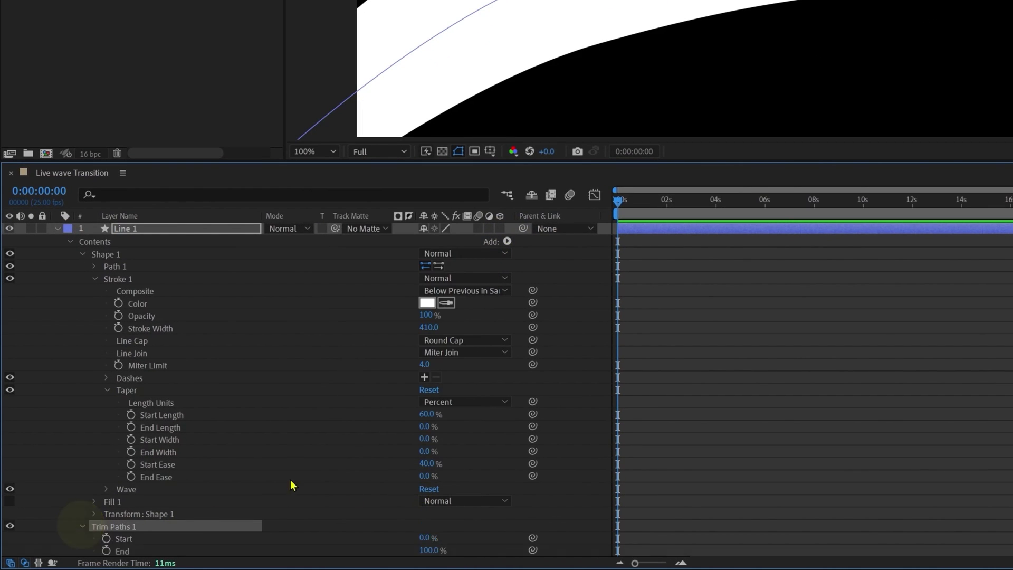
{"action": "scroll", "coordinate": [253, 481], "scroll_direction": "down", "scroll_amount": 3}
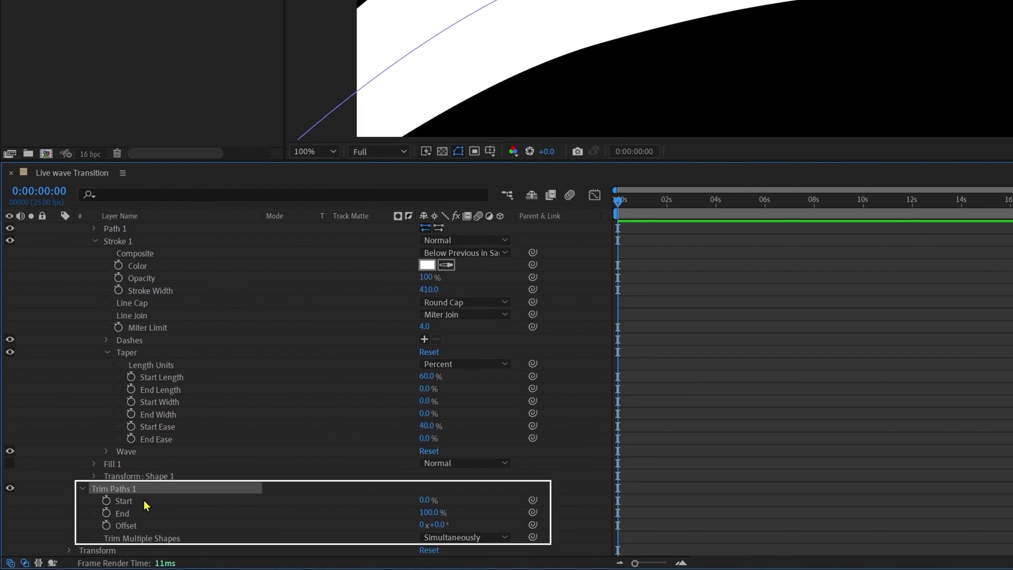
{"action": "left_click", "coordinate": [108, 501]}
{"action": "left_click", "coordinate": [108, 513]}
{"action": "left_click", "coordinate": [108, 525]}
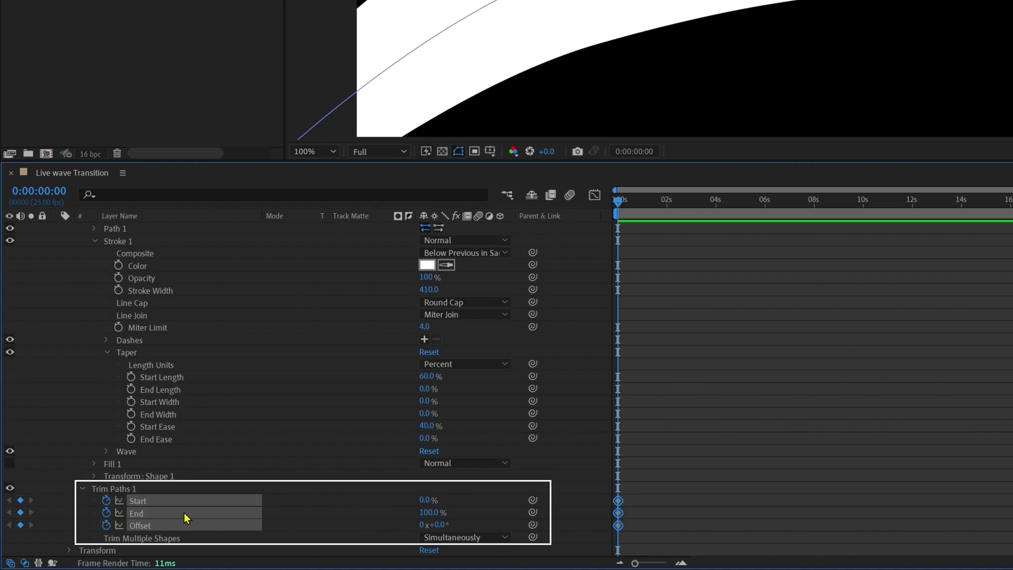
Set the Trim Paths End to 0% at the first frame
{"action": "left_click", "coordinate": [753, 394]}
{"action": "key", "text": "equal"}
{"action": "key", "text": "equal"}
{"action": "key", "text": "equal"}
{"action": "key", "text": "equal"}
{"action": "key", "text": "equal"}
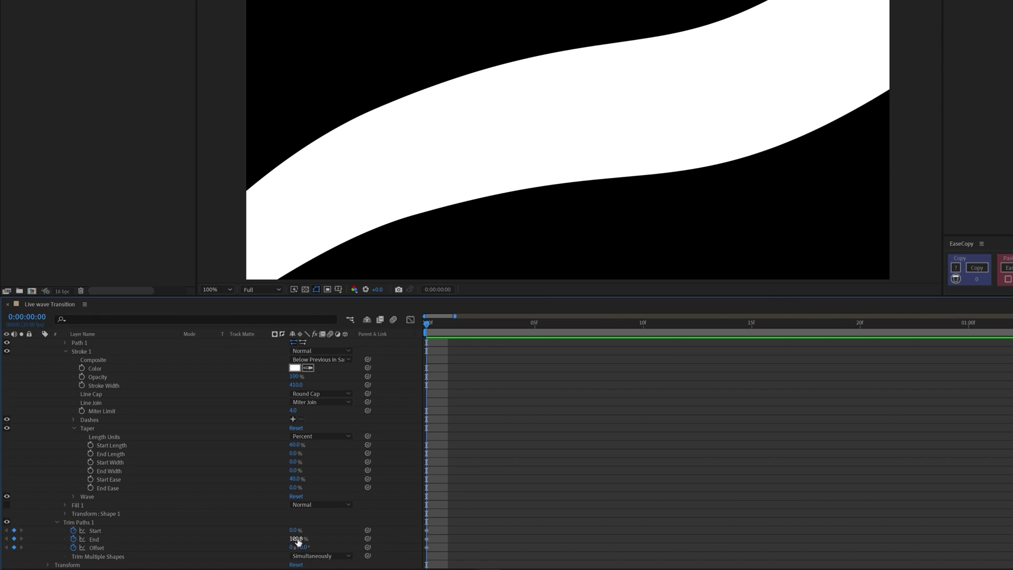
{"action": "left_click_drag", "start_coordinate": [299, 541], "coordinate": [204, 543]}
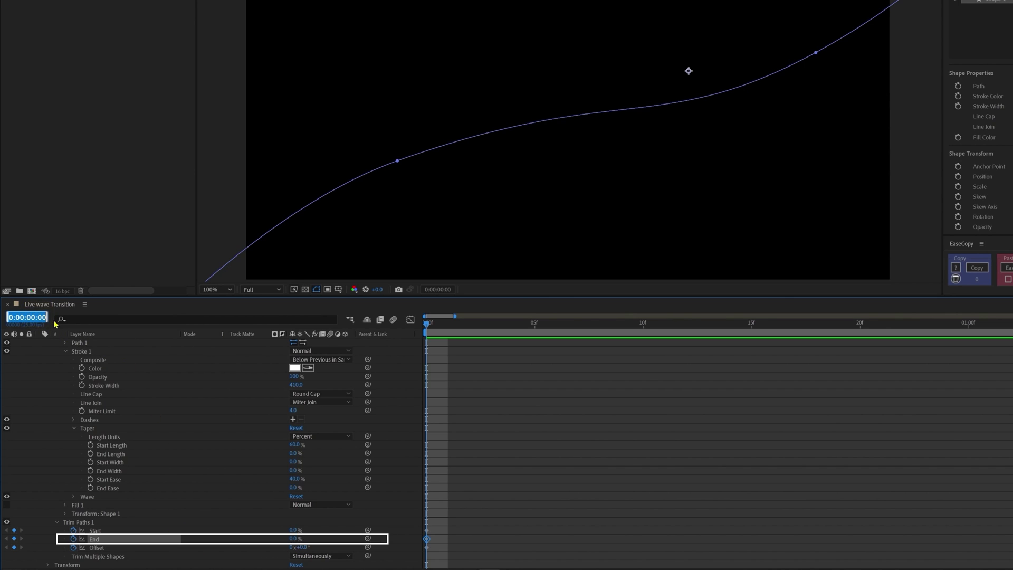
At 0:00:00:16, keyframe the Trim Paths End at 70% and add a Start keyframe holding its current value
{"action": "key", "text": "Return"}
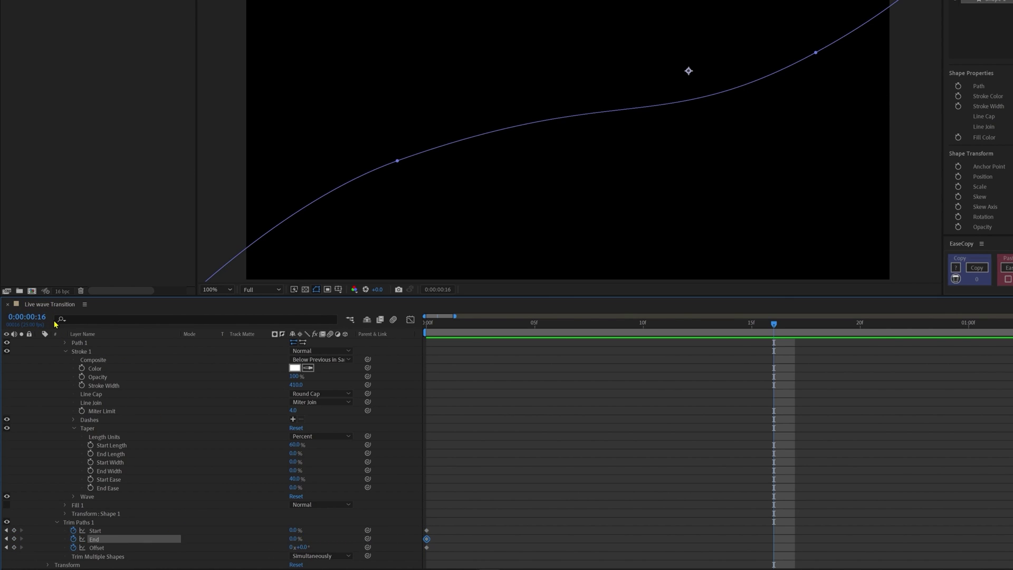
{"action": "left_click", "coordinate": [295, 539]}
{"action": "type", "text": "70"}
{"action": "key", "text": "Return"}
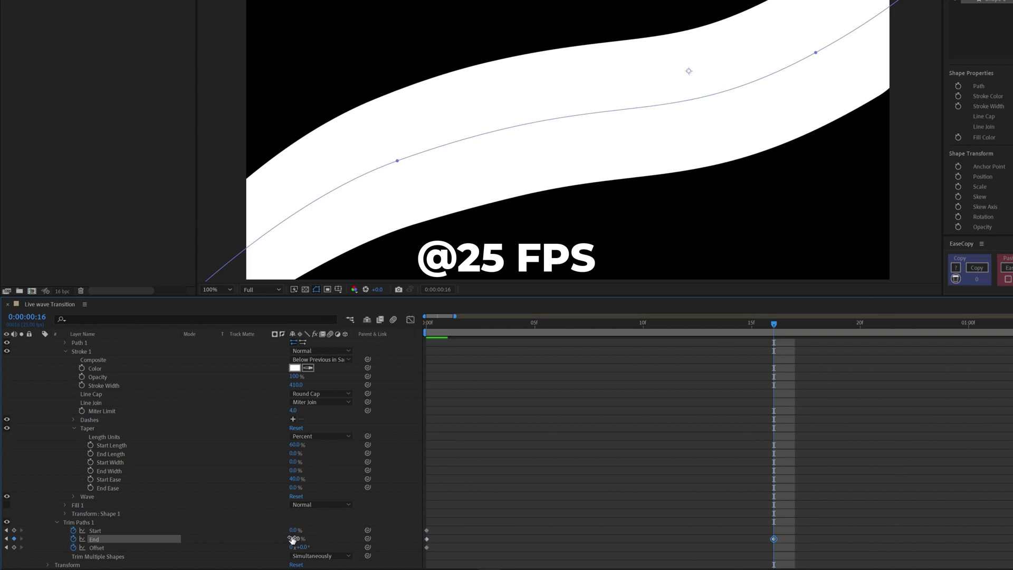
{"action": "left_click", "coordinate": [14, 531]}
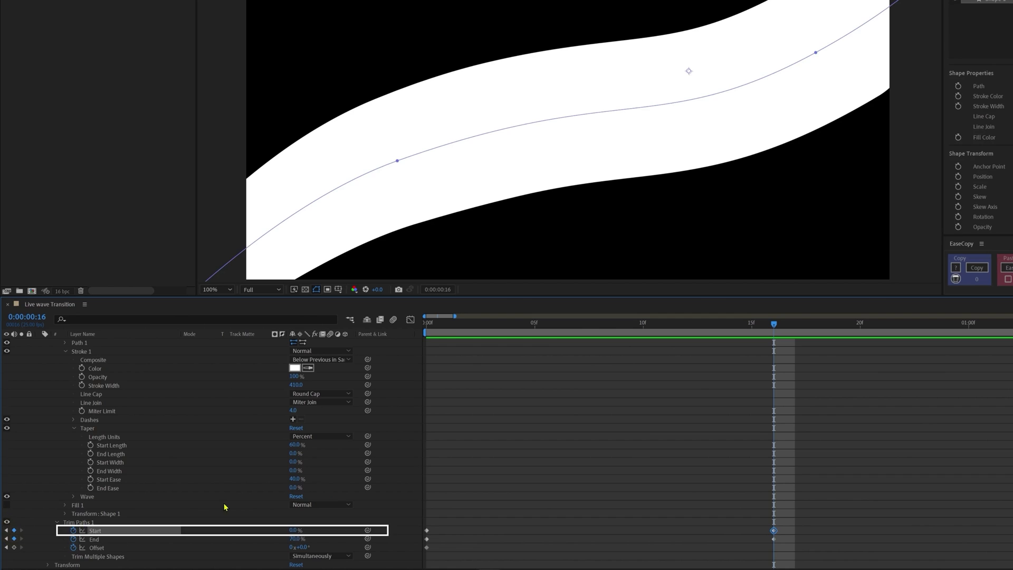
Keyframe the Trim Paths Offset at 115° at 0:00:00:24
{"action": "left_click", "coordinate": [39, 319]}
{"action": "type", "text": "24"}
{"action": "key", "text": "Return"}
{"action": "left_click", "coordinate": [566, 461]}
{"action": "left_click", "coordinate": [308, 547]}
{"action": "type", "text": "115"}
{"action": "key", "text": "Return"}
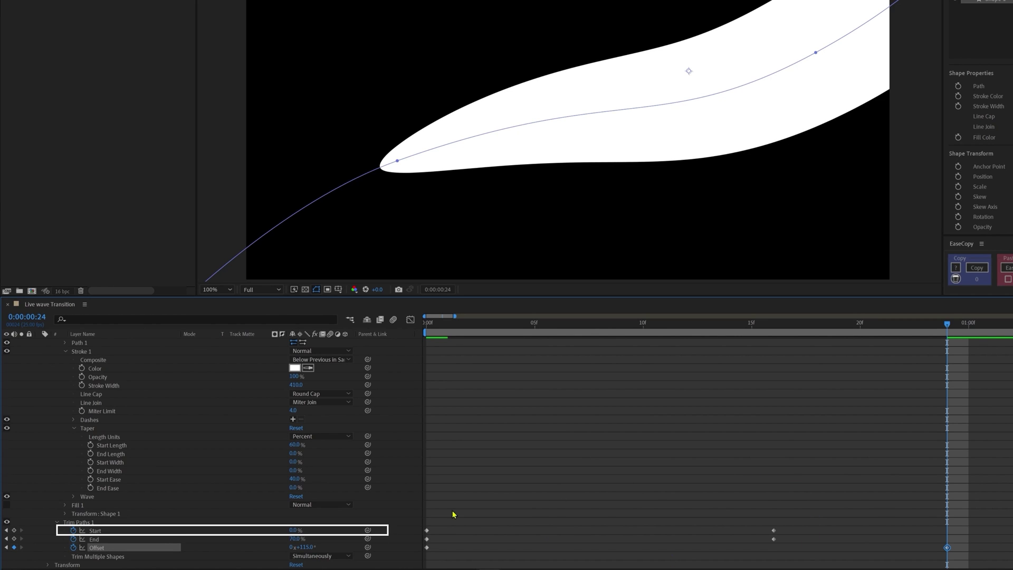
Keyframe the Trim Paths Start at 70% at 0:00:00:24
{"action": "left_click", "coordinate": [294, 530]}
{"action": "type", "text": "70"}
{"action": "key", "text": "Return"}
{"action": "left_click", "coordinate": [806, 464]}
Enable keyframing for Stroke Width at 0:00:00:09 and set it to 80 there
{"action": "key", "text": "Home"}
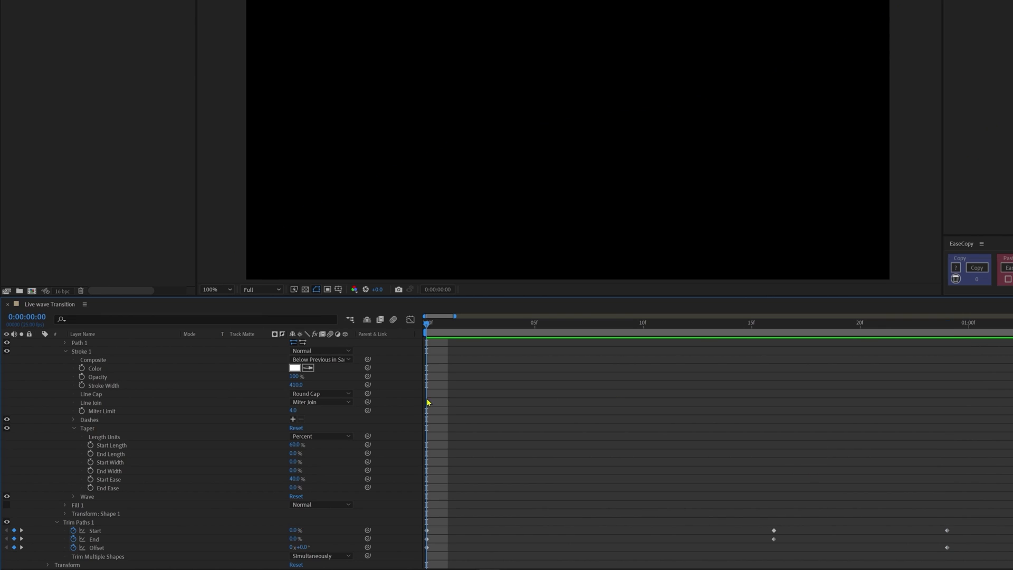
{"action": "left_click", "coordinate": [115, 386]}
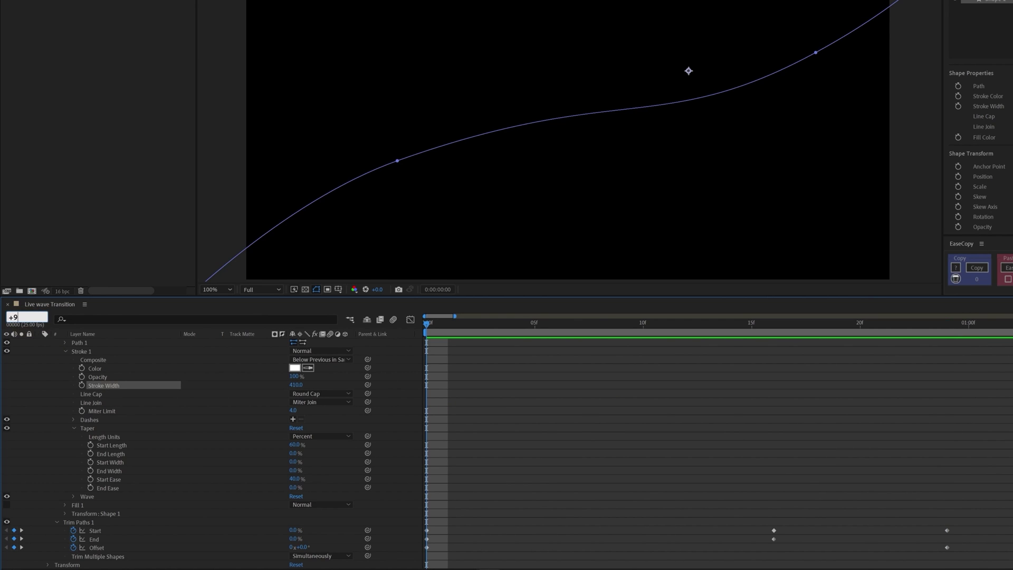
{"action": "left_click", "coordinate": [44, 323]}
{"action": "type", "text": "+9"}
{"action": "key", "text": "Return"}
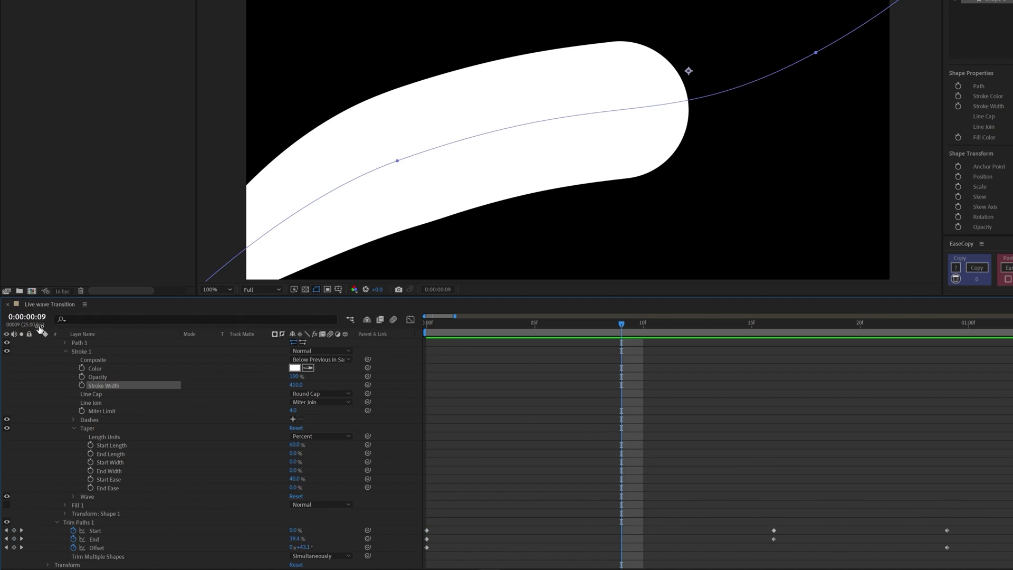
{"action": "left_click", "coordinate": [81, 386]}
{"action": "left_click", "coordinate": [237, 398]}
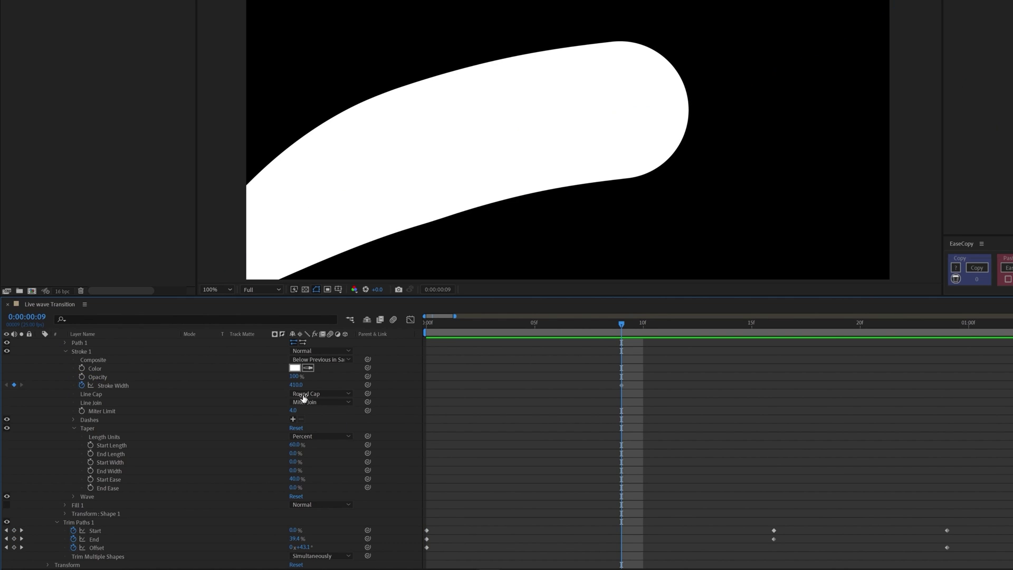
{"action": "type", "text": "80"}
{"action": "key", "text": "Return"}
Keyframe the Stroke Width at 410 at 0:00:00:16 and add another Stroke Width keyframe at 0:00:00:24
{"action": "left_click_drag", "start_coordinate": [753, 330], "coordinate": [774, 327]}
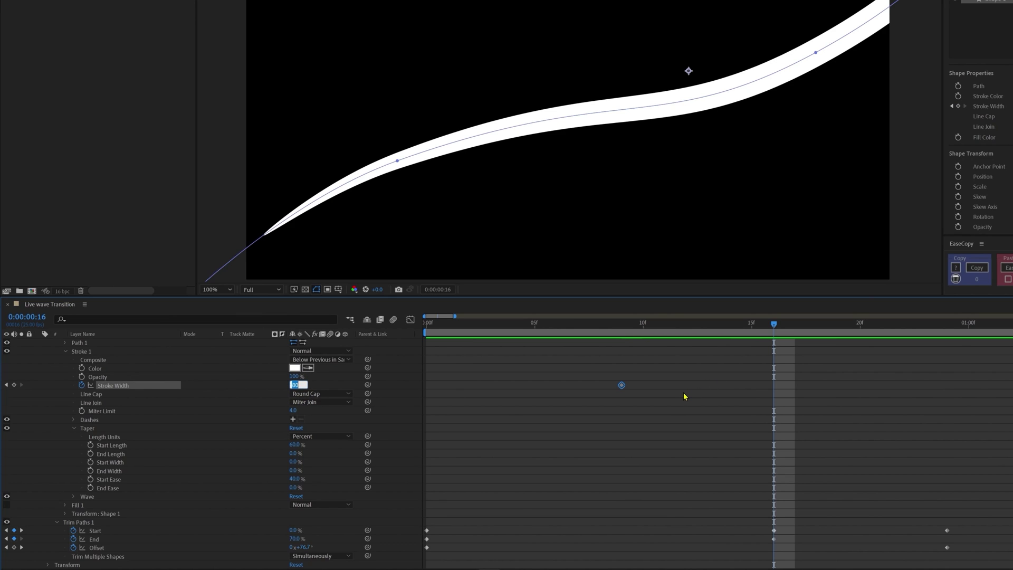
{"action": "type", "text": "410"}
{"action": "key", "text": "Return"}
{"action": "key", "text": "k"}
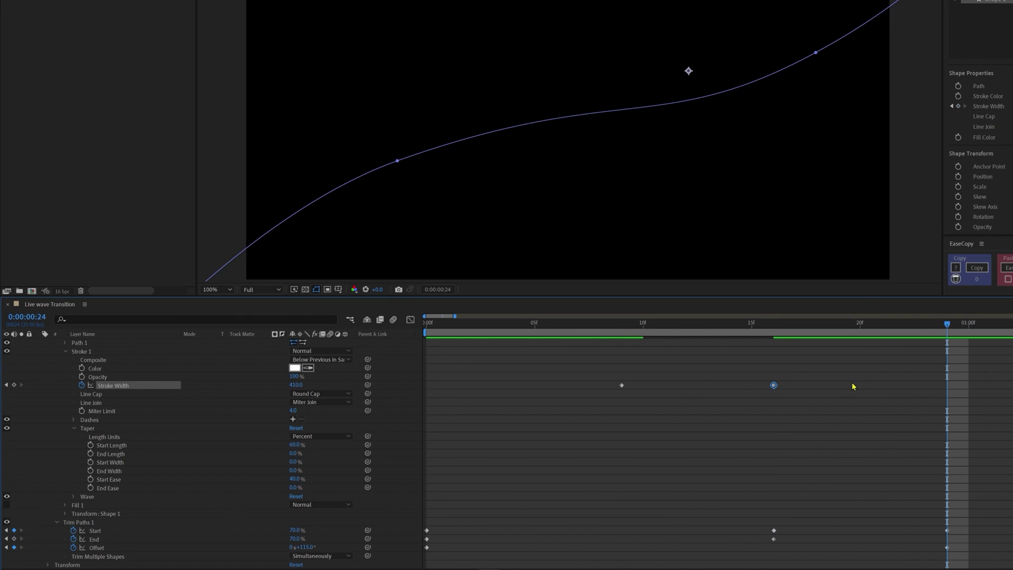
{"action": "left_click", "coordinate": [294, 389]}
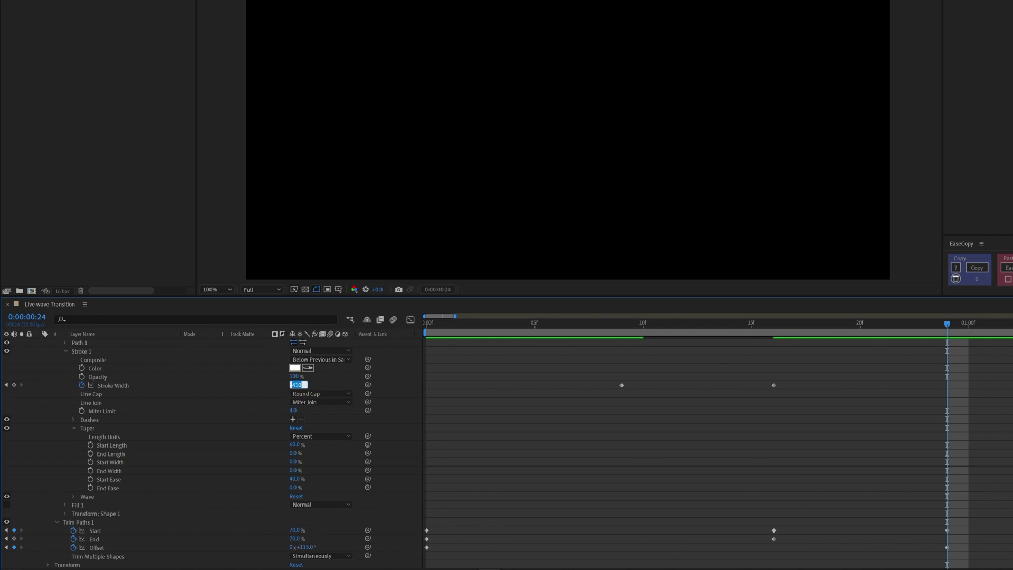
{"action": "key", "text": "Return"}
Lower the Trim Paths Offset at 0:00:00:16 to about 36°
{"action": "key", "text": "j"}
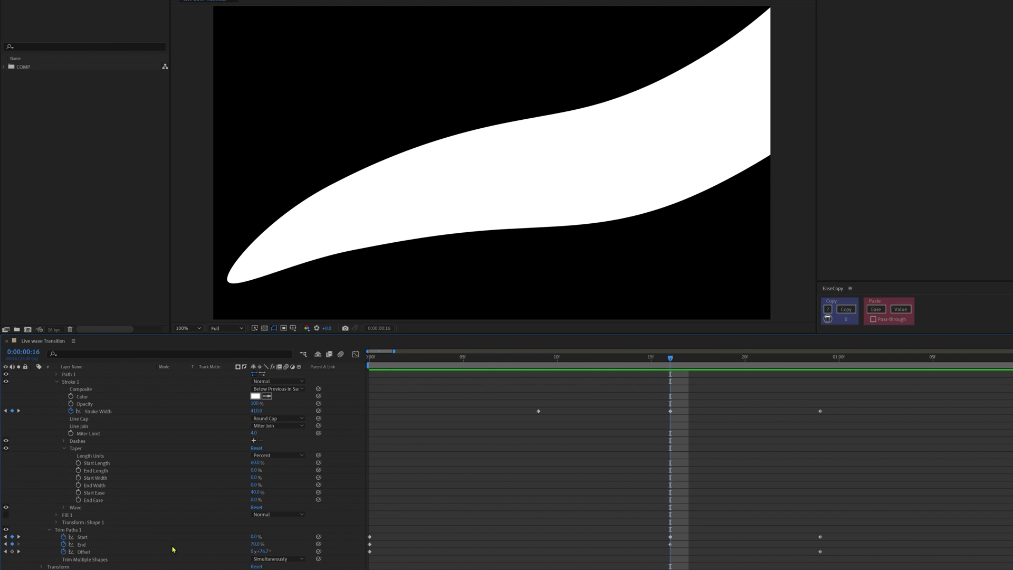
{"action": "left_click_drag", "start_coordinate": [266, 556], "coordinate": [255, 554]}
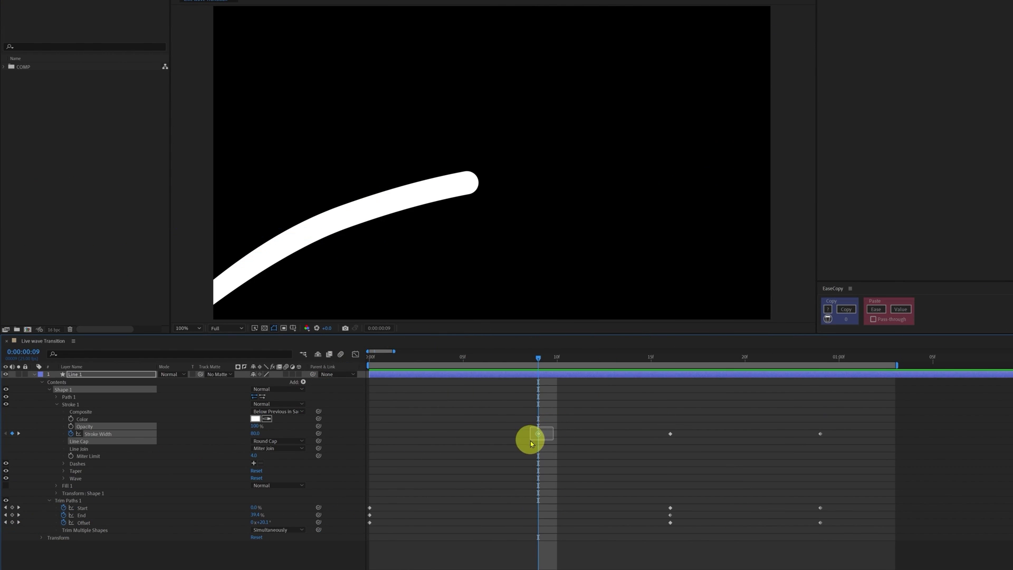
Move the first Stroke Width keyframe to 0:00:00:05 and preview the animation from the start
{"action": "mouse_move", "coordinate": [531, 439]}
{"action": "left_mouse_down"}
{"action": "mouse_move", "coordinate": [540, 435]}
{"action": "mouse_move", "coordinate": [464, 434]}
{"action": "left_mouse_up"}
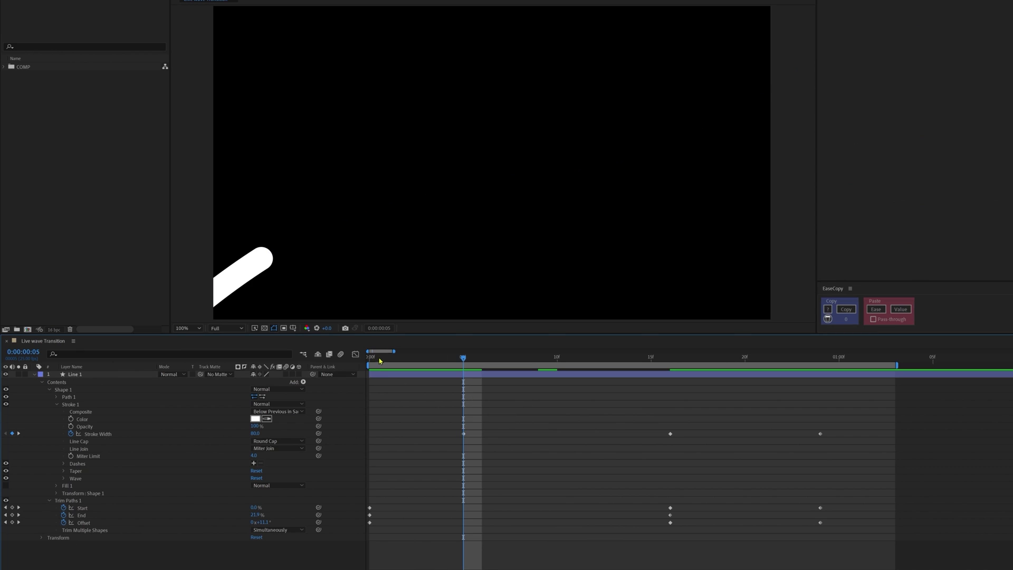
{"action": "left_click", "coordinate": [422, 397]}
{"action": "key", "text": "Home"}
{"action": "key", "text": "space"}
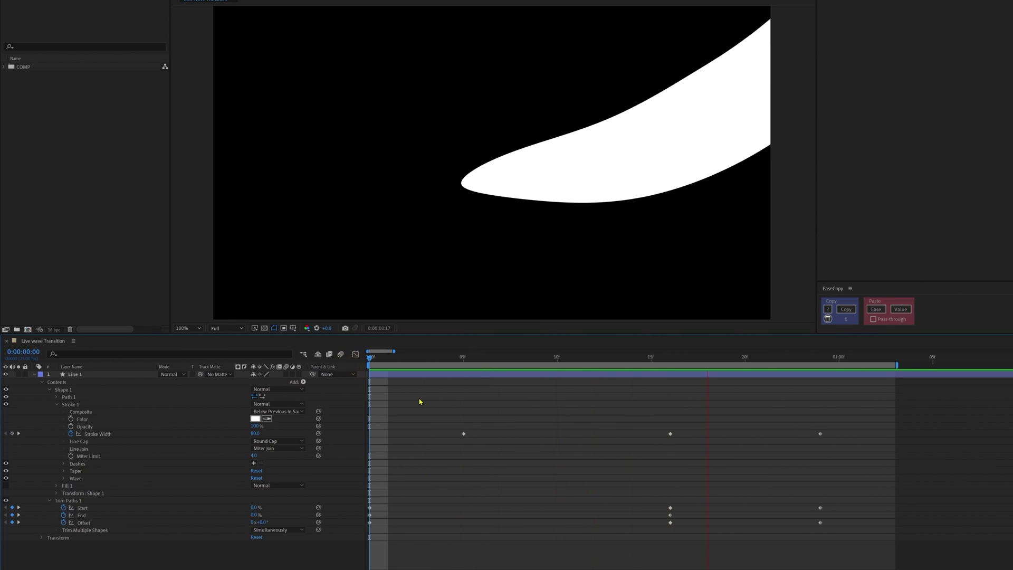
{"action": "key", "text": "space"}
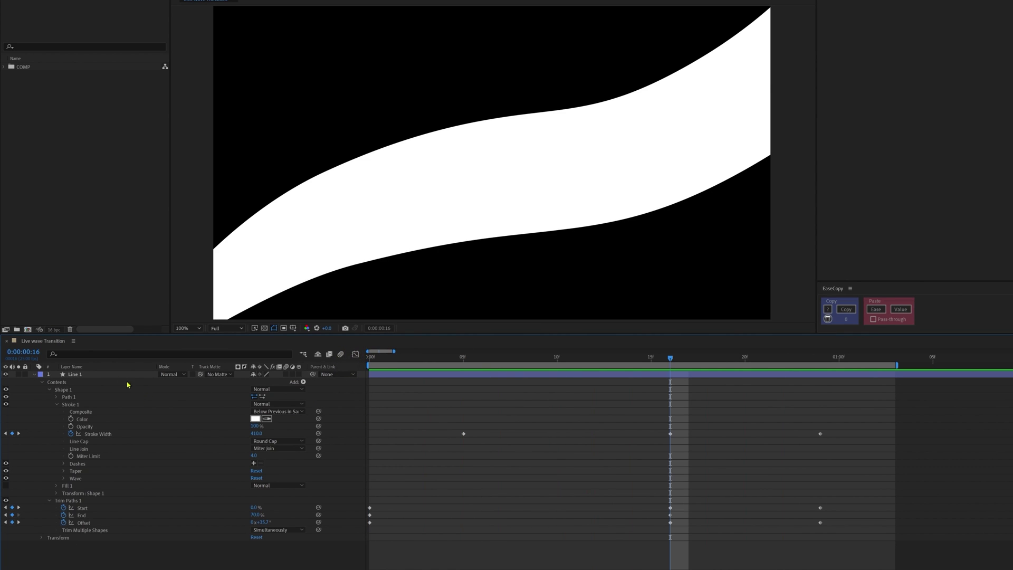
Duplicate the Line 1 layer five times
{"action": "left_click", "coordinate": [120, 374]}
{"action": "key", "text": "ctrl+d"}
{"action": "key", "text": "ctrl+d"}
{"action": "key", "text": "ctrl+d"}
{"action": "key", "text": "ctrl+d"}
{"action": "key", "text": "ctrl+d"}
Move Line 2 upward so its stroke sits above Line 1 and reshape its path points into a slightly different curve
{"action": "left_click", "coordinate": [75, 397]}
{"action": "left_click_drag", "start_coordinate": [470, 174], "coordinate": [455, 88]}
{"action": "scroll", "coordinate": [544, 110], "scroll_direction": "down", "scroll_amount": 1}
{"action": "left_click", "coordinate": [275, 259]}
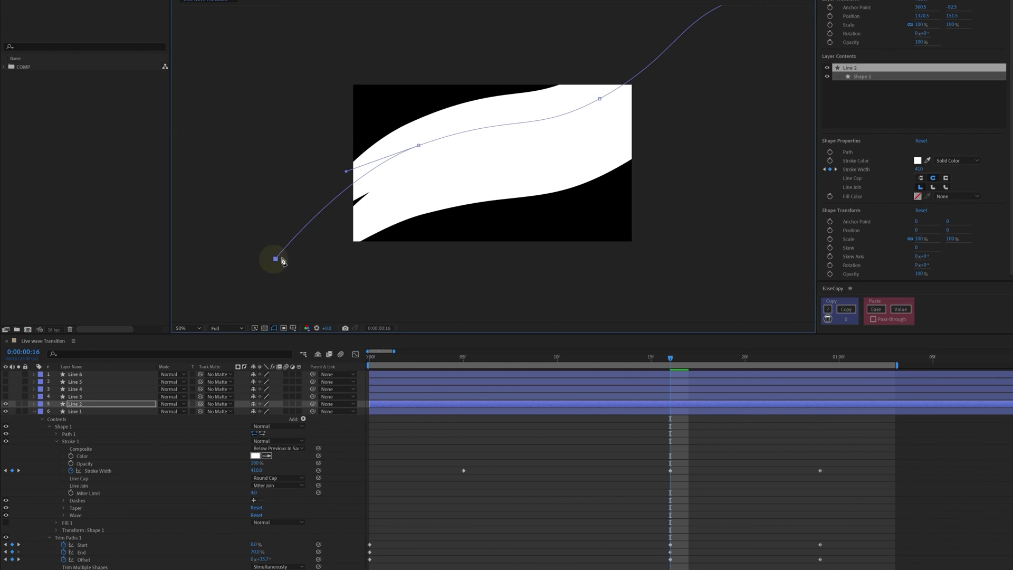
{"action": "left_click_drag", "start_coordinate": [541, 105], "coordinate": [515, 145]}
{"action": "left_click_drag", "start_coordinate": [721, 37], "coordinate": [726, 61]}
{"action": "left_click_drag", "start_coordinate": [661, 81], "coordinate": [672, 106]}
{"action": "left_click_drag", "start_coordinate": [726, 61], "coordinate": [707, 29]}
{"action": "mouse_move", "coordinate": [651, 74]}
{"action": "left_mouse_down"}
{"action": "mouse_move", "coordinate": [673, 91]}
{"action": "mouse_move", "coordinate": [674, 81]}
{"action": "left_mouse_up"}
{"action": "left_click_drag", "start_coordinate": [575, 139], "coordinate": [531, 144]}
{"action": "left_click_drag", "start_coordinate": [706, 30], "coordinate": [695, 25]}
{"action": "left_click_drag", "start_coordinate": [531, 145], "coordinate": [529, 150]}
{"action": "left_click_drag", "start_coordinate": [389, 191], "coordinate": [370, 196]}
{"action": "left_click", "coordinate": [529, 151]}
{"action": "left_click_drag", "start_coordinate": [608, 108], "coordinate": [617, 121]}
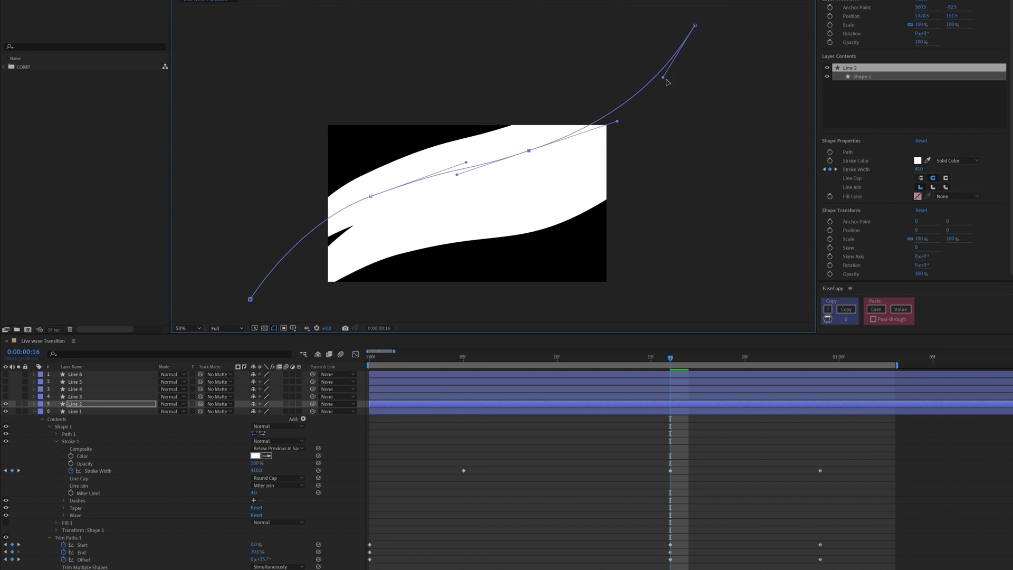
Move Line 3 toward the frame's upper-left area and rotate it to about -5.7°
{"action": "key", "text": "ctrl+Up"}
{"action": "left_click_drag", "start_coordinate": [479, 213], "coordinate": [425, 141]}
{"action": "left_click_drag", "start_coordinate": [409, 191], "coordinate": [392, 206]}
{"action": "left_click", "coordinate": [366, 138]}
{"action": "key", "text": "w"}
{"action": "left_click_drag", "start_coordinate": [196, 263], "coordinate": [174, 294]}
Reshape Line 3's path points, extending the curve beyond both sides of the frame
{"action": "key", "text": "v"}
{"action": "key", "text": "g"}
{"action": "left_click", "coordinate": [173, 306]}
{"action": "left_click_drag", "start_coordinate": [480, 114], "coordinate": [502, 116]}
{"action": "left_click_drag", "start_coordinate": [602, 28], "coordinate": [715, 30]}
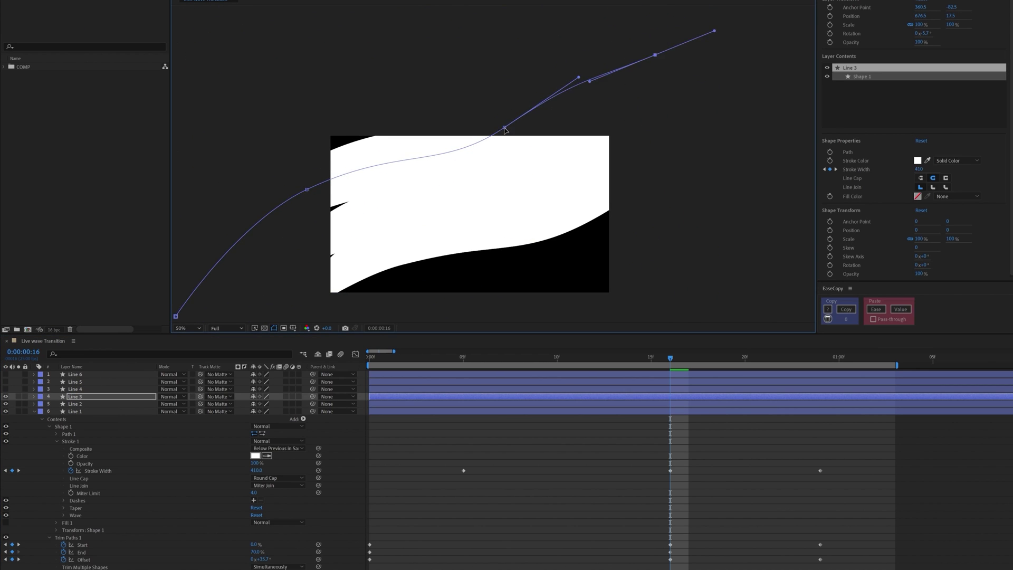
{"action": "left_click_drag", "start_coordinate": [505, 129], "coordinate": [494, 121]}
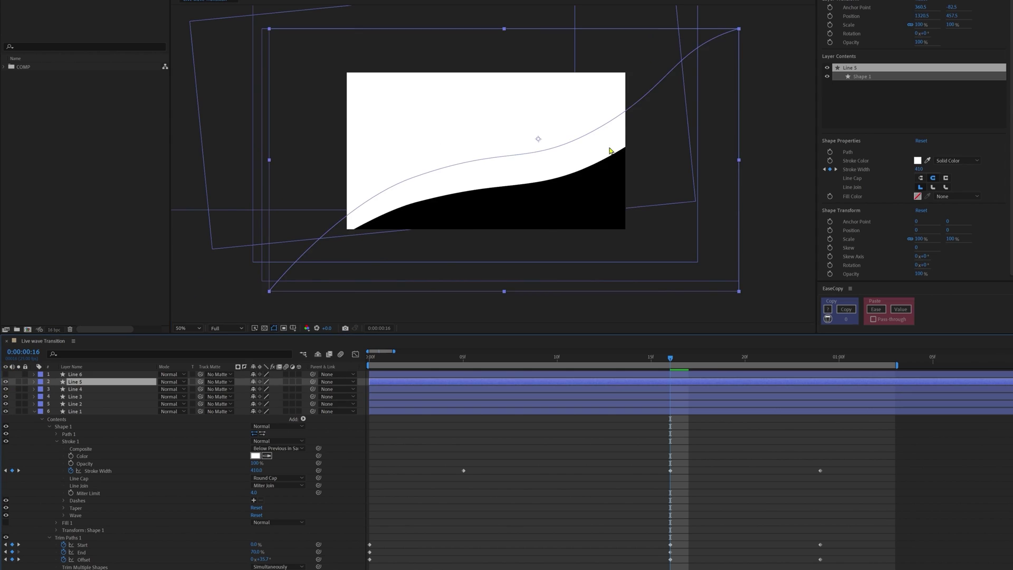
Move Line 5 down toward the frame's lower edge and reshape its path points to cover the lower area
{"action": "mouse_move", "coordinate": [610, 152]}
{"action": "left_mouse_down"}
{"action": "mouse_move", "coordinate": [576, 220]}
{"action": "mouse_move", "coordinate": [604, 170]}
{"action": "left_mouse_up"}
{"action": "key", "text": "g"}
{"action": "left_click_drag", "start_coordinate": [263, 308], "coordinate": [204, 225]}
{"action": "left_click_drag", "start_coordinate": [409, 194], "coordinate": [403, 188]}
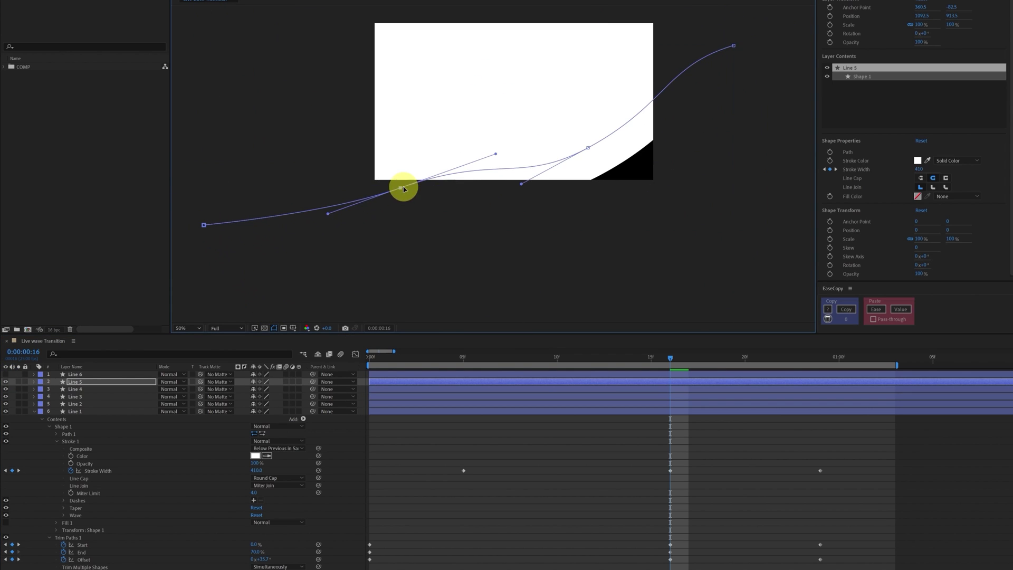
{"action": "left_click_drag", "start_coordinate": [666, 66], "coordinate": [672, 73]}
{"action": "left_click_drag", "start_coordinate": [667, 105], "coordinate": [663, 112]}
Make Line 6 visible and move it over the uncovered lower-right corner of the frame
{"action": "left_click", "coordinate": [6, 374]}
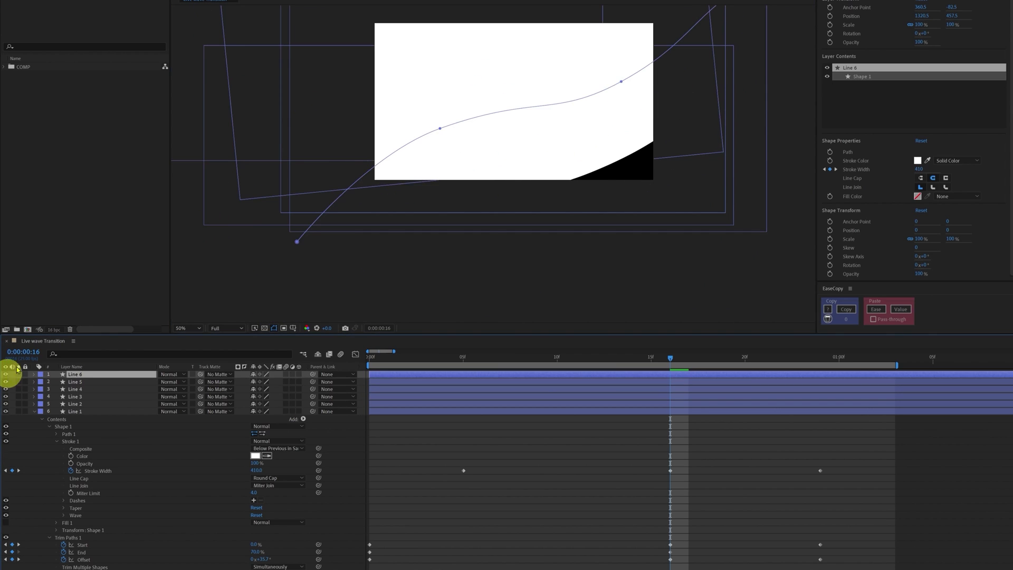
{"action": "left_click_drag", "start_coordinate": [590, 78], "coordinate": [648, 157]}
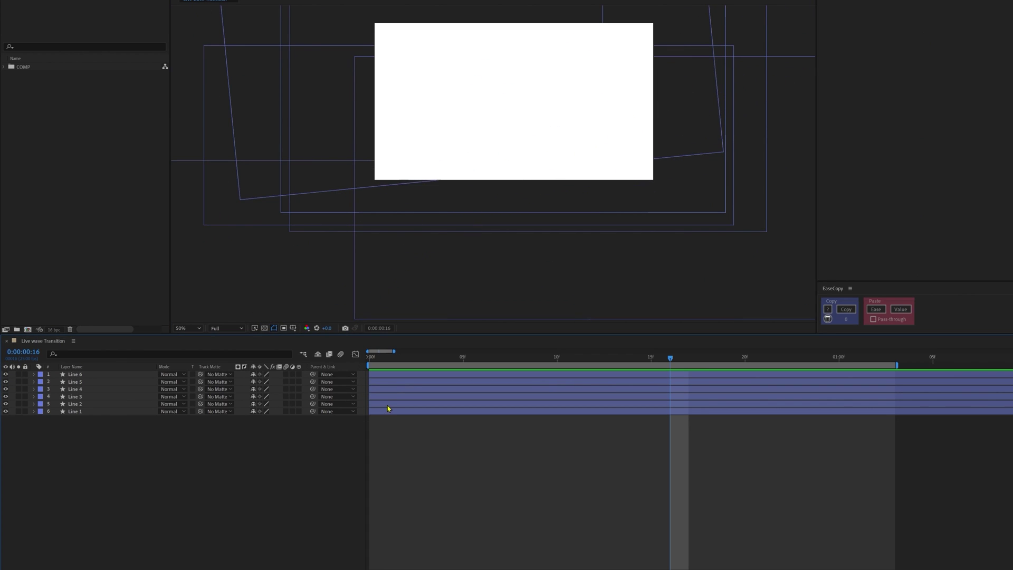
Stagger the line layers in time, starting Line 2 at frame 1, Lines 3 and 6 at frame 2, and Line 4 at frame 3
{"action": "left_click_drag", "start_coordinate": [387, 405], "coordinate": [406, 403]}
{"action": "left_click_drag", "start_coordinate": [401, 397], "coordinate": [418, 382]}
{"action": "left_click", "coordinate": [420, 381]}
{"action": "key", "text": "ctrl+a"}
{"action": "key", "text": "period"}
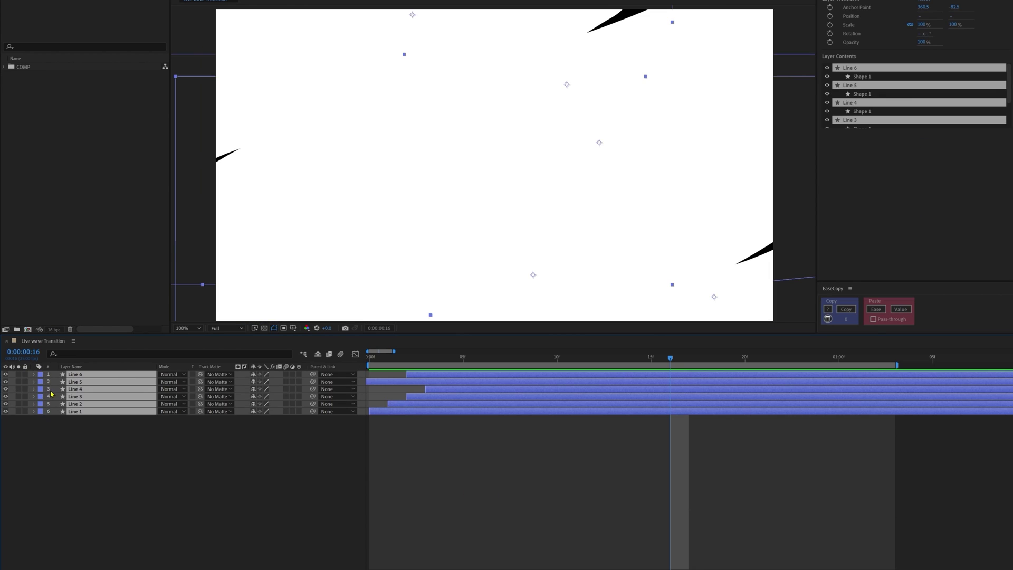
Nudge Line 6 slightly and shift Line 3 to the right to close the black gaps between the strokes
{"action": "left_click", "coordinate": [83, 374]}
{"action": "left_click", "coordinate": [735, 278]}
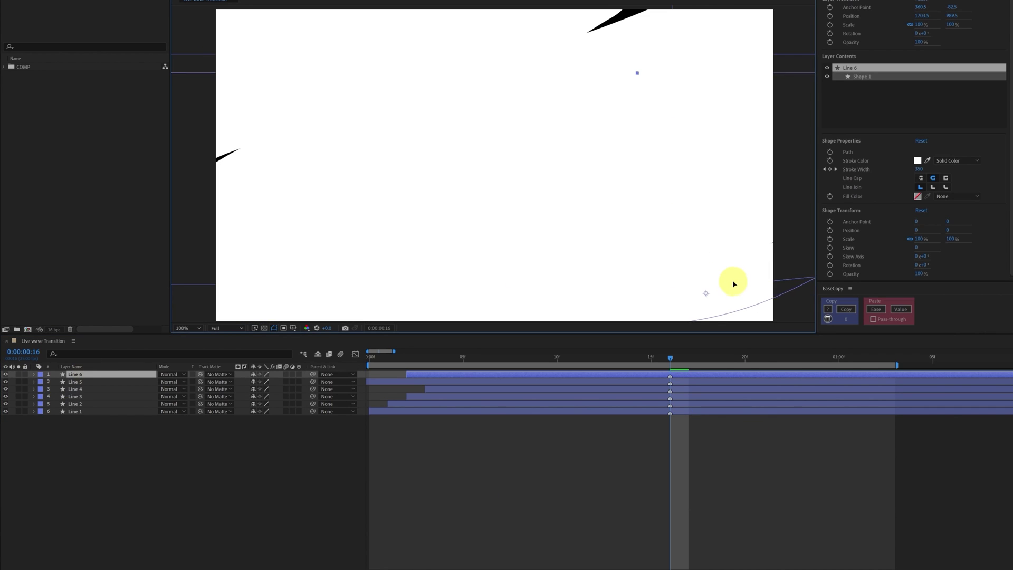
{"action": "left_click", "coordinate": [80, 382]}
{"action": "left_click", "coordinate": [82, 404]}
{"action": "left_click", "coordinate": [89, 396]}
{"action": "left_click_drag", "start_coordinate": [422, 42], "coordinate": [455, 41]}
Adjust Line 4's path so the strokes cover the remaining gaps in the frame
{"action": "left_click", "coordinate": [87, 389]}
{"action": "left_click_drag", "start_coordinate": [379, 89], "coordinate": [471, 115]}
{"action": "scroll", "coordinate": [442, 95], "scroll_direction": "down", "scroll_amount": 1}
{"action": "left_click_drag", "start_coordinate": [531, 65], "coordinate": [522, 122]}
{"action": "double_click", "coordinate": [448, 101]}
{"action": "left_click_drag", "start_coordinate": [474, 79], "coordinate": [478, 86]}
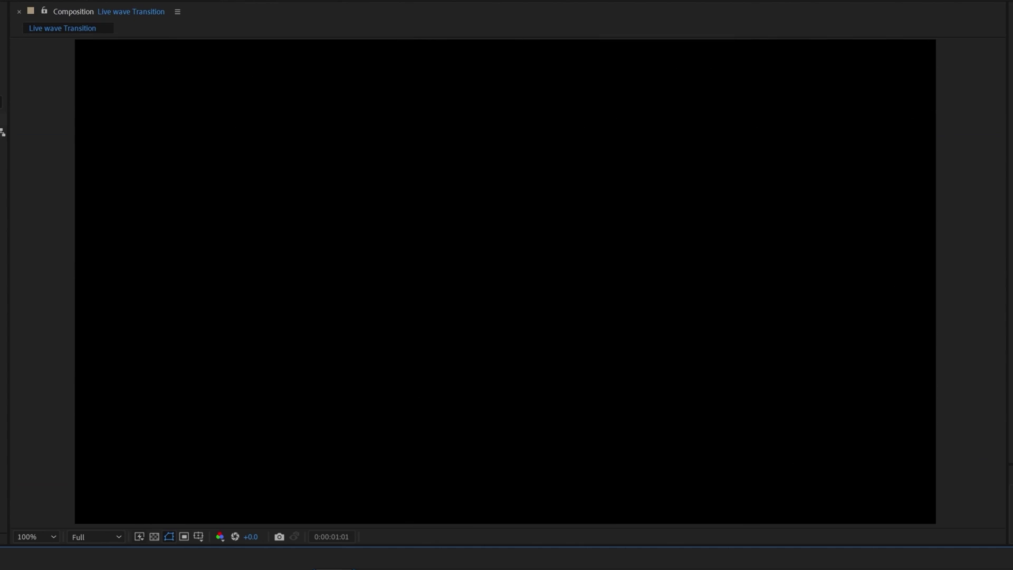
Pre-compose all six line layers as "Line waves" and preview the animation
{"action": "left_click", "coordinate": [65, 443], "text": "shift"}
{"action": "key", "text": "k"}
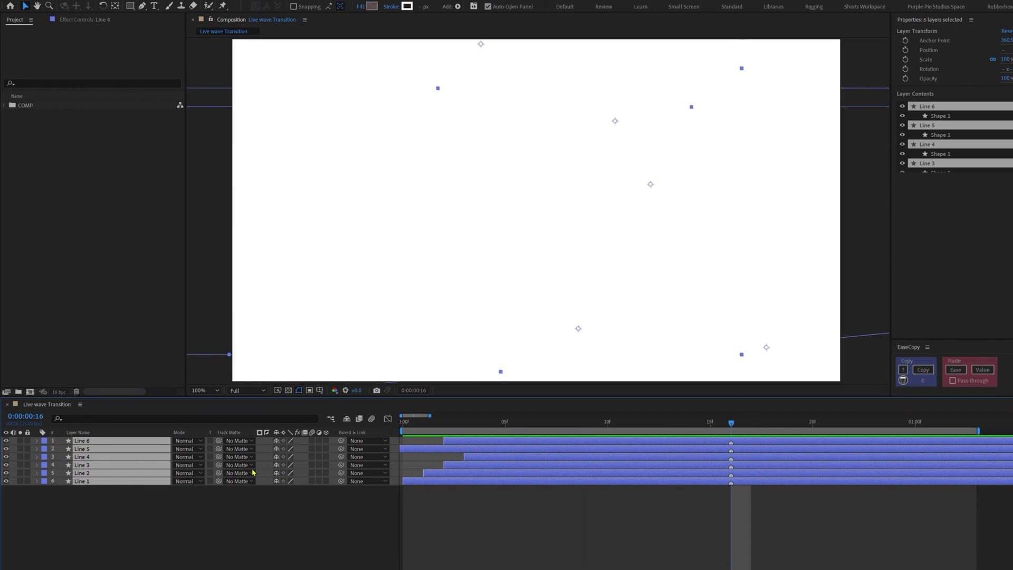
{"action": "right_click", "coordinate": [144, 449]}
{"action": "left_click", "coordinate": [184, 378]}
{"action": "type", "text": "Line waves"}
{"action": "key", "text": "Return"}
{"action": "key", "text": "space"}
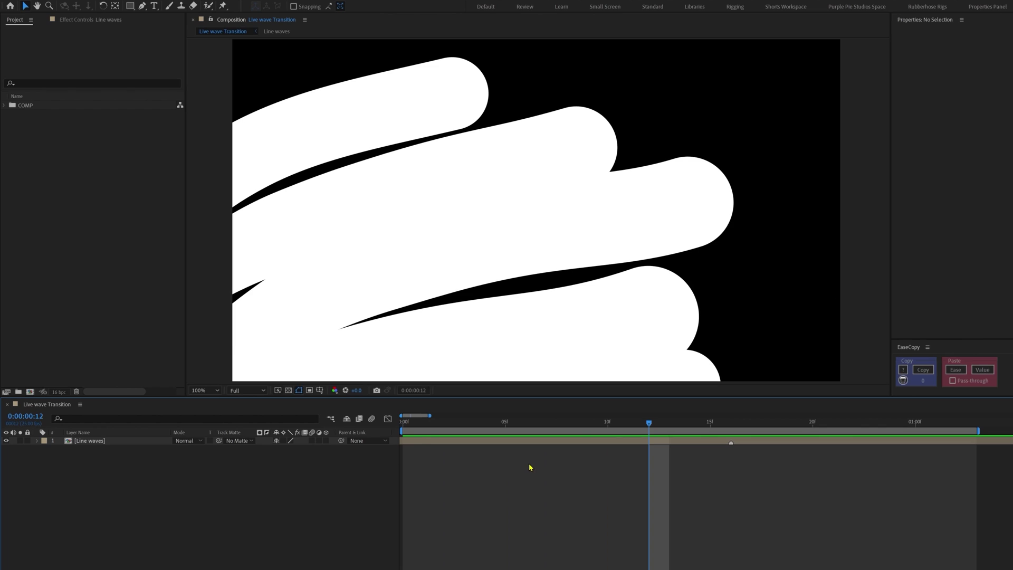
{"action": "key", "text": "space"}
Copy the Line 1 layer from the Line waves composition into the Live wave Transition composition
{"action": "double_click", "coordinate": [95, 441]}
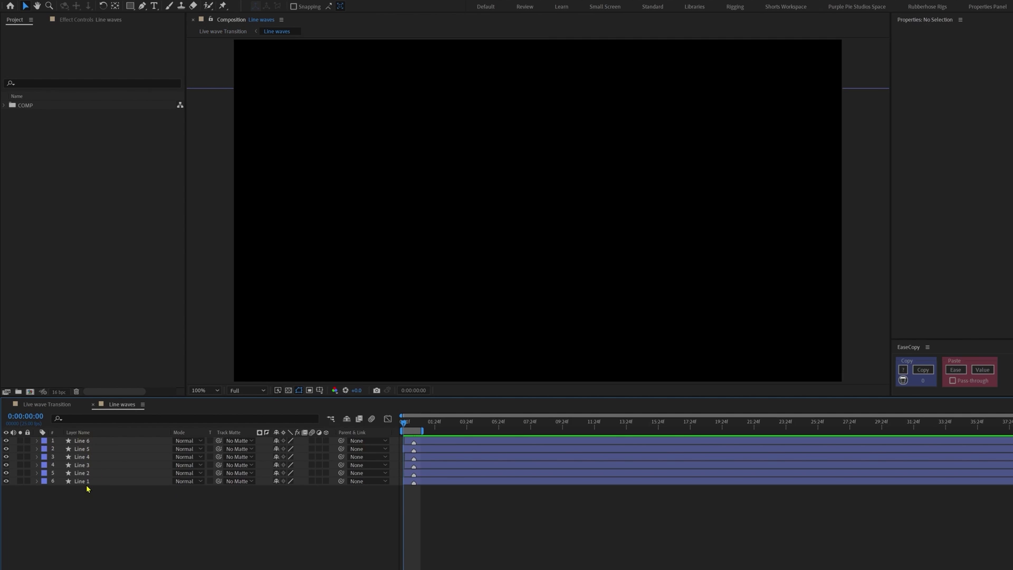
{"action": "left_click", "coordinate": [87, 482]}
{"action": "left_click", "coordinate": [63, 406]}
{"action": "left_click", "coordinate": [168, 518]}
{"action": "key", "text": "ctrl+v"}
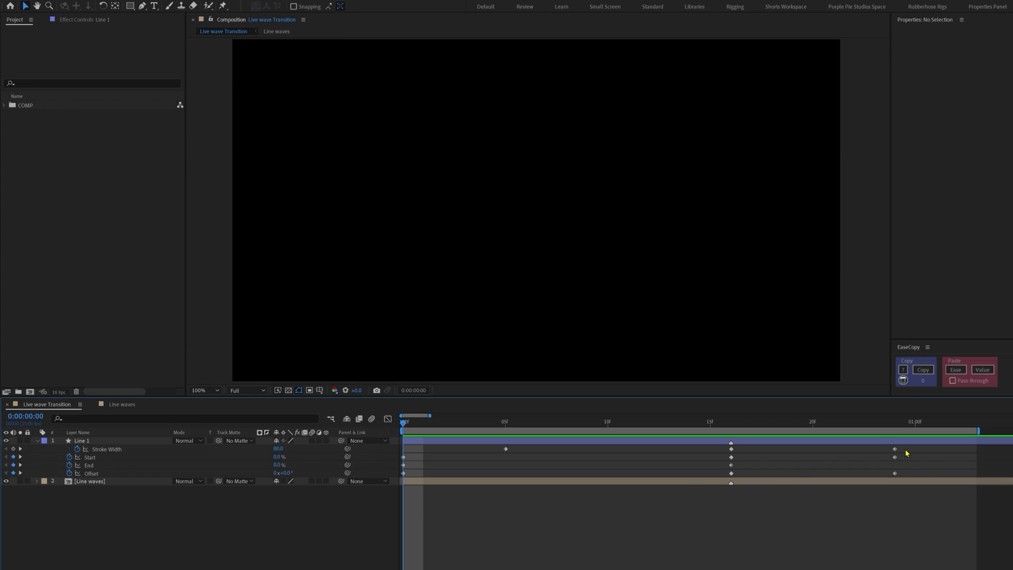
Delete Line 1's Stroke Width, Start and End keyframes and the middle Offset keyframe
{"action": "left_click_drag", "start_coordinate": [906, 453], "coordinate": [400, 468]}
{"action": "key", "text": "Delete"}
{"action": "left_click", "coordinate": [730, 474]}
{"action": "key", "text": "Delete"}
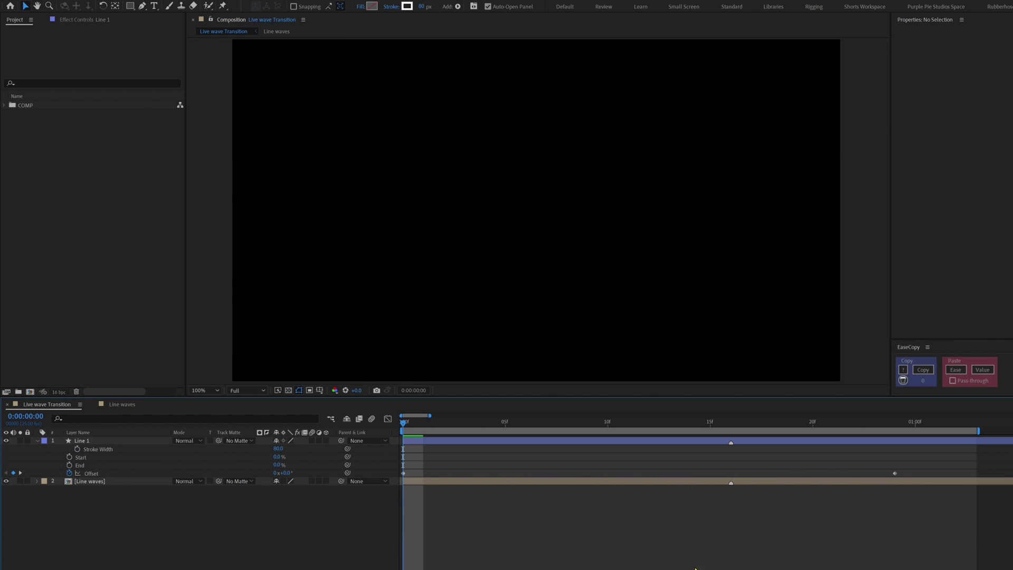
Solo Line 1 and set its Stroke Width to 120, Trim Paths Start to 12% and End to 25%
{"action": "left_click", "coordinate": [20, 441]}
{"action": "left_click_drag", "start_coordinate": [452, 426], "coordinate": [609, 432]}
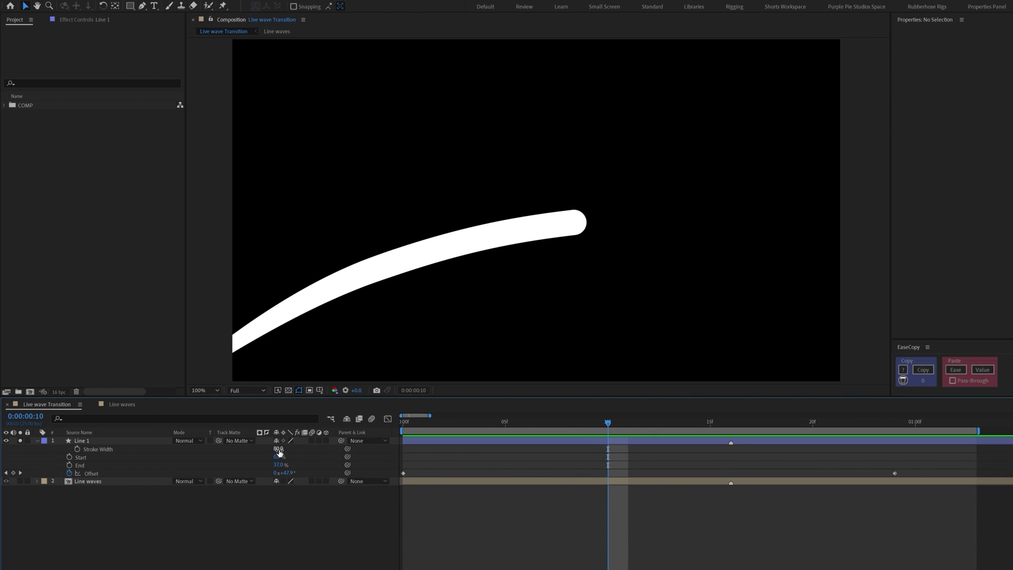
{"action": "left_click", "coordinate": [278, 450]}
{"action": "type", "text": "120"}
{"action": "key", "text": "Return"}
{"action": "left_click_drag", "start_coordinate": [275, 457], "coordinate": [275, 467]}
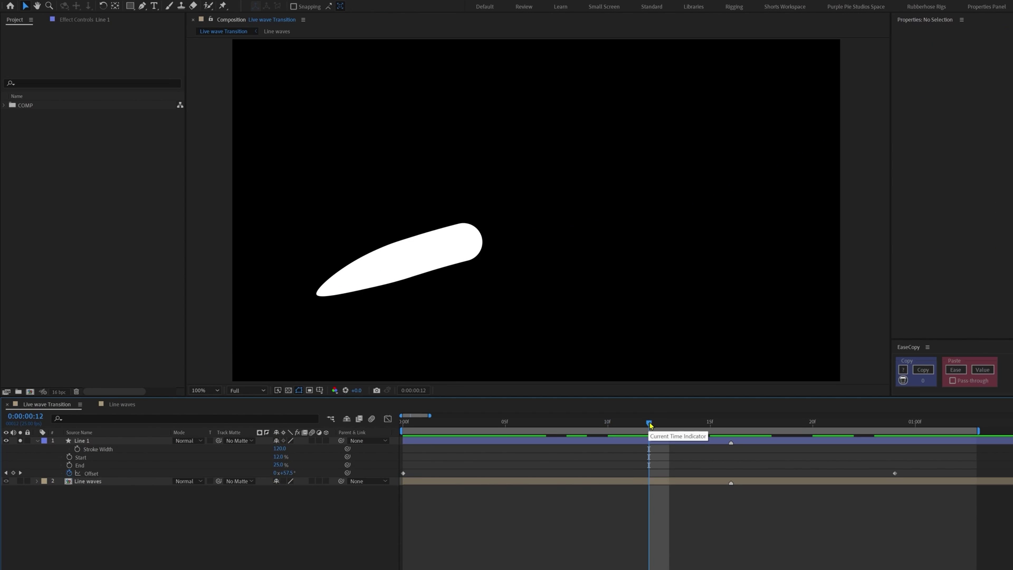
Set Line 1's Trim Paths Offset to -84° at 0:00:00:00 and 298° at 0:00:00:24
{"action": "left_click_drag", "start_coordinate": [649, 424], "coordinate": [370, 458]}
{"action": "left_click_drag", "start_coordinate": [285, 474], "coordinate": [262, 486]}
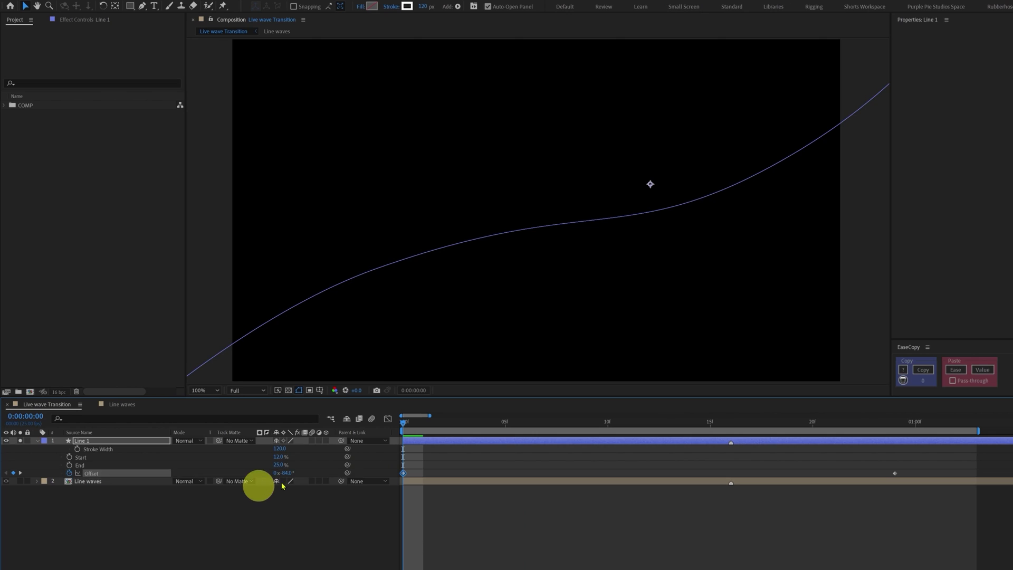
{"action": "left_click_drag", "start_coordinate": [450, 425], "coordinate": [894, 422]}
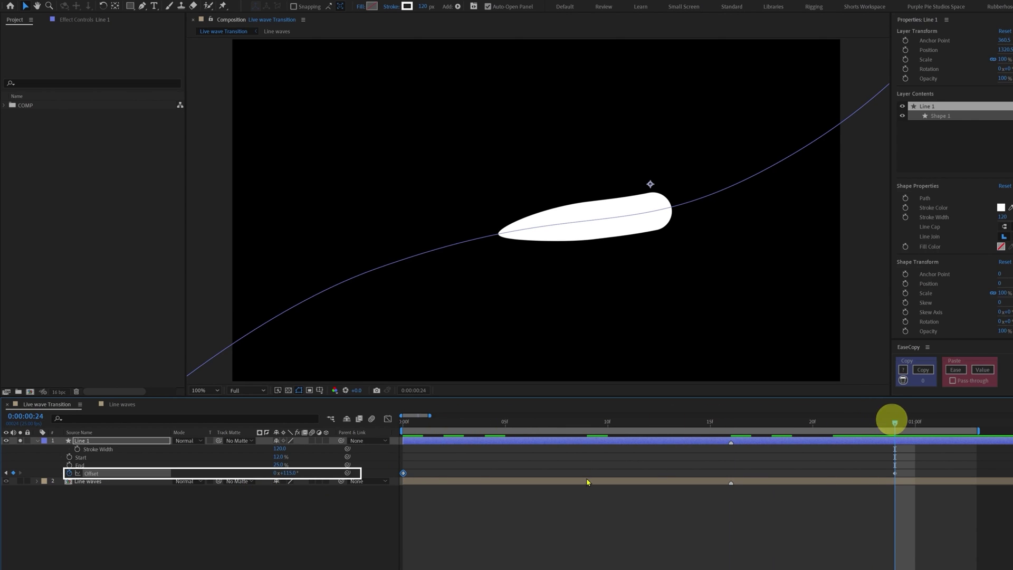
{"action": "left_click_drag", "start_coordinate": [289, 473], "coordinate": [372, 470]}
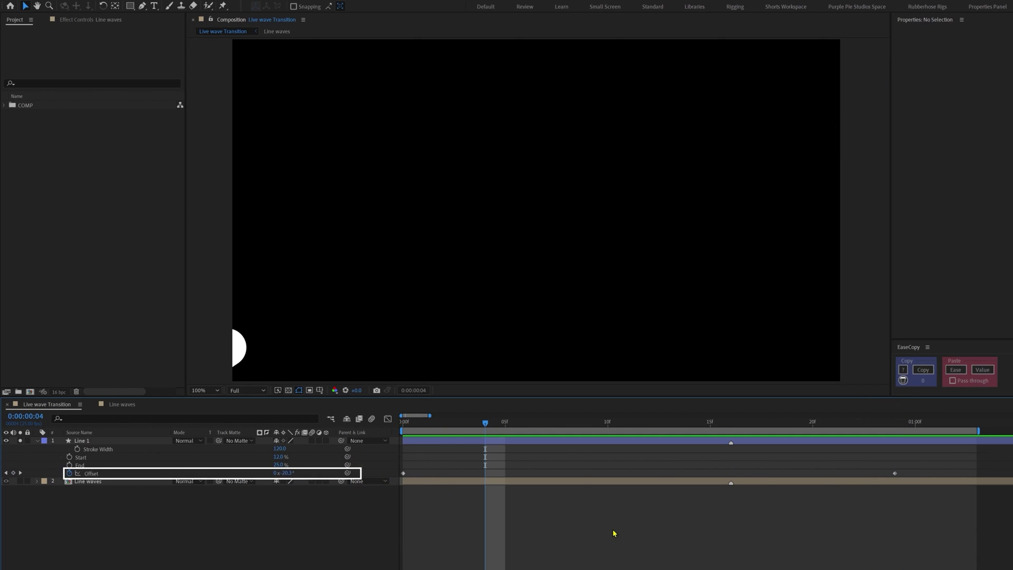
Turn off solo on Line 1, shift the Line waves layer to start at 0:00:00:06, and preview from the beginning
{"action": "left_click", "coordinate": [20, 441]}
{"action": "left_click", "coordinate": [467, 480]}
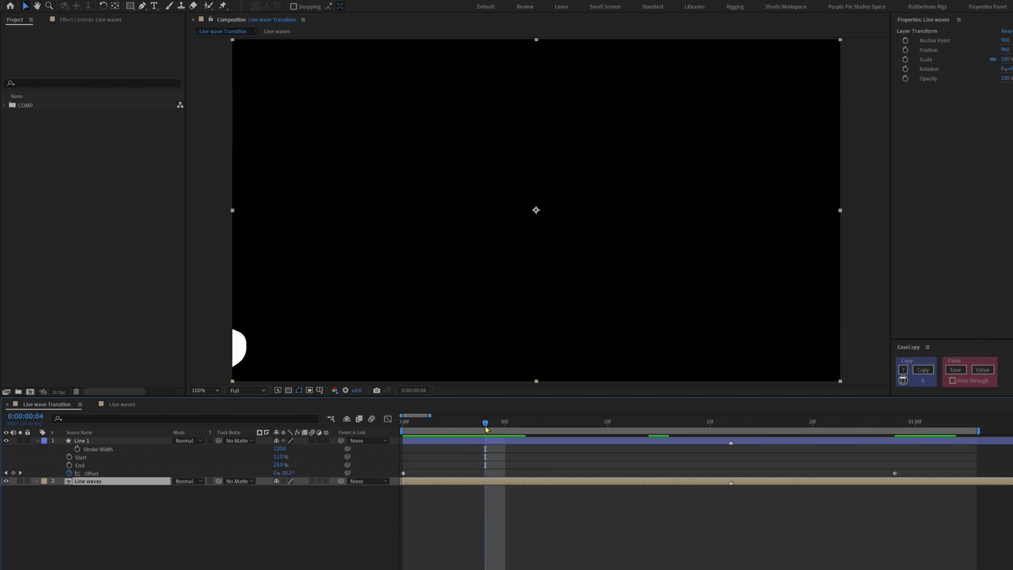
{"action": "left_click_drag", "start_coordinate": [505, 429], "coordinate": [546, 429]}
{"action": "left_click_drag", "start_coordinate": [446, 484], "coordinate": [544, 485]}
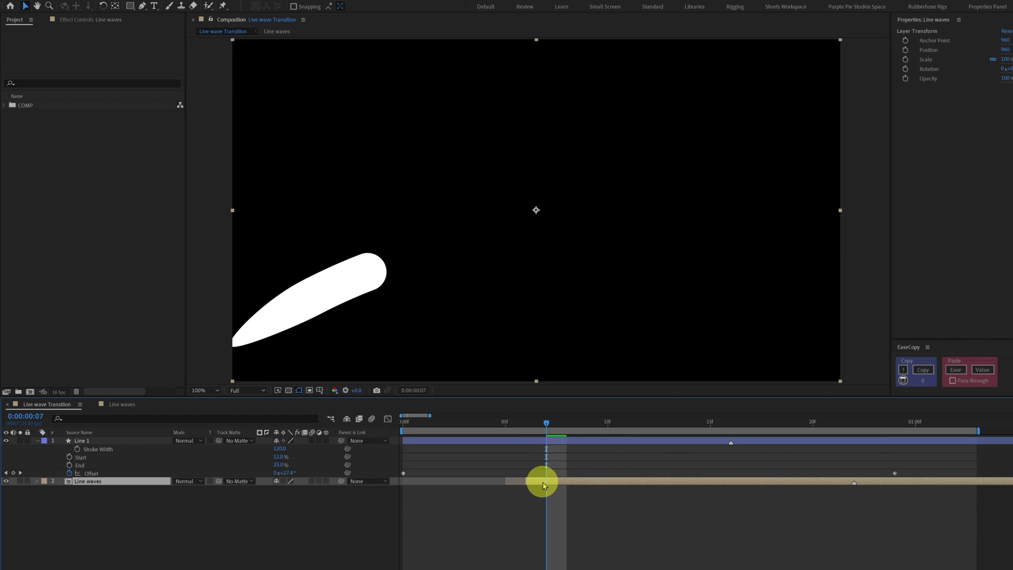
{"action": "left_click_drag", "start_coordinate": [474, 427], "coordinate": [334, 441]}
{"action": "key", "text": "F2"}
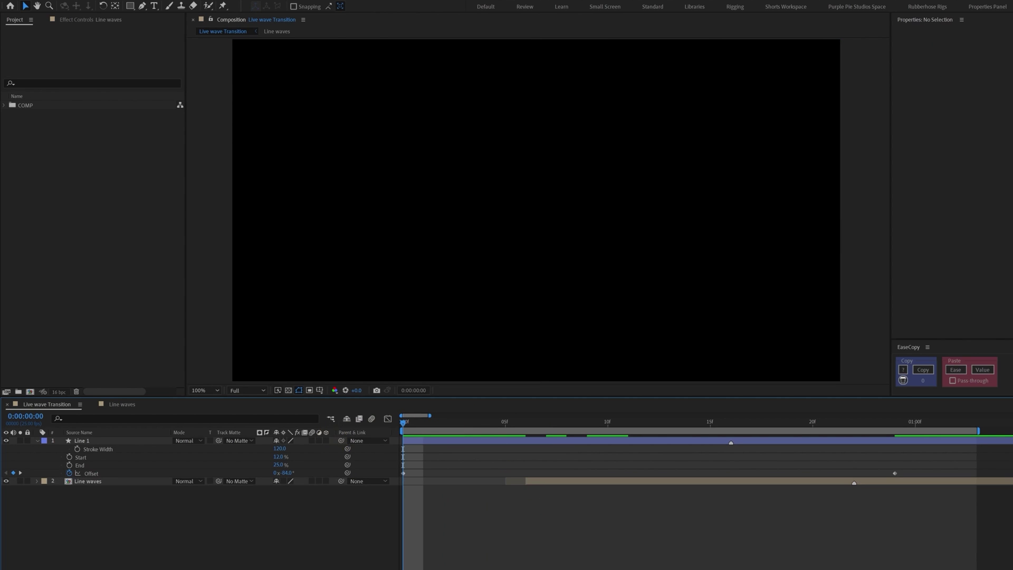
{"action": "key", "text": "space"}
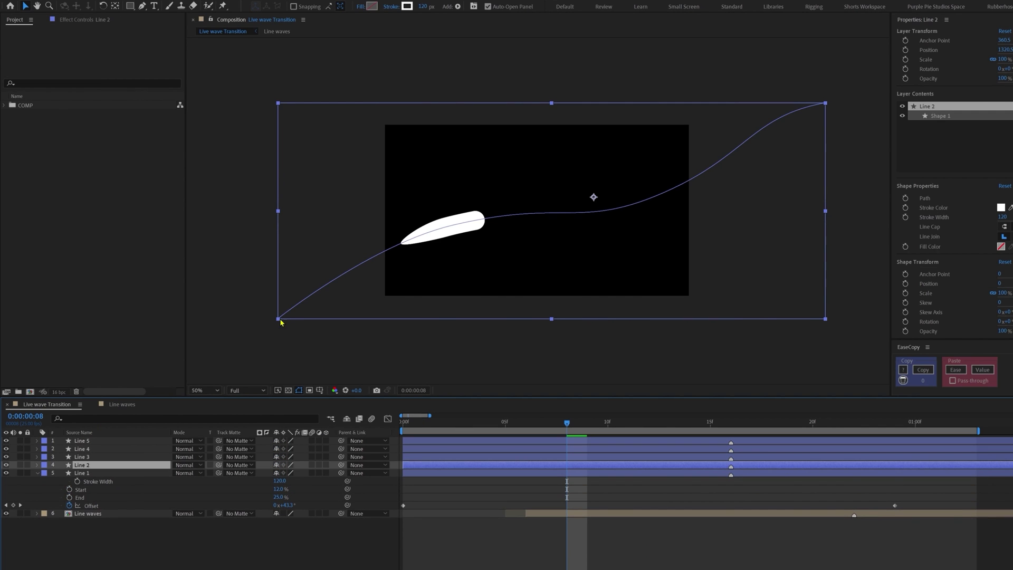
Reshape Line 2's path above Line 1 and spread the other duplicated strokes across the frame
{"action": "left_click", "coordinate": [498, 197]}
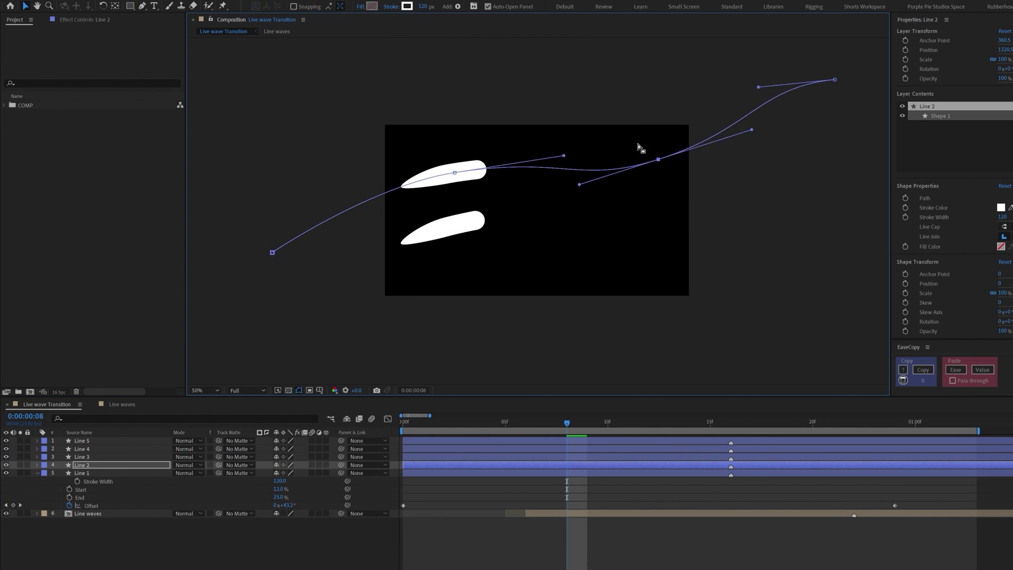
{"action": "left_click", "coordinate": [637, 190]}
{"action": "left_click_drag", "start_coordinate": [637, 190], "coordinate": [610, 236]}
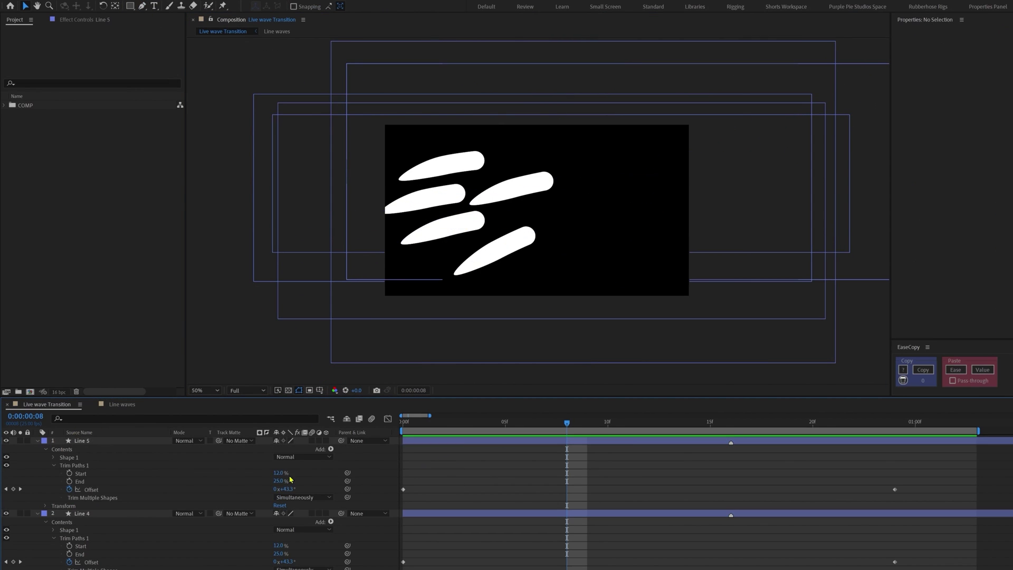
Set Trim Paths Start to 18% on Line 5 and 14% on Line 4, and set one stroke's width to 90
{"action": "left_click_drag", "start_coordinate": [282, 474], "coordinate": [286, 473]}
{"action": "left_click", "coordinate": [528, 182]}
{"action": "mouse_move", "coordinate": [278, 545]}
{"action": "left_mouse_down"}
{"action": "mouse_move", "coordinate": [281, 554]}
{"action": "mouse_move", "coordinate": [278, 545]}
{"action": "left_mouse_up"}
{"action": "left_click", "coordinate": [424, 6]}
{"action": "type", "text": "90"}
{"action": "key", "text": "Return"}
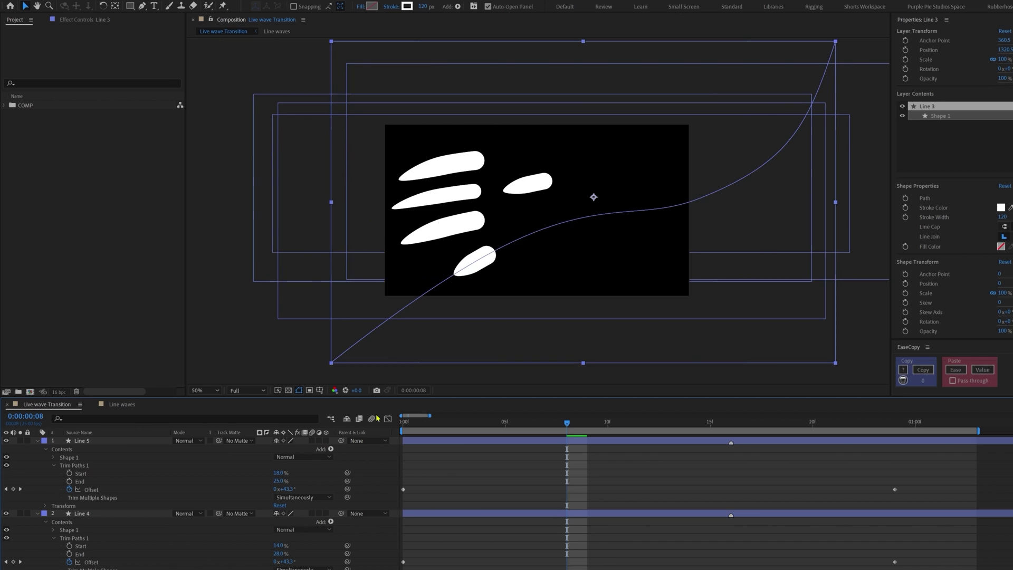
Stagger the small strokes, starting Lines 2 and 4 at frame 1, Line 3 at frame 2 and Line 5 at frame 3, and scrub through them
{"action": "left_click", "coordinate": [513, 489]}
{"action": "key", "text": "u"}
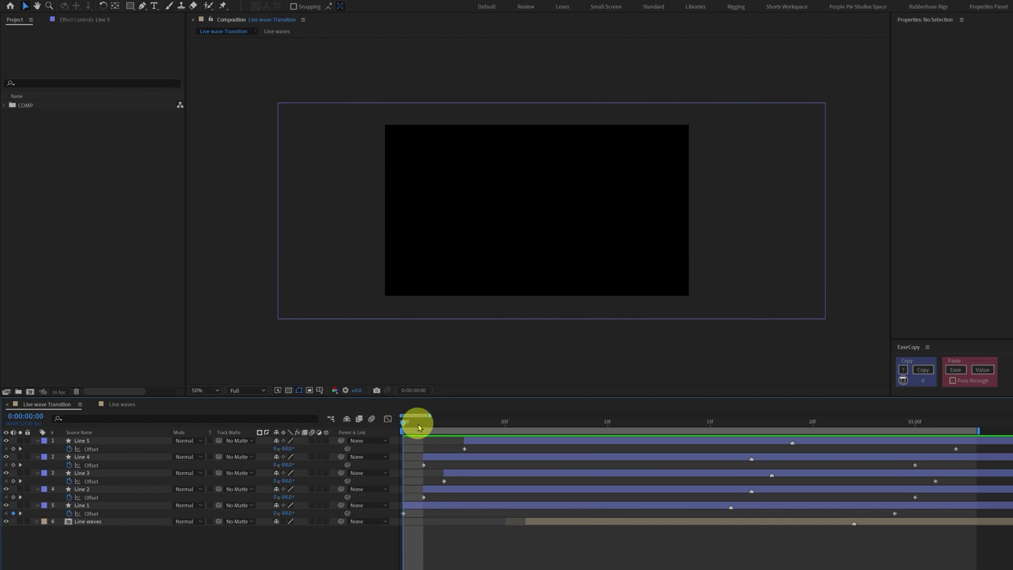
{"action": "left_click_drag", "start_coordinate": [420, 427], "coordinate": [981, 430]}
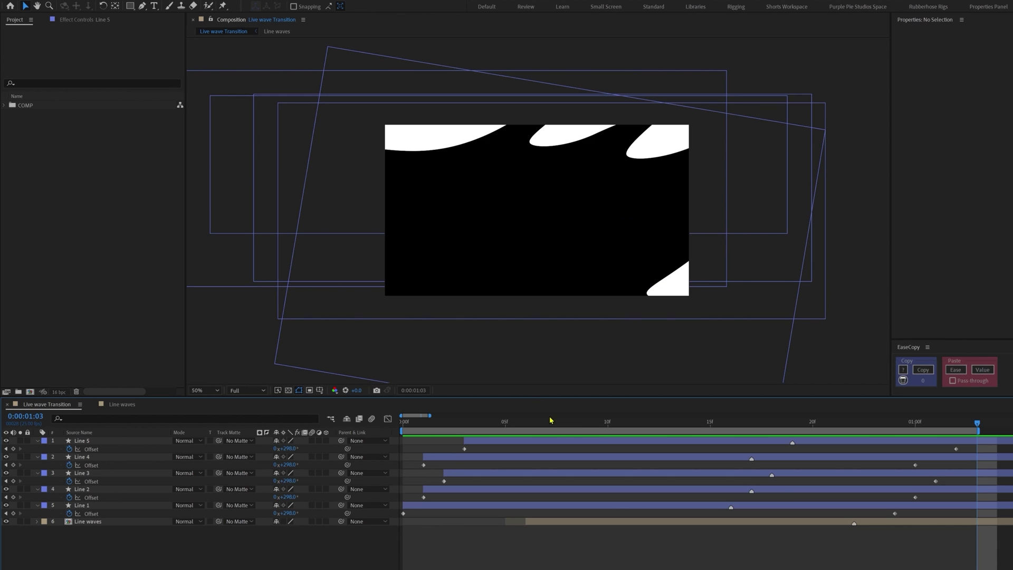
{"action": "left_click_drag", "start_coordinate": [551, 426], "coordinate": [567, 423]}
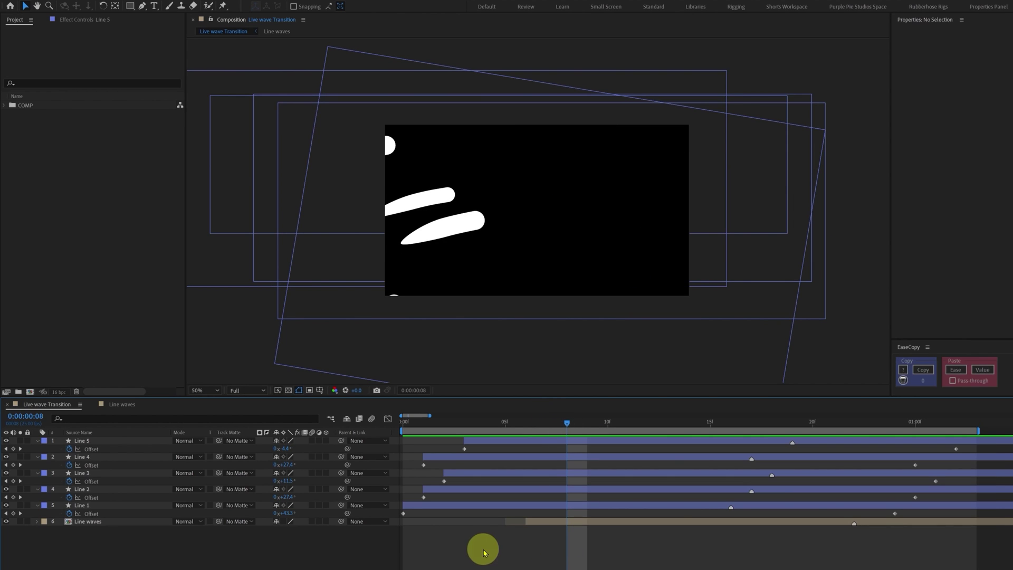
Add a new adjustment layer to the Live wave Transition composition
{"action": "right_click", "coordinate": [444, 553]}
{"action": "mouse_move", "coordinate": [465, 433]}
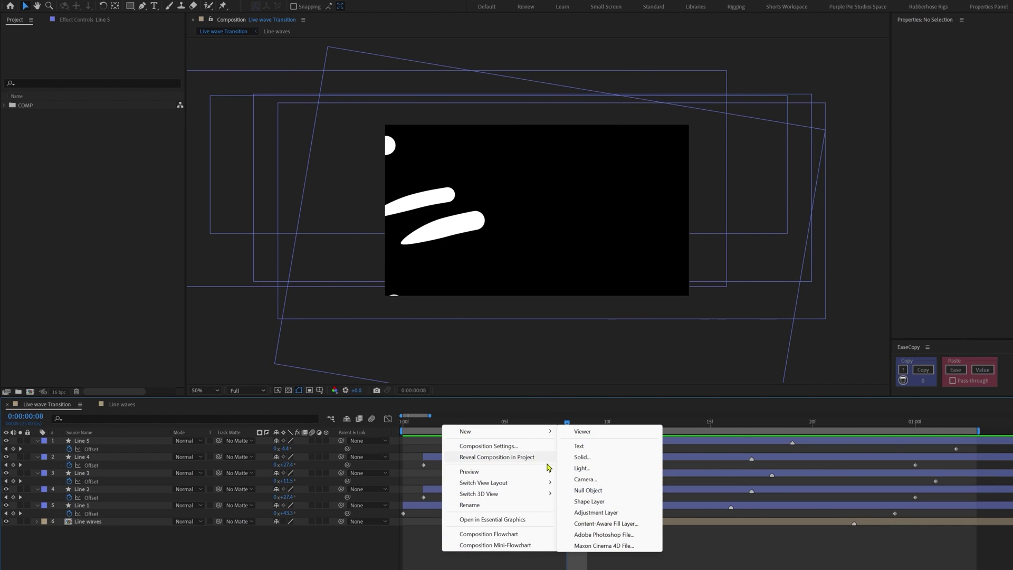
{"action": "left_click", "coordinate": [590, 517]}
Apply Gaussian Blur to the adjustment layer with a Blurriness of 15
{"action": "left_click", "coordinate": [744, 93]}
{"action": "type", "text": "gauss"}
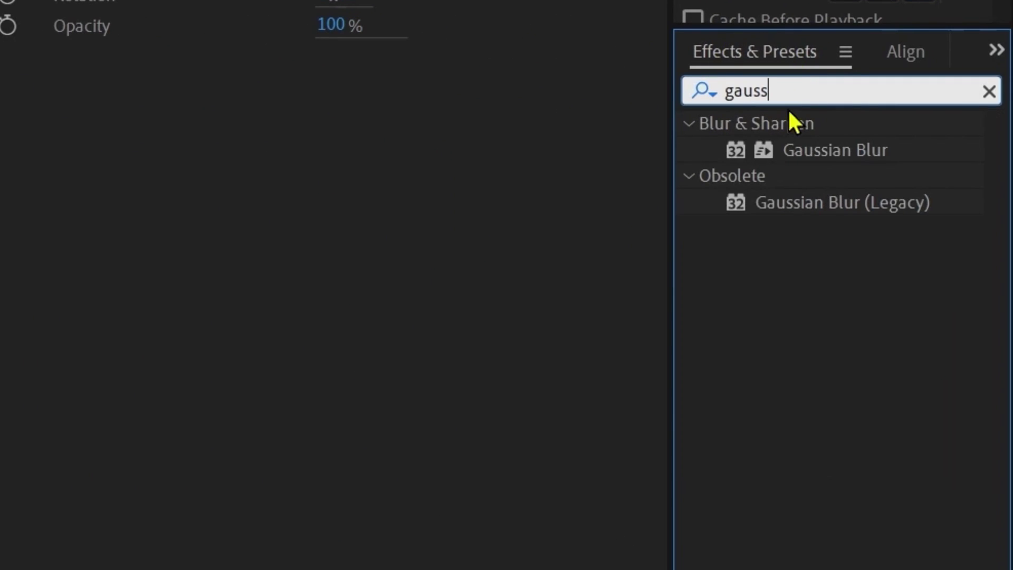
{"action": "double_click", "coordinate": [835, 150]}
{"action": "left_click", "coordinate": [173, 80]}
{"action": "type", "text": "15.0"}
{"action": "key", "text": "Return"}
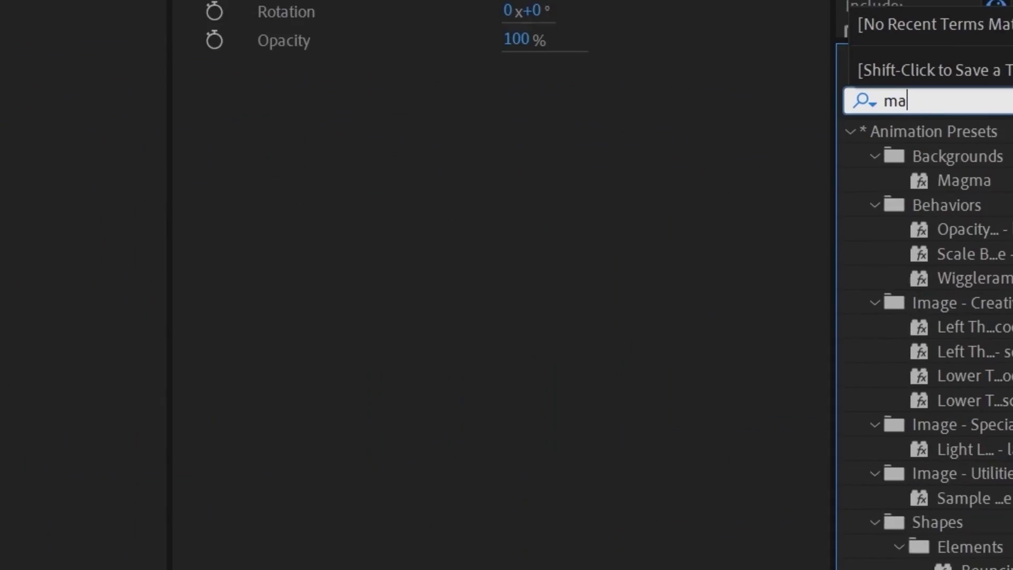
Apply Matte Choker to the adjustment layer and set Choke 1 to 0
{"action": "type", "text": "tte"}
{"action": "left_click_drag", "start_coordinate": [826, 368], "coordinate": [173, 165]}
{"action": "left_click", "coordinate": [174, 149]}
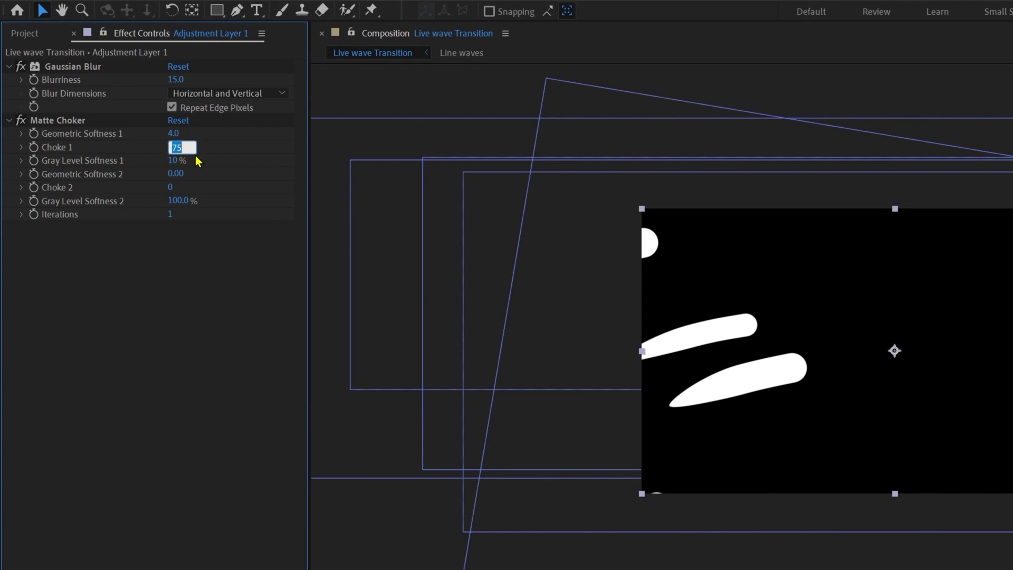
{"action": "type", "text": "0"}
{"action": "key", "text": "Return"}
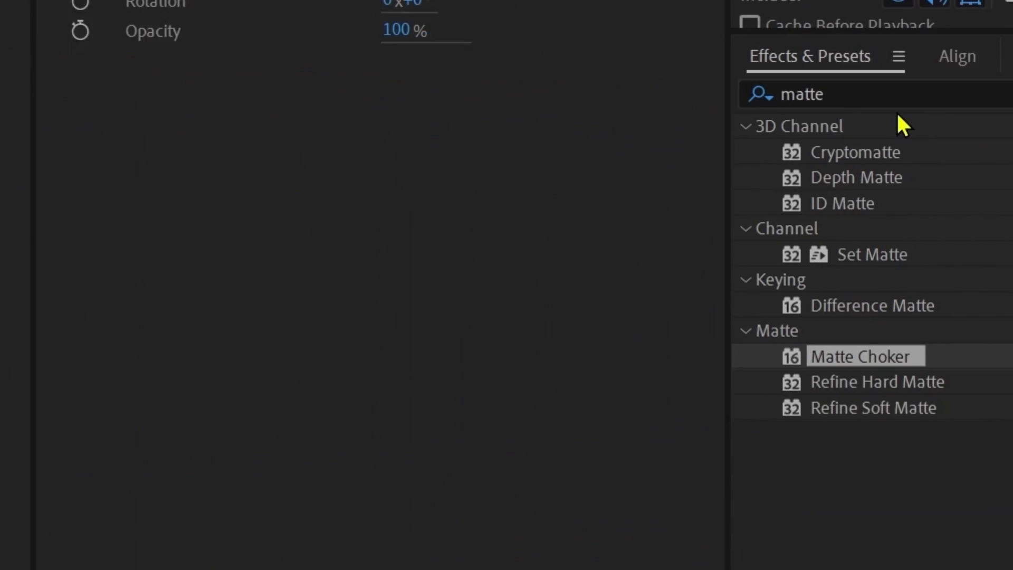
Apply Roughen Edges to the adjustment layer with Border 20, Scale 350 and Complexity 1
{"action": "type", "text": "rough"}
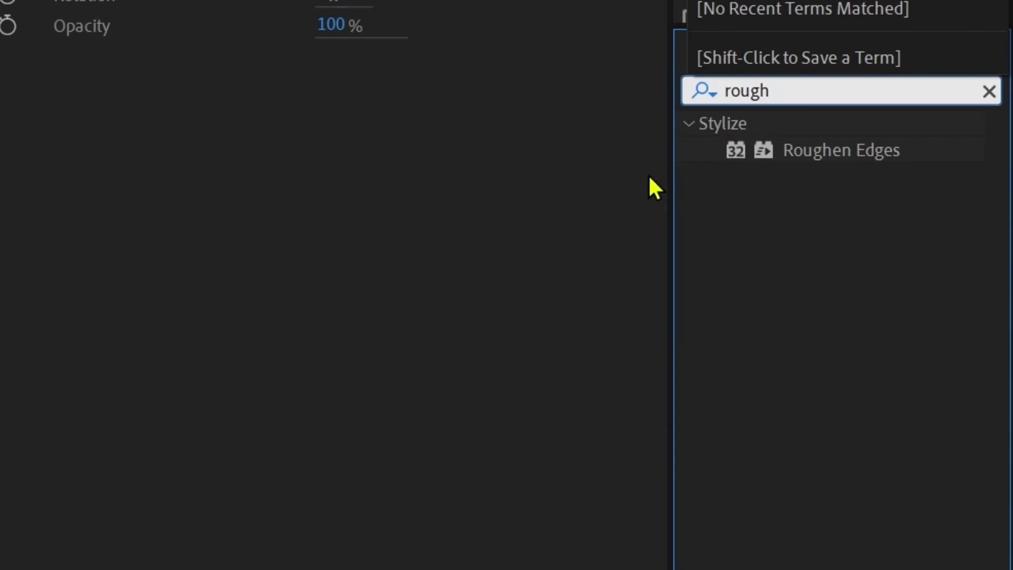
{"action": "left_click", "coordinate": [790, 153]}
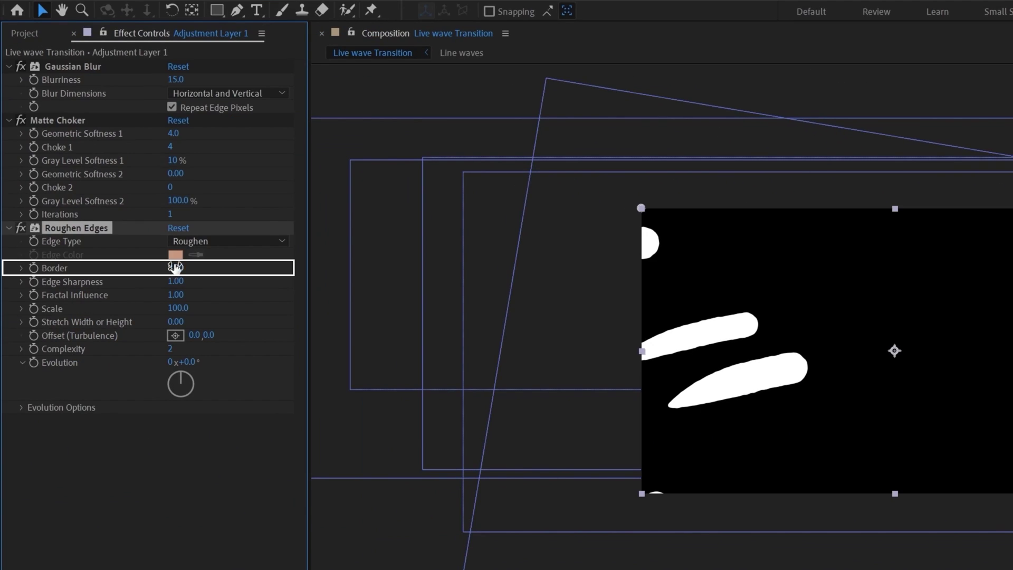
{"action": "left_click", "coordinate": [171, 269]}
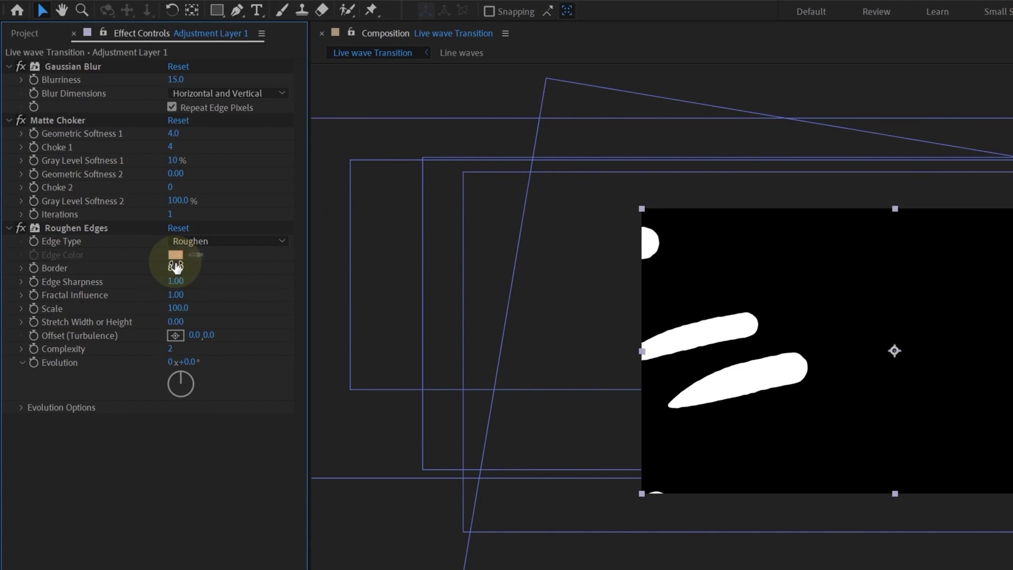
{"action": "type", "text": "20"}
{"action": "key", "text": "Return"}
{"action": "left_click", "coordinate": [174, 308]}
{"action": "type", "text": "350"}
{"action": "key", "text": "Return"}
{"action": "left_click", "coordinate": [170, 350]}
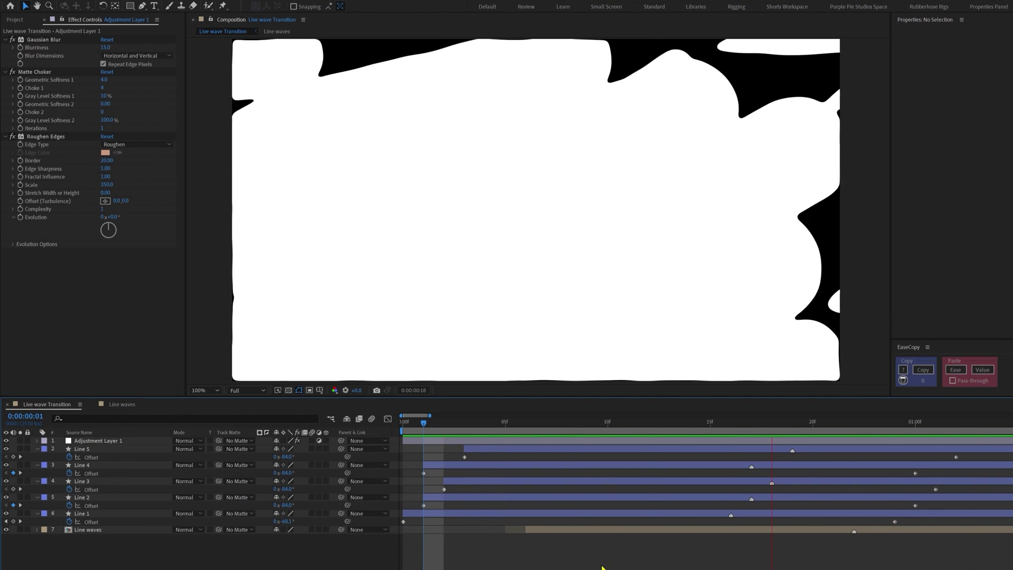
Apply Posterize Time to the adjustment layer, set its Frame Rate and preview the transition
{"action": "left_click", "coordinate": [131, 441]}
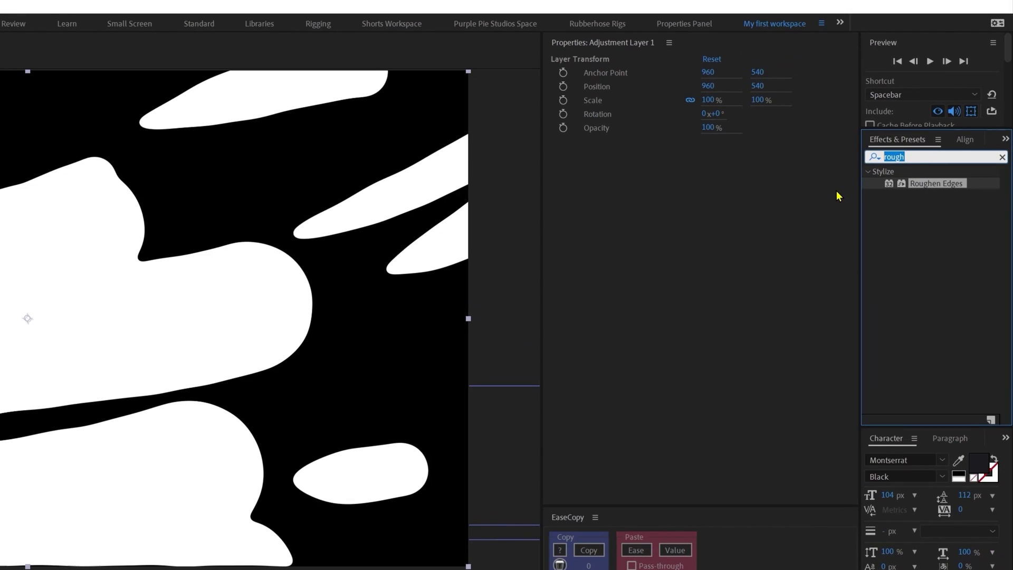
{"action": "type", "text": "post"}
{"action": "double_click", "coordinate": [922, 207]}
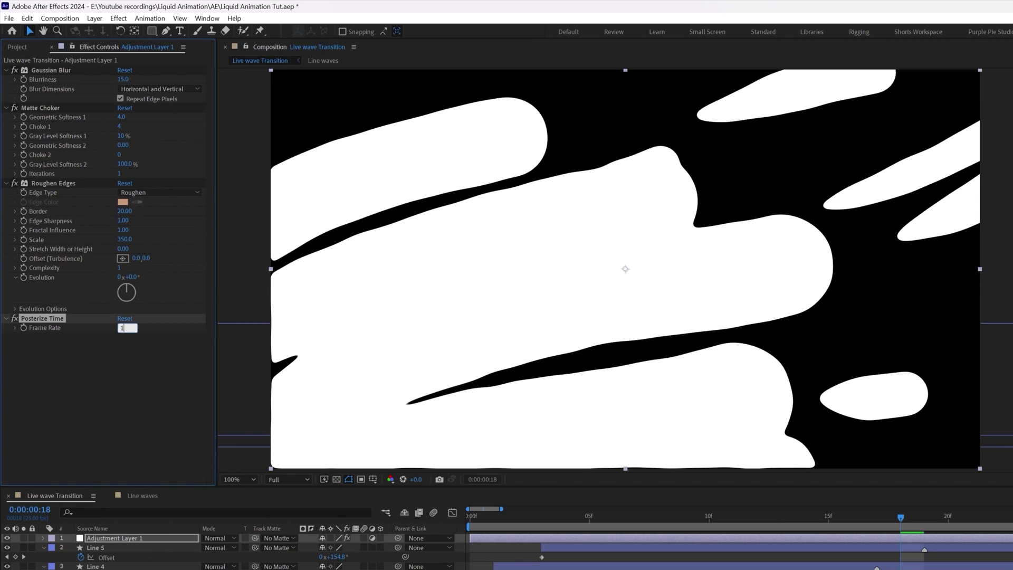
{"action": "key", "text": "space"}
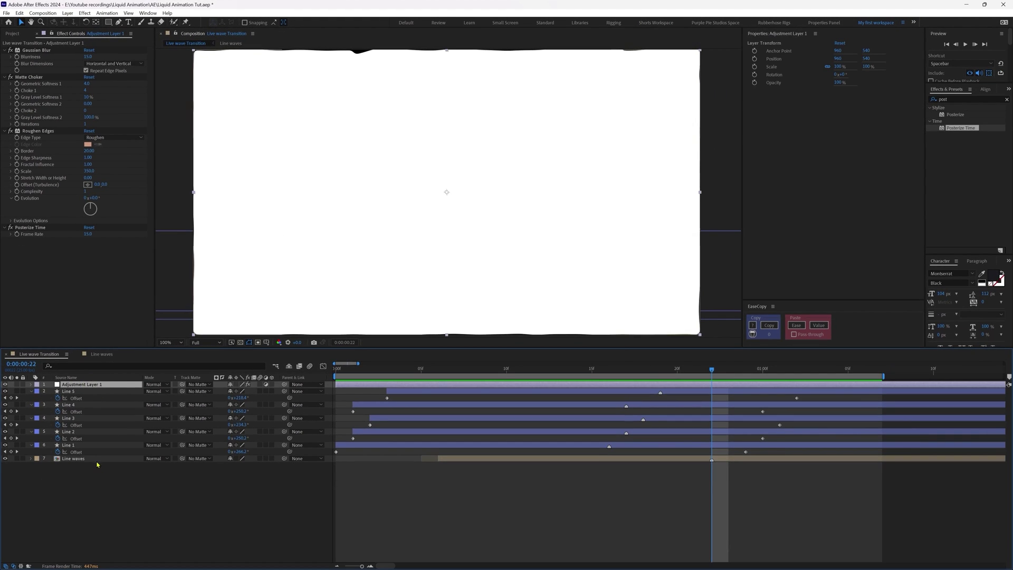
Apply Gradient Ramp to the adjustment layer, starting the ramp in the frame's upper-right corner and ending it in the lower-left corner
{"action": "key", "text": "ctrl+5"}
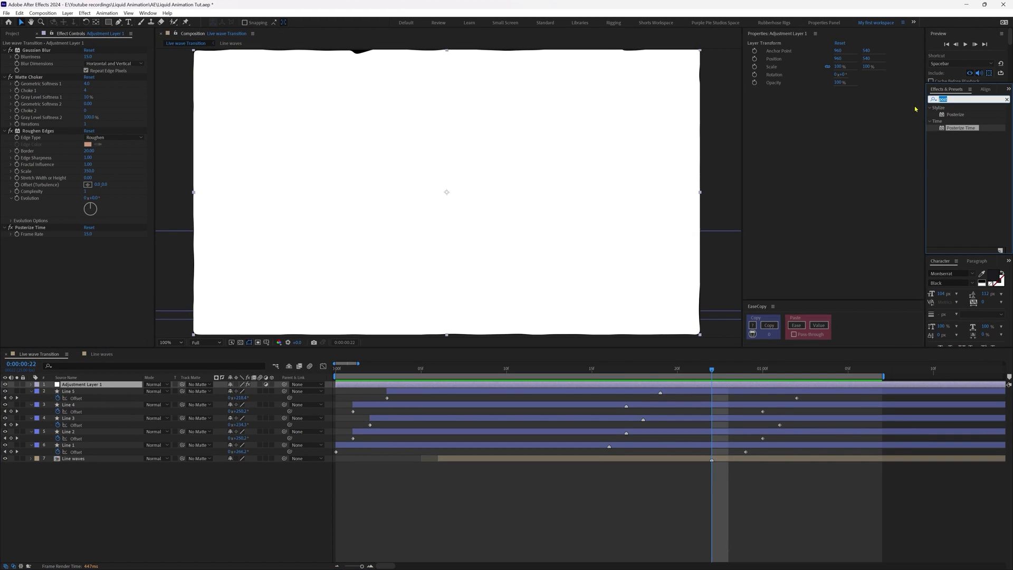
{"action": "type", "text": "gradien"}
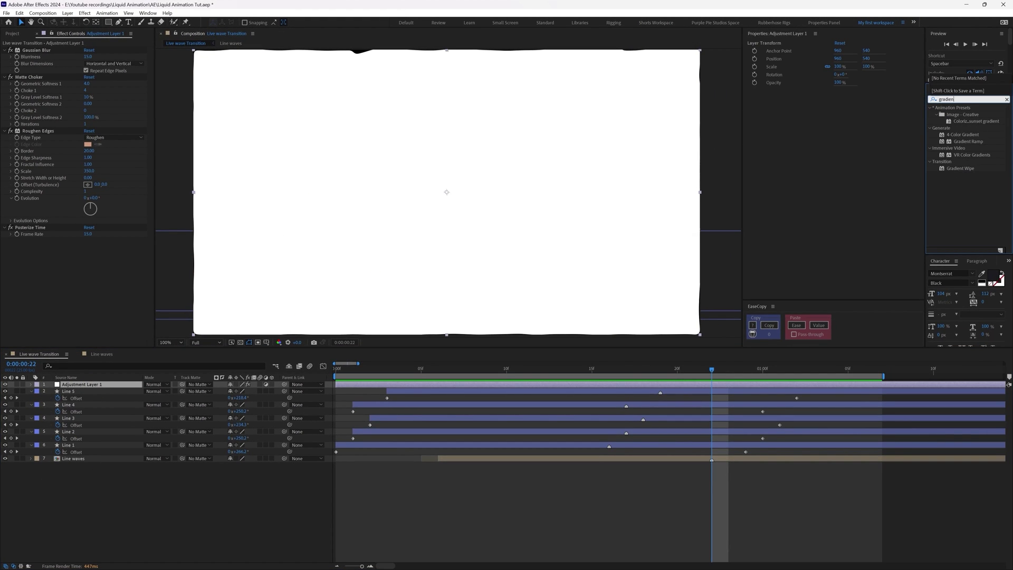
{"action": "left_click_drag", "start_coordinate": [968, 141], "coordinate": [56, 268]}
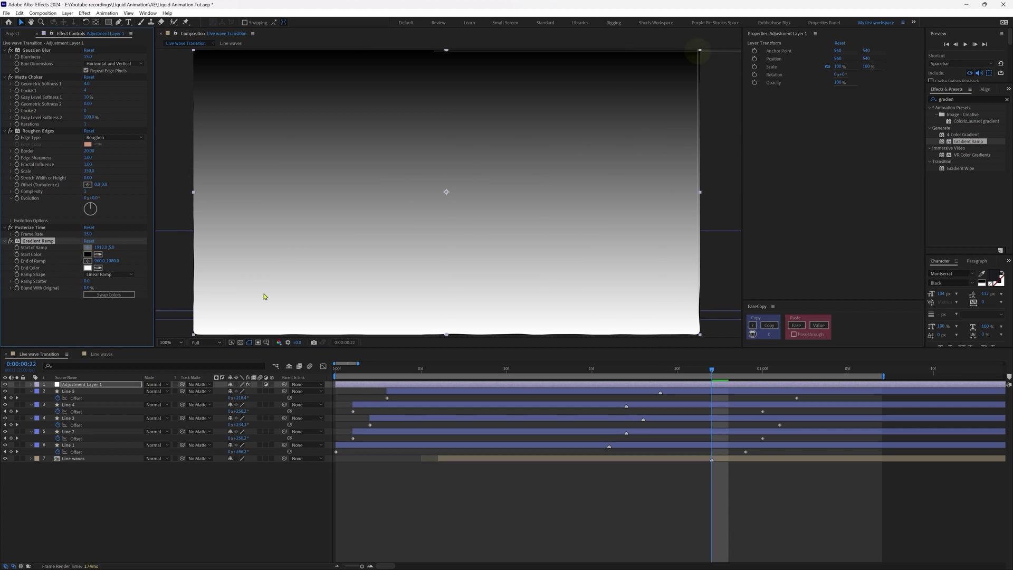
{"action": "left_click", "coordinate": [88, 260]}
{"action": "left_click", "coordinate": [193, 333]}
Set the Gradient Ramp's start color to light green and its end color to teal
{"action": "left_click", "coordinate": [88, 254]}
{"action": "left_click", "coordinate": [491, 207]}
{"action": "left_click", "coordinate": [435, 153]}
{"action": "left_click", "coordinate": [555, 146]}
{"action": "left_click", "coordinate": [88, 268]}
{"action": "left_click", "coordinate": [492, 196]}
{"action": "left_click", "coordinate": [555, 146]}
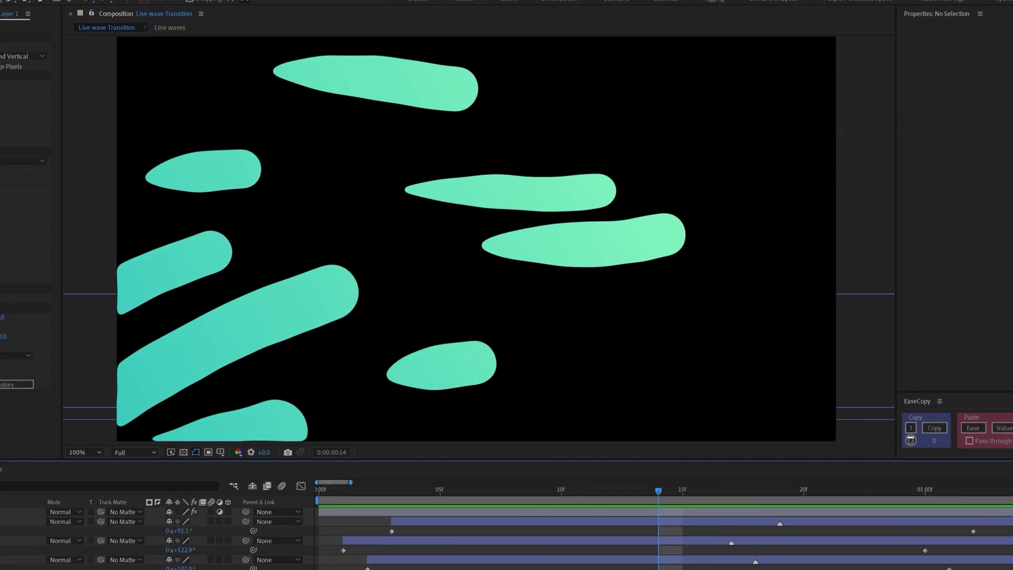
Parent the Line 1 to Line 5 layers to the Line waves layer
{"action": "left_click", "coordinate": [74, 445]}
{"action": "left_click", "coordinate": [80, 392], "text": "shift"}
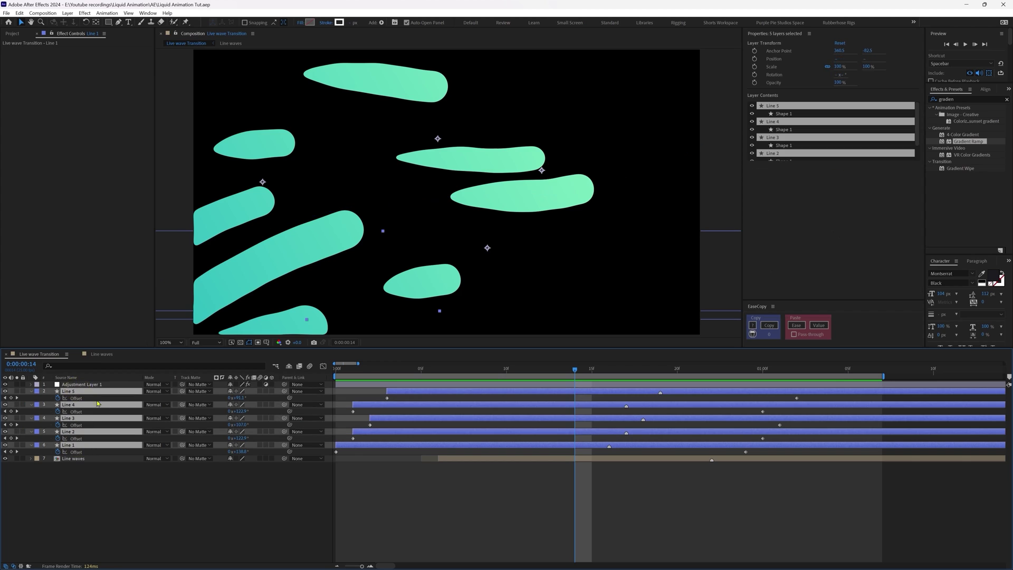
{"action": "left_click_drag", "start_coordinate": [68, 464], "coordinate": [71, 461]}
Scale the Line waves layer to 102% and preview the animation
{"action": "left_click", "coordinate": [72, 461]}
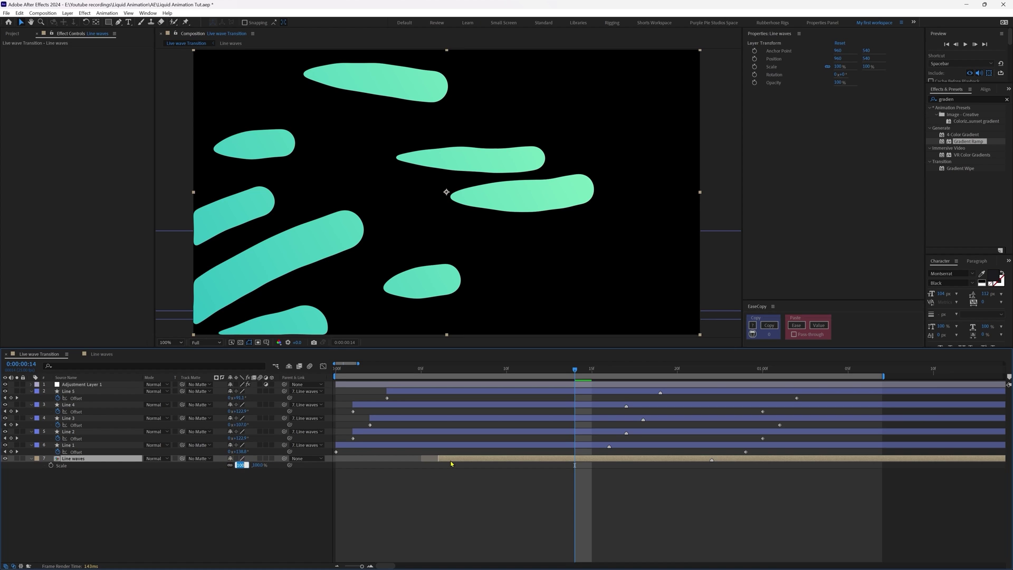
{"action": "type", "text": "102"}
{"action": "key", "text": "Return"}
{"action": "left_click", "coordinate": [446, 518]}
{"action": "key", "text": "space"}
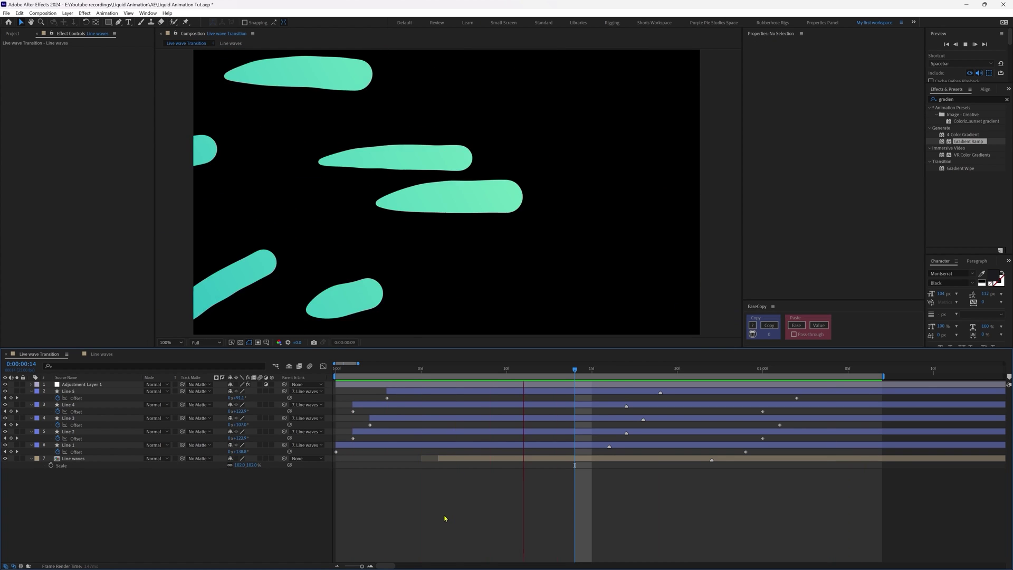
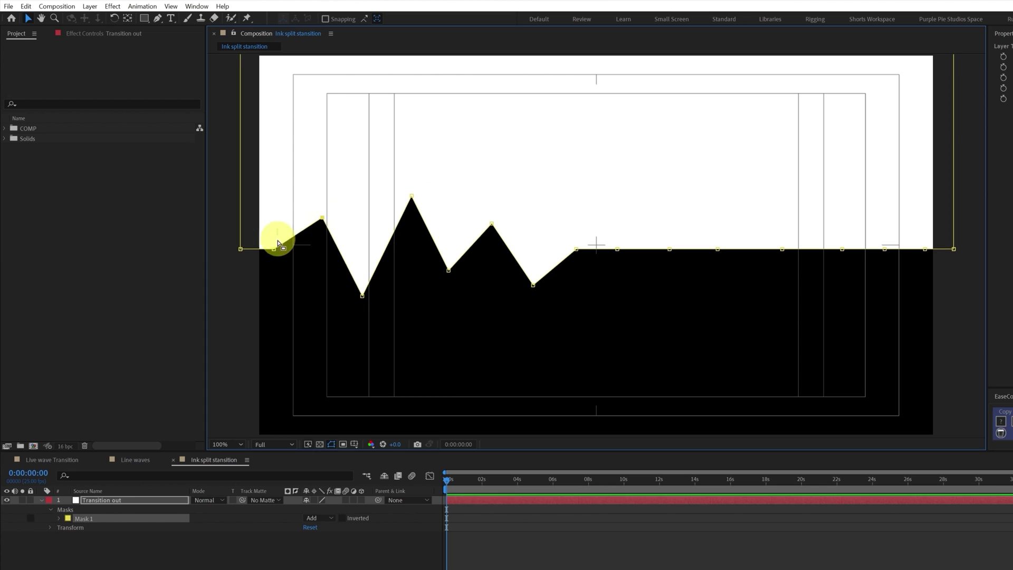
Move the remaining points of Mask 1 on the Transition out layer alternately up and down to complete the zigzag lower edge
{"action": "left_click_drag", "start_coordinate": [274, 249], "coordinate": [274, 279]}
{"action": "left_click_drag", "start_coordinate": [577, 249], "coordinate": [576, 234]}
{"action": "left_click_drag", "start_coordinate": [617, 249], "coordinate": [617, 316]}
{"action": "left_click", "coordinate": [670, 249]}
{"action": "left_click_drag", "start_coordinate": [670, 249], "coordinate": [670, 209]}
{"action": "left_click_drag", "start_coordinate": [718, 249], "coordinate": [718, 271]}
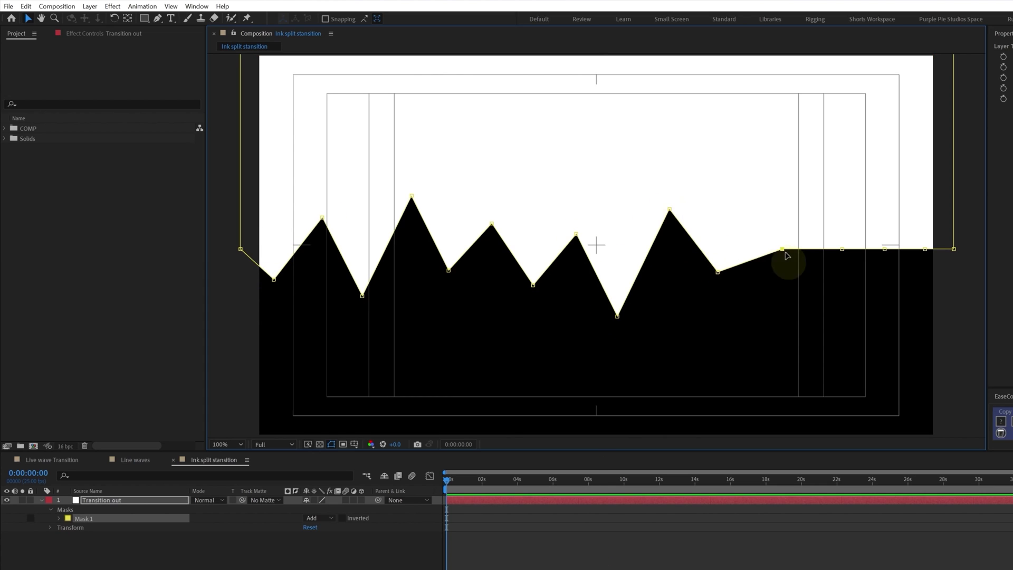
{"action": "left_click_drag", "start_coordinate": [783, 248], "coordinate": [783, 228]}
{"action": "mouse_move", "coordinate": [842, 249]}
{"action": "left_mouse_down"}
{"action": "mouse_move", "coordinate": [842, 267]}
{"action": "mouse_move", "coordinate": [885, 231]}
{"action": "left_mouse_up"}
{"action": "left_click_drag", "start_coordinate": [926, 248], "coordinate": [921, 254]}
{"action": "left_click_drag", "start_coordinate": [843, 267], "coordinate": [842, 285]}
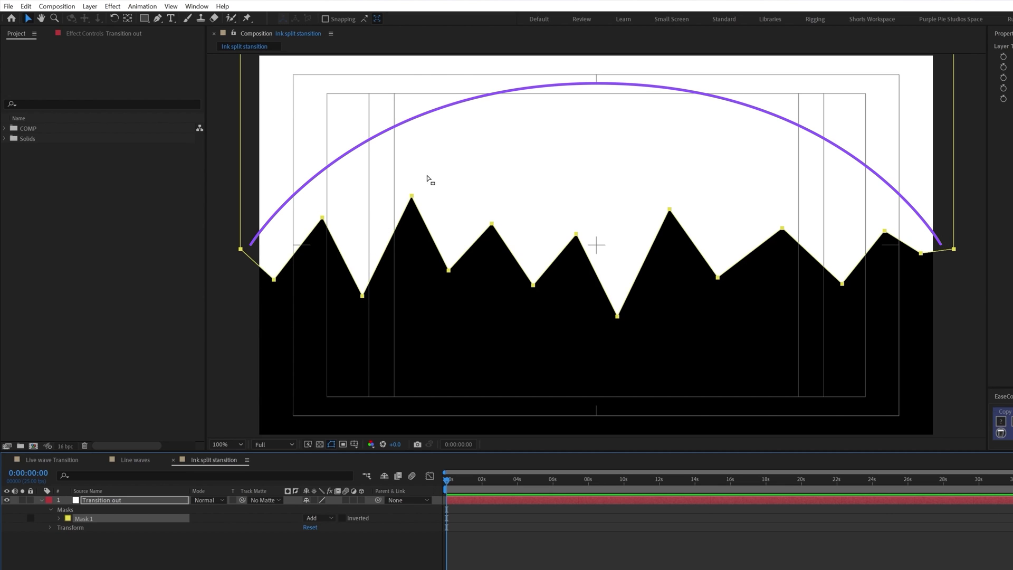
Raise the middle points of Mask 1 so the zigzag edge forms an arch that peaks near the center
{"action": "left_click_drag", "start_coordinate": [427, 179], "coordinate": [733, 391]}
{"action": "left_click_drag", "start_coordinate": [617, 316], "coordinate": [618, 259]}
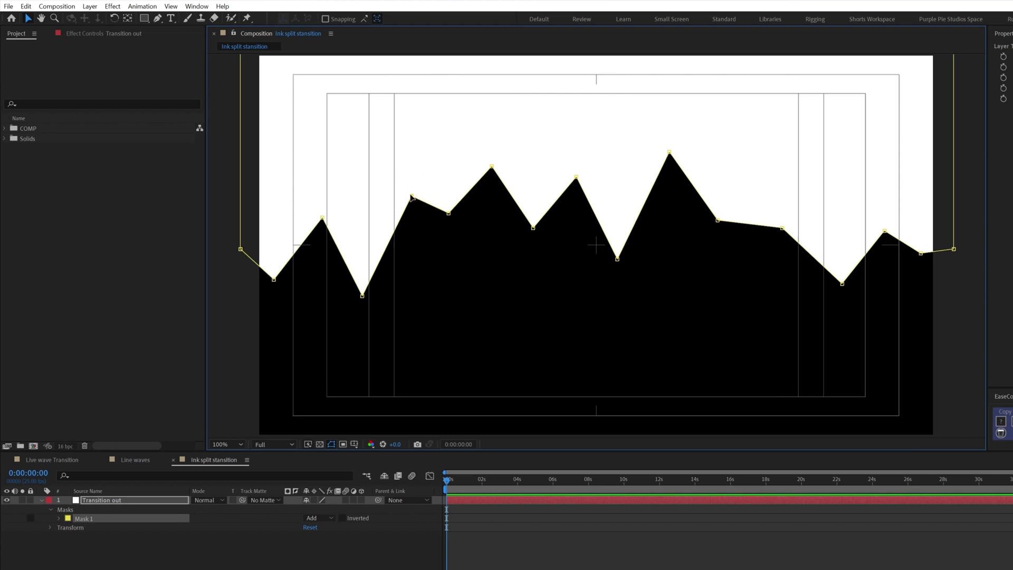
{"action": "left_click_drag", "start_coordinate": [565, 159], "coordinate": [650, 291]}
{"action": "left_click_drag", "start_coordinate": [618, 259], "coordinate": [617, 214]}
{"action": "left_click", "coordinate": [669, 152]}
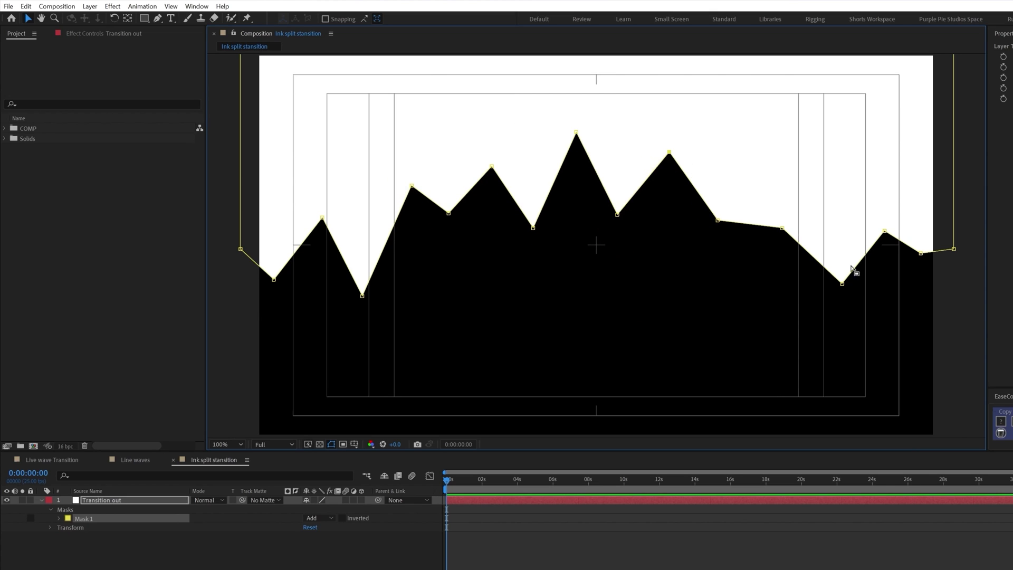
Refine the arch by lowering the mask edge's outer end points and adjusting the heights of its outer and central peaks and valleys
{"action": "left_click_drag", "start_coordinate": [955, 252], "coordinate": [953, 288]}
{"action": "left_click_drag", "start_coordinate": [241, 249], "coordinate": [241, 257]}
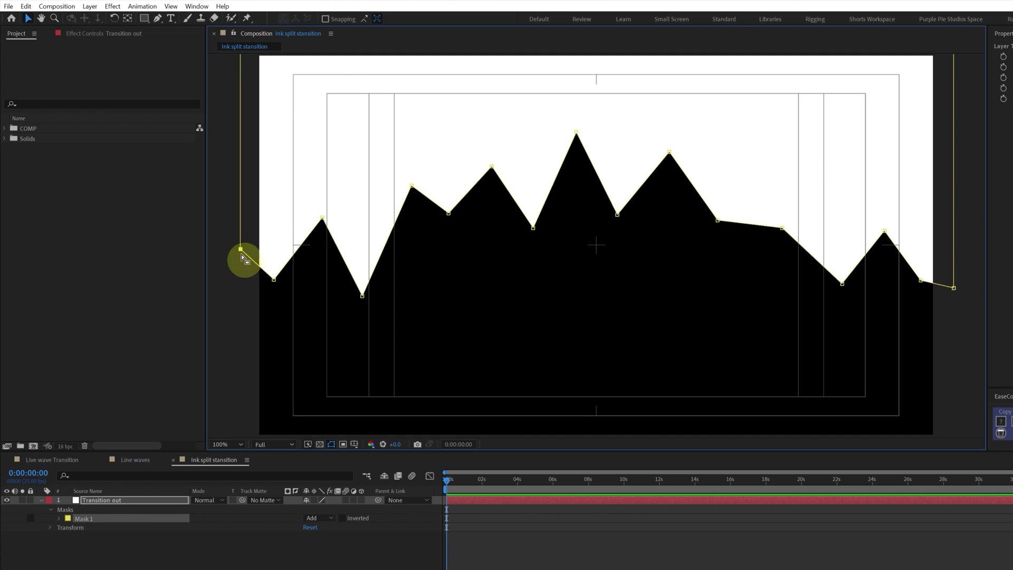
{"action": "left_click_drag", "start_coordinate": [363, 296], "coordinate": [362, 258]}
{"action": "left_click_drag", "start_coordinate": [782, 228], "coordinate": [781, 199]}
{"action": "left_click_drag", "start_coordinate": [842, 283], "coordinate": [842, 260]}
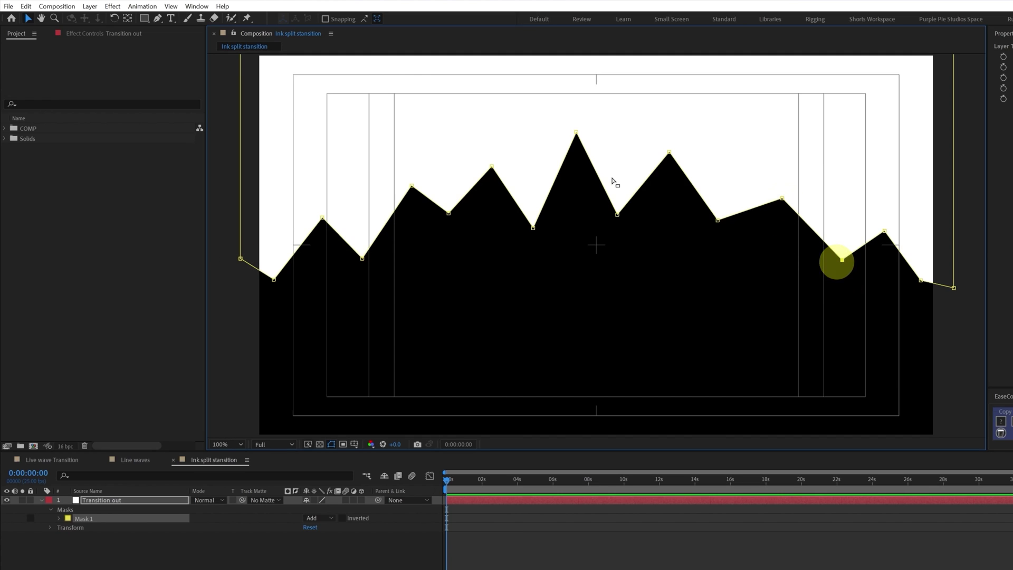
{"action": "left_click", "coordinate": [617, 214]}
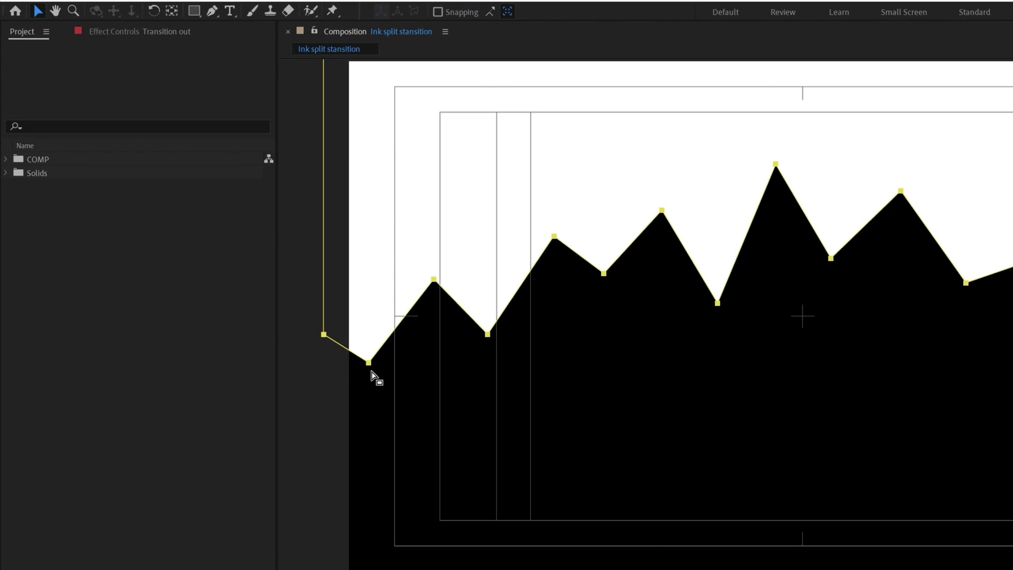
Convert the left half of the mask's zigzag points to smooth curves with horizontal handles
{"action": "left_click_drag", "start_coordinate": [368, 363], "coordinate": [399, 363]}
{"action": "left_click_drag", "start_coordinate": [434, 278], "coordinate": [462, 278]}
{"action": "left_click_drag", "start_coordinate": [488, 334], "coordinate": [515, 333]}
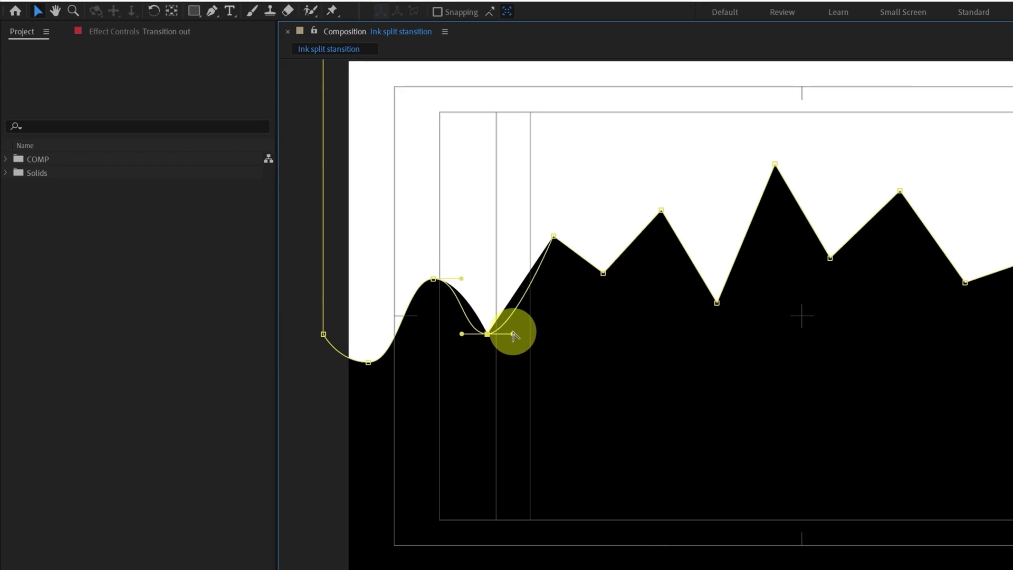
{"action": "left_click_drag", "start_coordinate": [554, 236], "coordinate": [584, 238]}
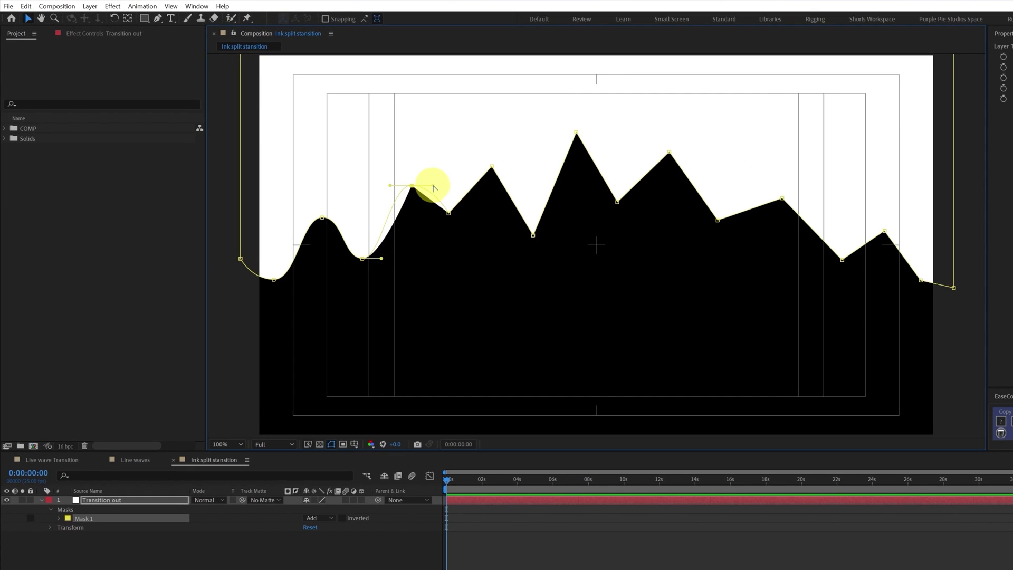
{"action": "left_click_drag", "start_coordinate": [434, 188], "coordinate": [470, 213]}
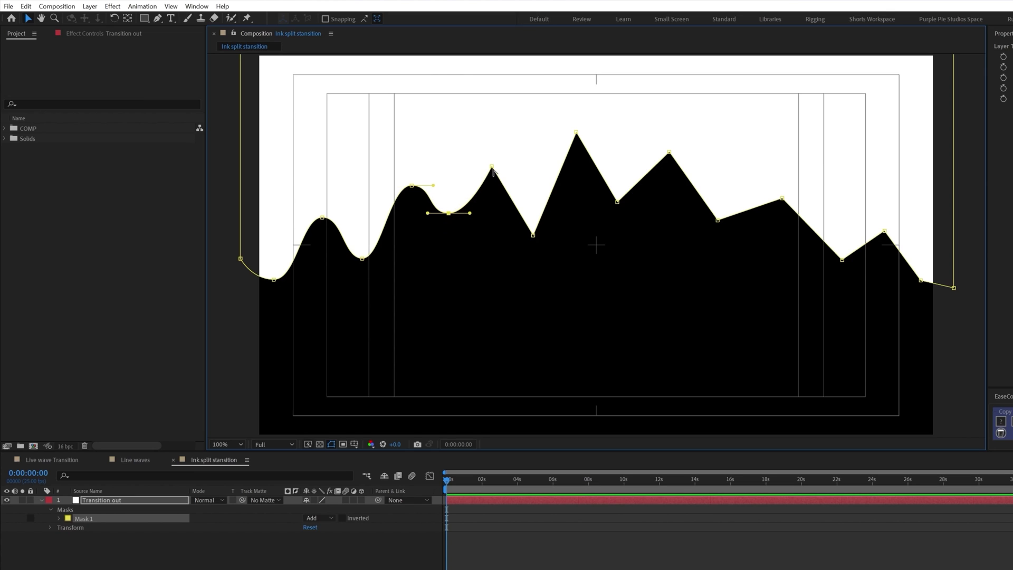
{"action": "left_click_drag", "start_coordinate": [492, 167], "coordinate": [513, 169]}
{"action": "left_click_drag", "start_coordinate": [533, 235], "coordinate": [557, 235]}
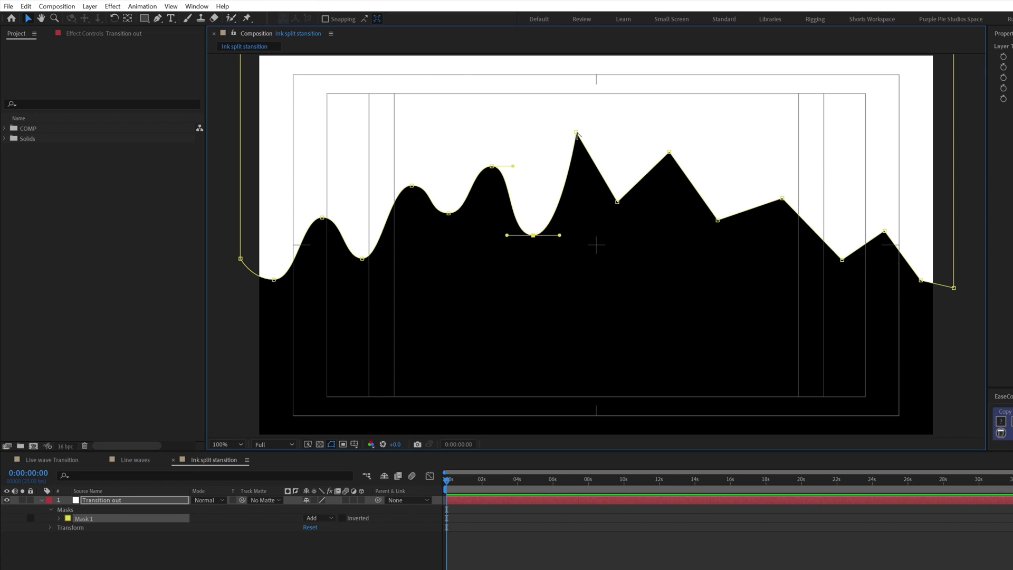
Smooth the mask edge's central peak and all points to its right with horizontal curve handles
{"action": "left_click_drag", "start_coordinate": [576, 132], "coordinate": [599, 132]}
{"action": "left_click_drag", "start_coordinate": [618, 202], "coordinate": [637, 201]}
{"action": "left_click_drag", "start_coordinate": [669, 152], "coordinate": [693, 152]}
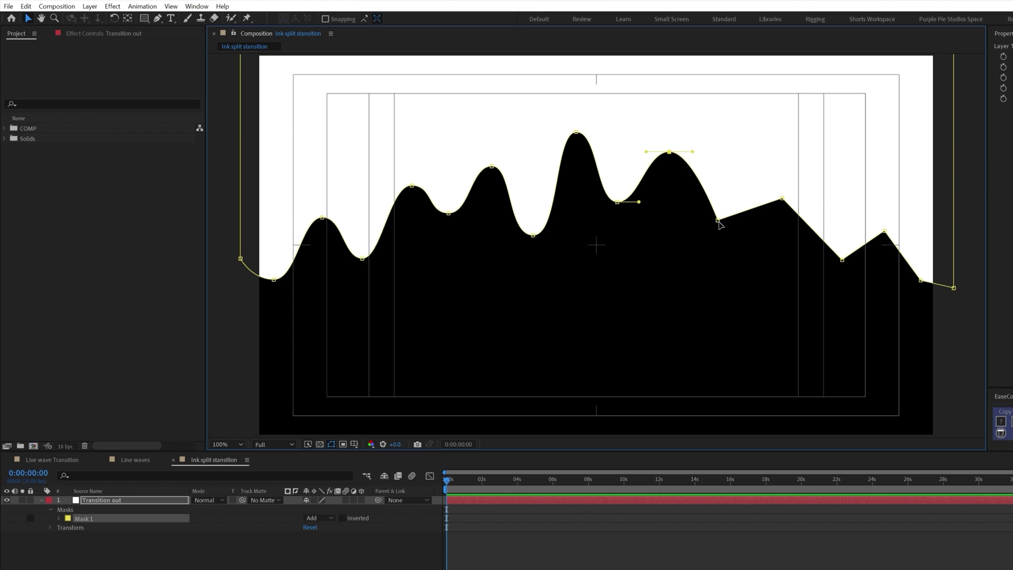
{"action": "left_click_drag", "start_coordinate": [718, 220], "coordinate": [801, 198]}
{"action": "left_click", "coordinate": [843, 261], "text": "ctrl+alt"}
{"action": "key", "text": "ctrl+z"}
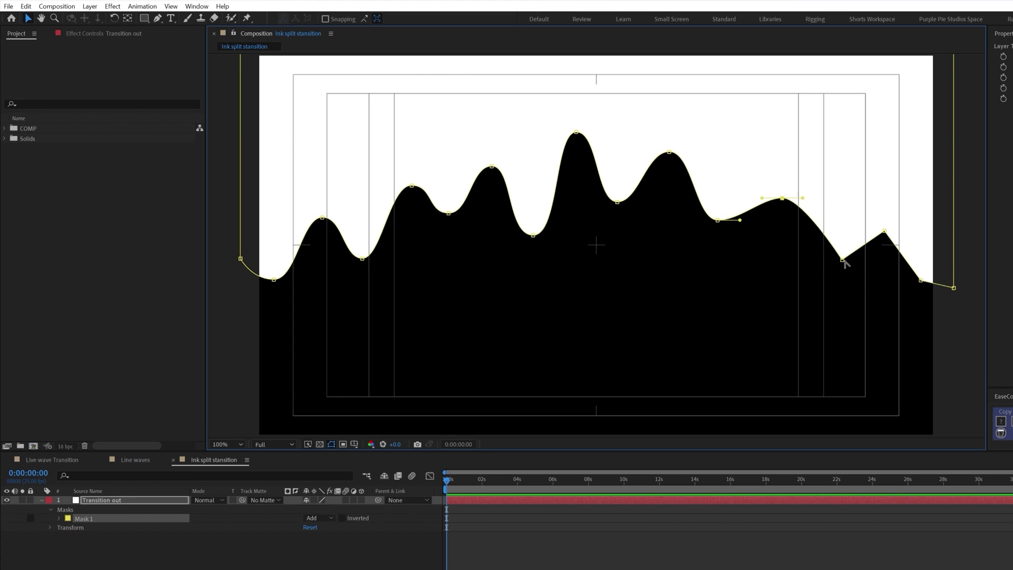
{"action": "left_click_drag", "start_coordinate": [843, 260], "coordinate": [899, 231]}
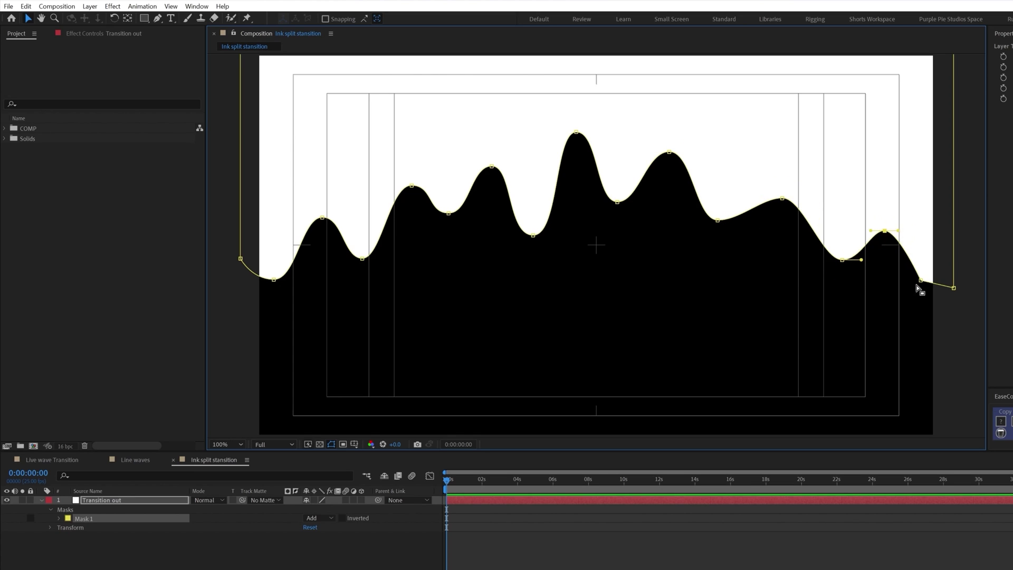
{"action": "left_click_drag", "start_coordinate": [923, 283], "coordinate": [927, 283]}
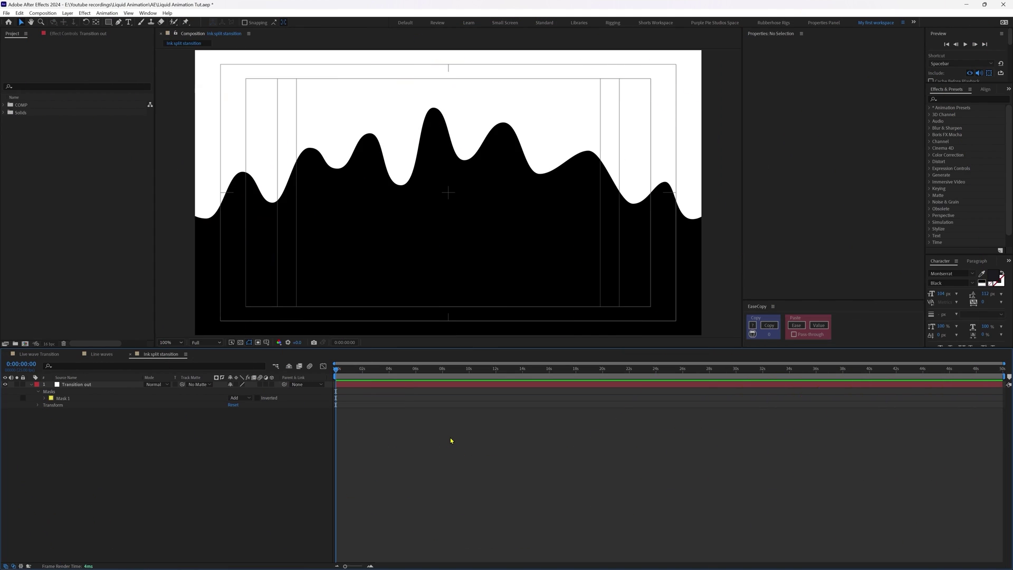
Add Mask Path keyframes to Mask 1 on the Transition out layer at frame 0 and frame 6
{"action": "left_click", "coordinate": [64, 398]}
{"action": "left_click", "coordinate": [45, 398]}
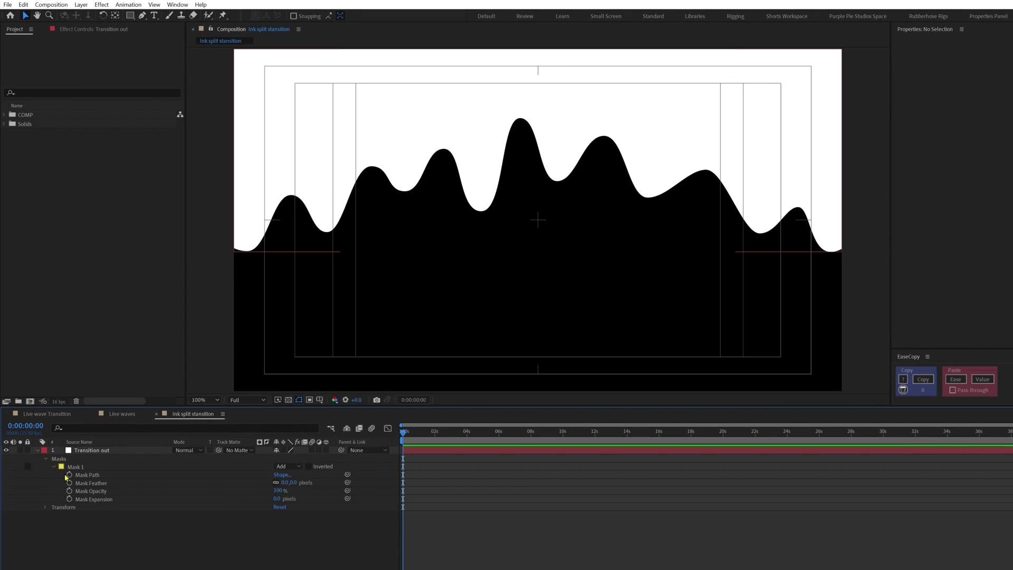
{"action": "left_click", "coordinate": [58, 404]}
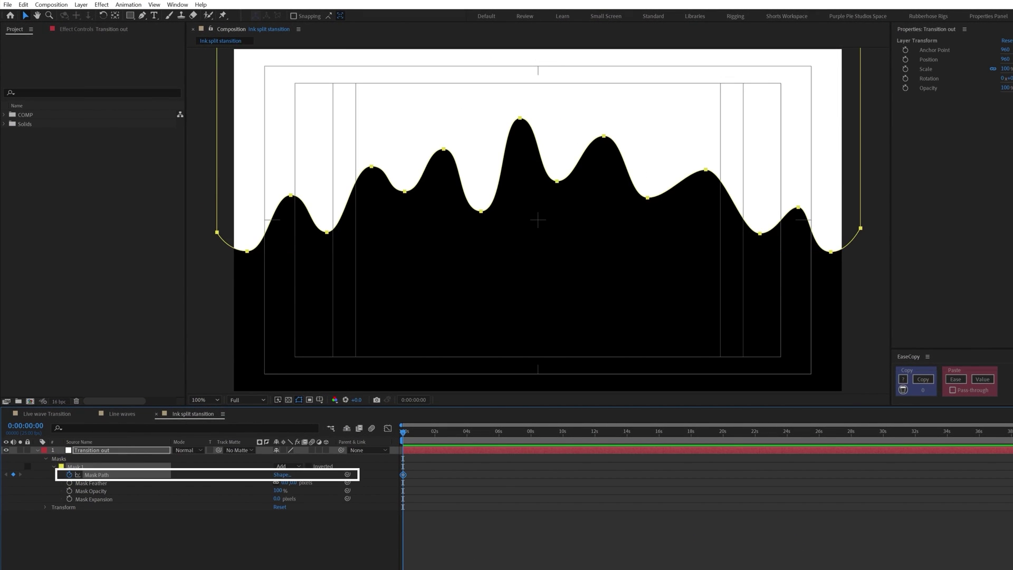
{"action": "key", "text": "F2"}
{"action": "key", "text": "semicolon"}
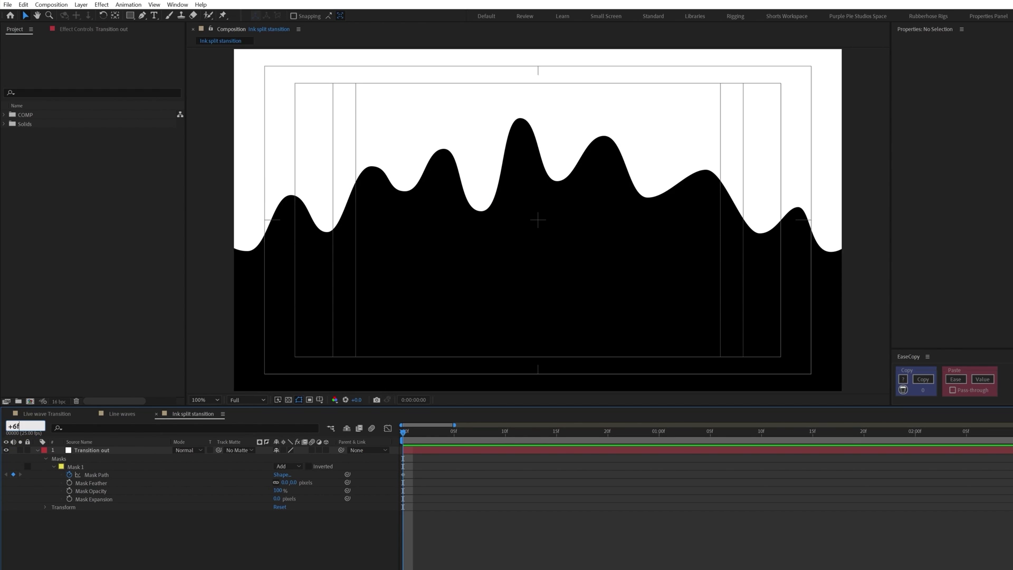
{"action": "type", "text": "+6f"}
{"action": "key", "text": "Return"}
{"action": "left_click", "coordinate": [13, 474]}
At frame 0, squash all wavy edge points of Mask 1 vertically into an almost flat line near the composition's centre
{"action": "key", "text": "Home"}
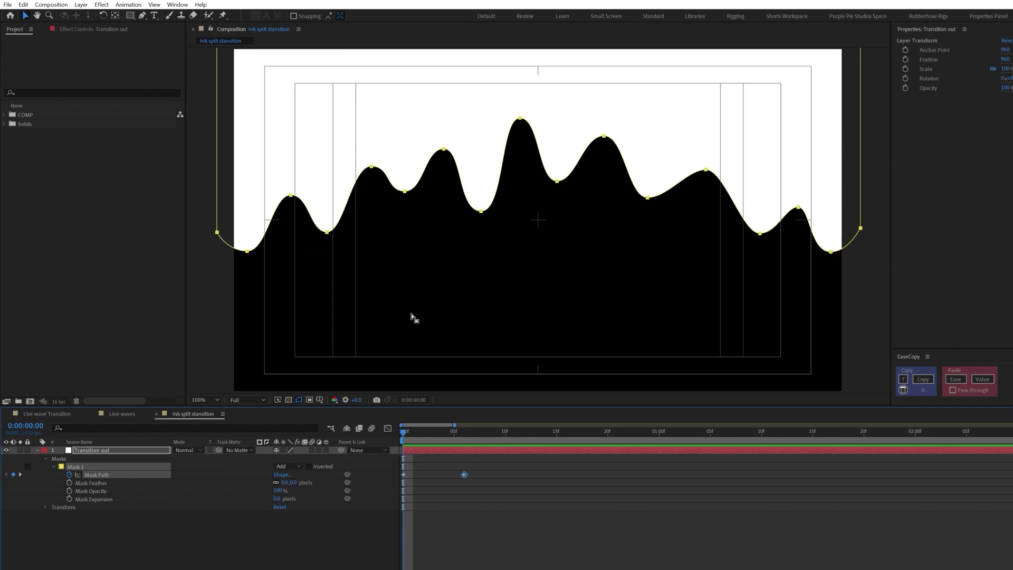
{"action": "left_click_drag", "start_coordinate": [190, 95], "coordinate": [798, 336]}
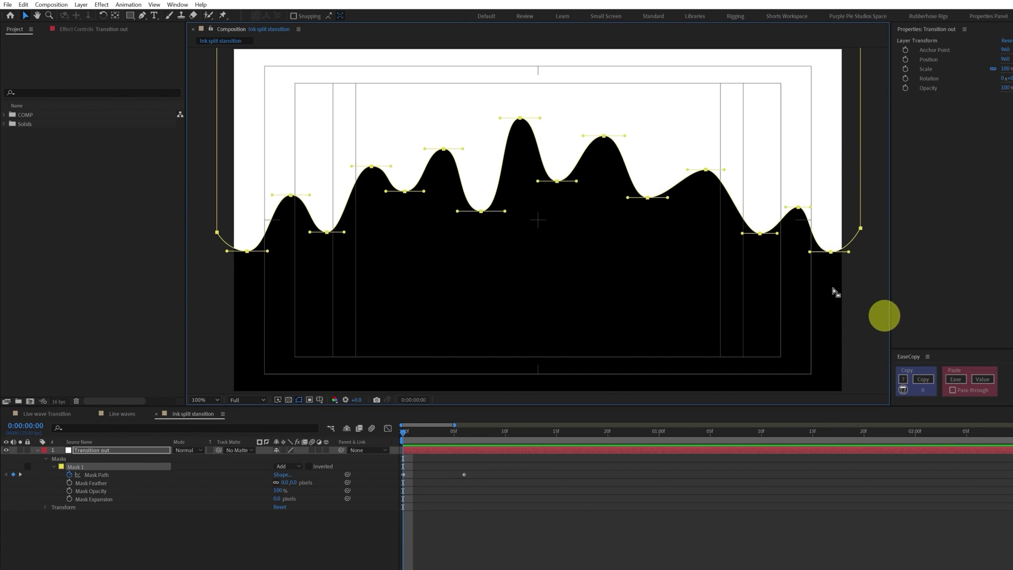
{"action": "double_click", "coordinate": [521, 122]}
{"action": "left_click_drag", "start_coordinate": [536, 118], "coordinate": [538, 258]}
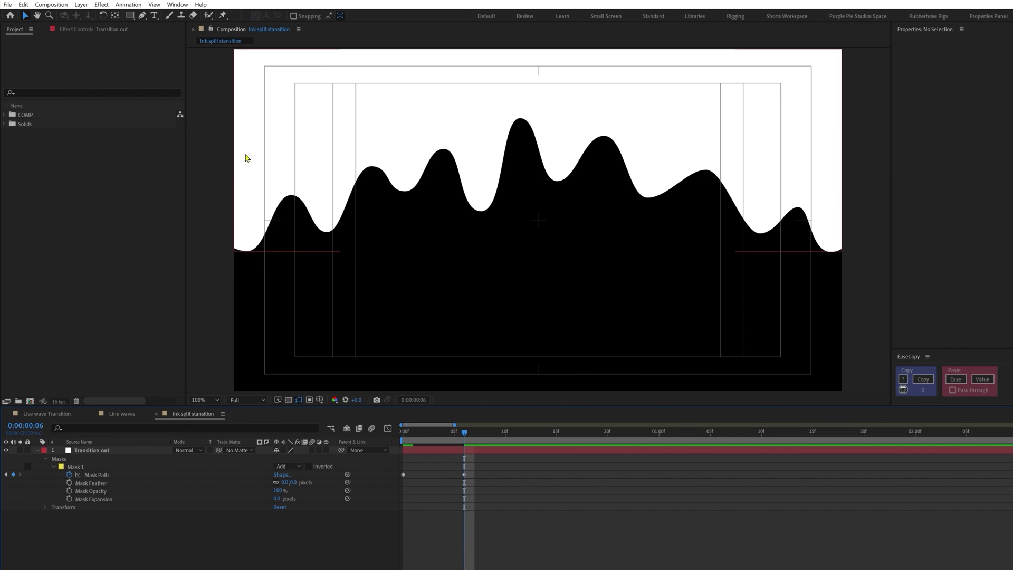
At frame 6, select all points of the mask's wavy edge and raise them slightly
{"action": "left_click", "coordinate": [89, 476]}
{"action": "left_click_drag", "start_coordinate": [201, 119], "coordinate": [894, 306]}
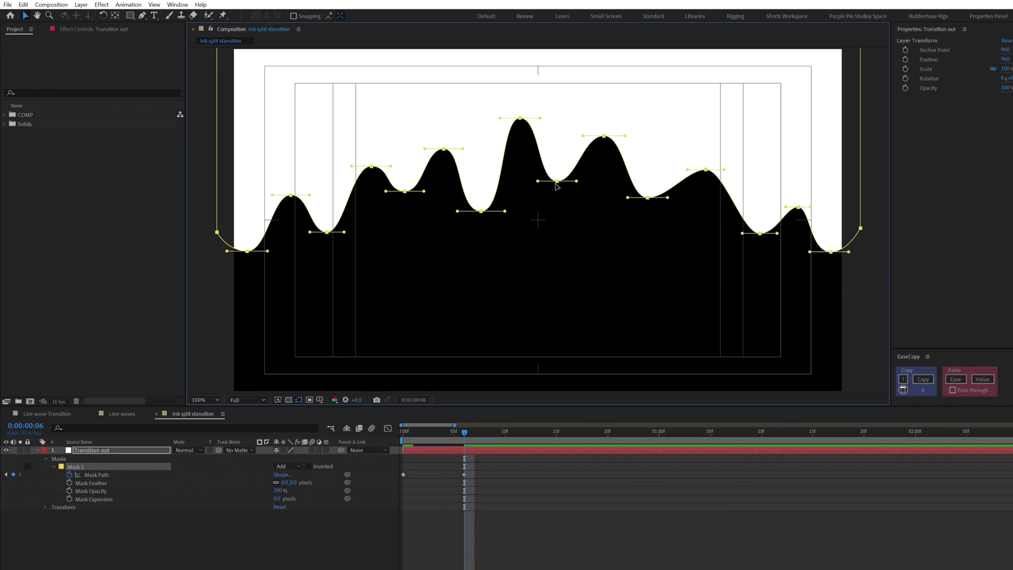
{"action": "left_click_drag", "start_coordinate": [557, 185], "coordinate": [556, 164]}
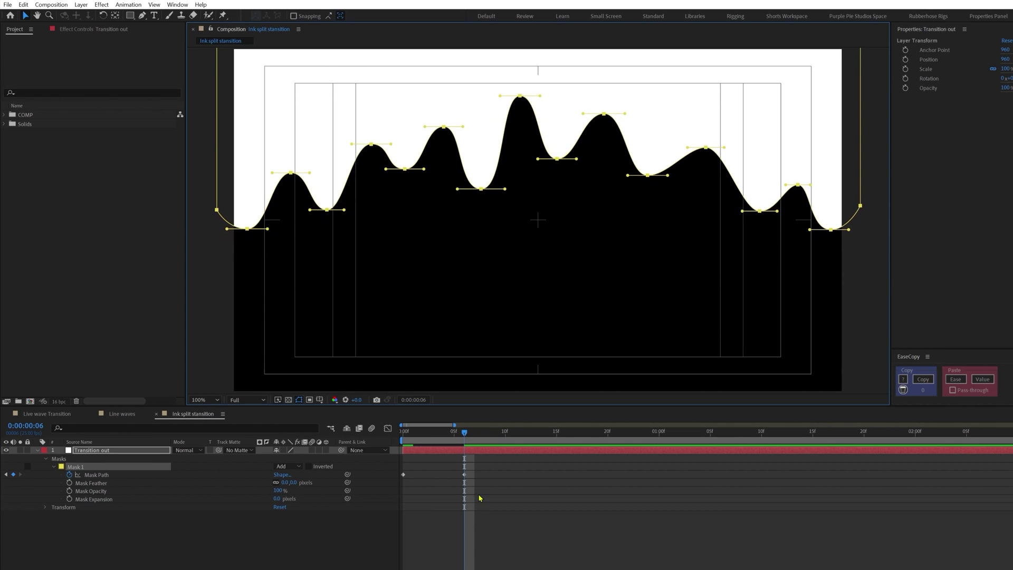
At frame 15, move the whole mask up until it sits completely above the composition
{"action": "left_click", "coordinate": [480, 498]}
{"action": "left_click", "coordinate": [41, 431]}
{"action": "key", "text": "Return"}
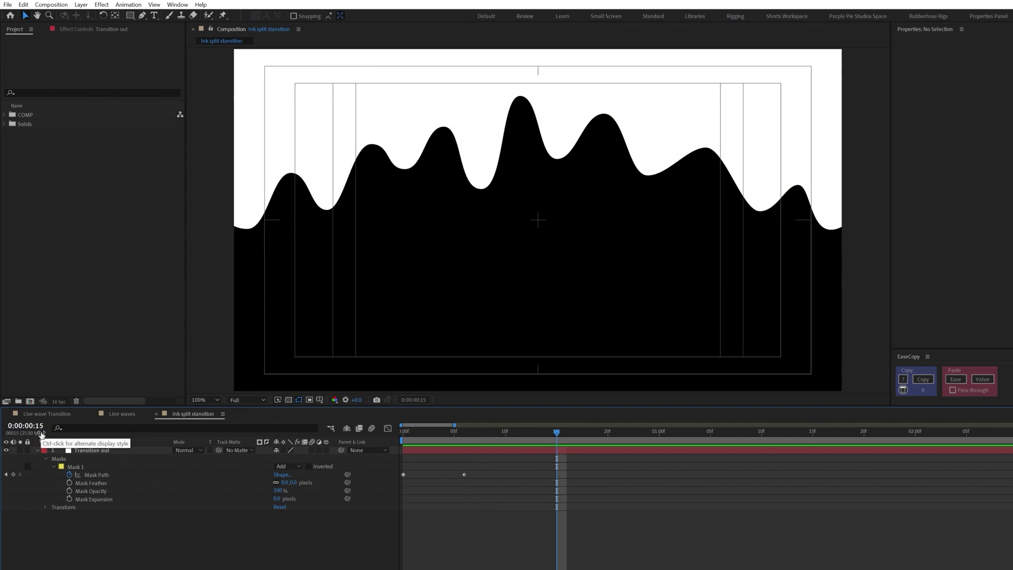
{"action": "key", "text": "comma"}
{"action": "left_click", "coordinate": [99, 474]}
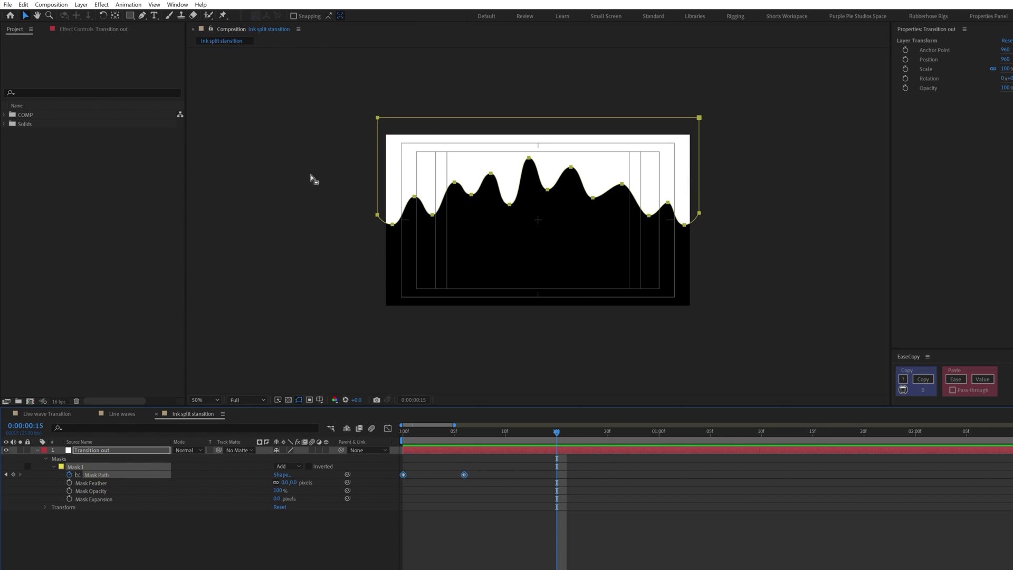
{"action": "left_click_drag", "start_coordinate": [522, 177], "coordinate": [524, 64]}
Exaggerate the frame 15 mask shape by raising its peaks and lowering its valleys by varying amounts above the composition
{"action": "left_click", "coordinate": [393, 110]}
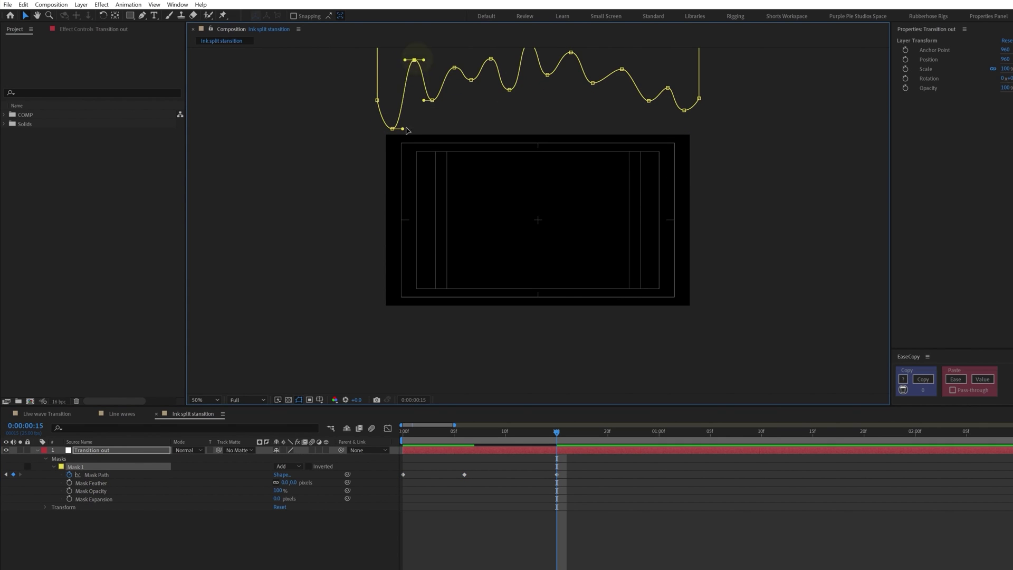
{"action": "left_click_drag", "start_coordinate": [433, 100], "coordinate": [433, 110]}
{"action": "left_click_drag", "start_coordinate": [455, 72], "coordinate": [441, 149]}
{"action": "left_click_drag", "start_coordinate": [535, 153], "coordinate": [535, 175]}
{"action": "left_click_drag", "start_coordinate": [559, 130], "coordinate": [559, 89]}
{"action": "left_click_drag", "start_coordinate": [516, 121], "coordinate": [516, 103]}
{"action": "left_click_drag", "start_coordinate": [580, 161], "coordinate": [580, 154]}
{"action": "left_click_drag", "start_coordinate": [609, 102], "coordinate": [609, 97]}
{"action": "left_click_drag", "start_coordinate": [559, 89], "coordinate": [558, 76]}
{"action": "left_click_drag", "start_coordinate": [516, 103], "coordinate": [517, 79]}
{"action": "left_click_drag", "start_coordinate": [706, 75], "coordinate": [688, 86]}
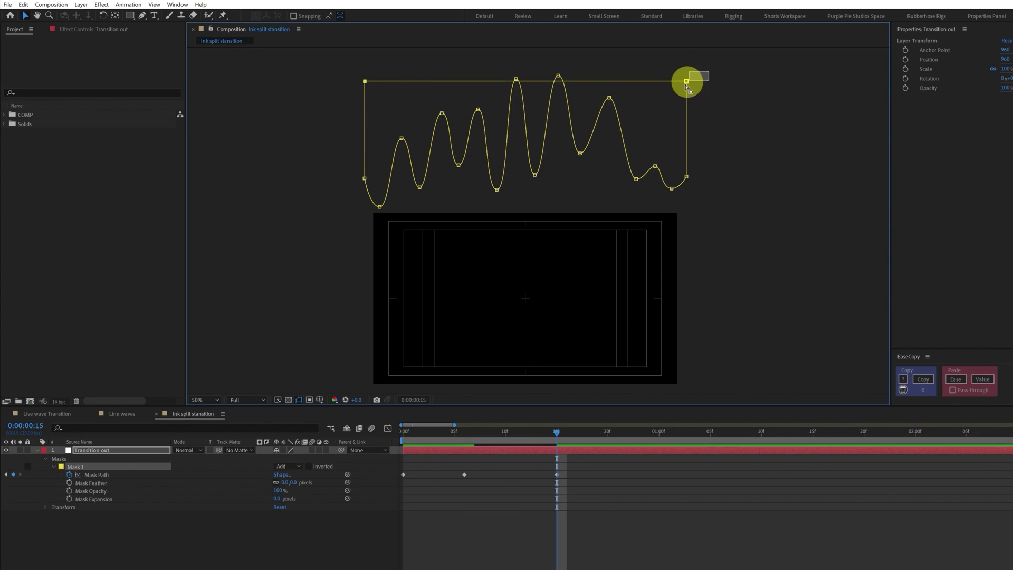
Ease the Mask Path keyframes at frames 0 and 15, set the frame 6 keyframe to Auto Bezier, and preview the motion
{"action": "left_click_drag", "start_coordinate": [576, 462], "coordinate": [356, 512]}
{"action": "left_click", "coordinate": [508, 568]}
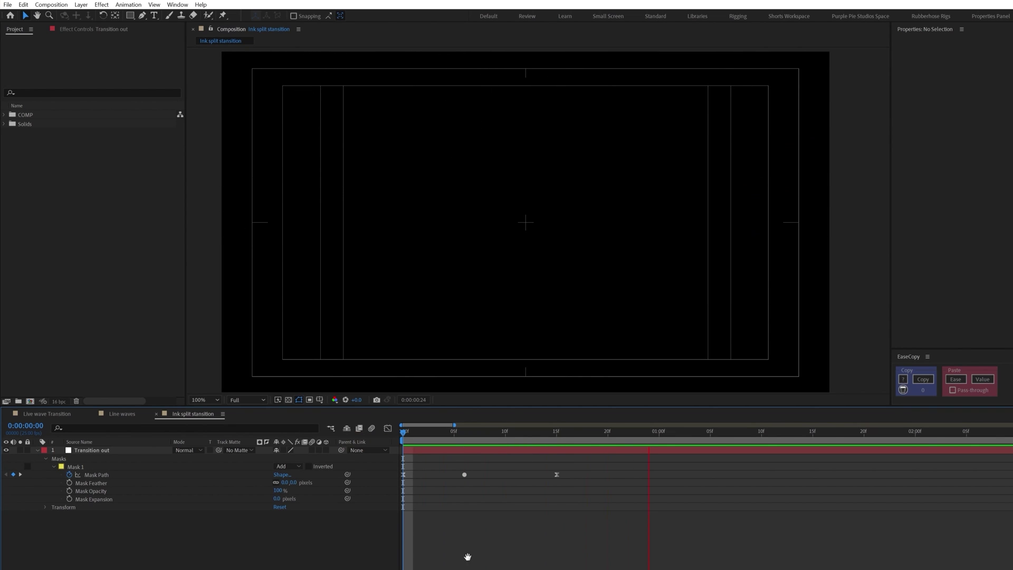
{"action": "key", "text": "space"}
Duplicate the Transition out layer, set the copy's rotation to 180°, and preview the split from the start
{"action": "left_click", "coordinate": [102, 452]}
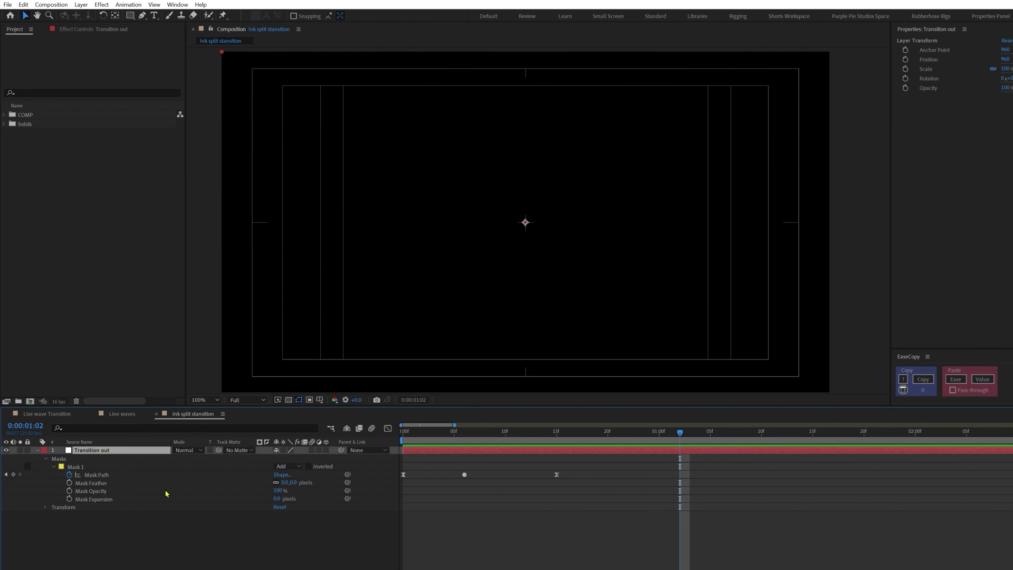
{"action": "key", "text": "ctrl+d"}
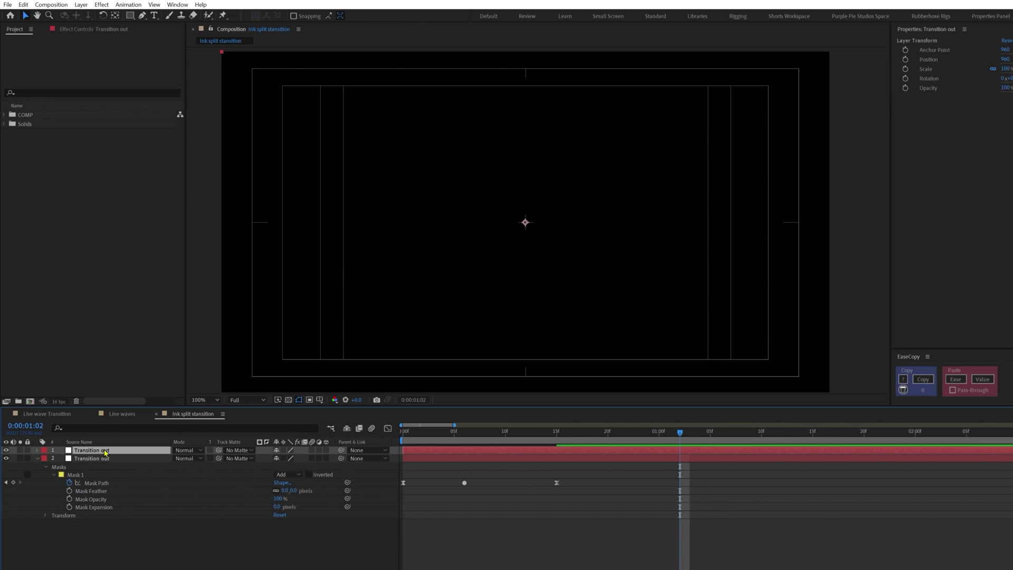
{"action": "key", "text": "r"}
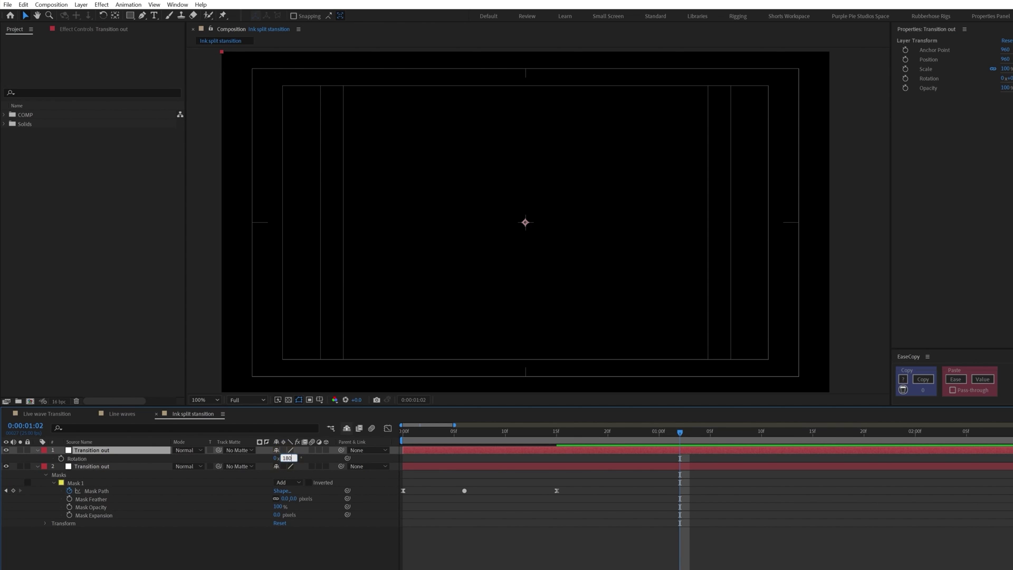
{"action": "key", "text": "Return"}
{"action": "key", "text": "F2"}
{"action": "key", "text": "Home"}
{"action": "key", "text": "space"}
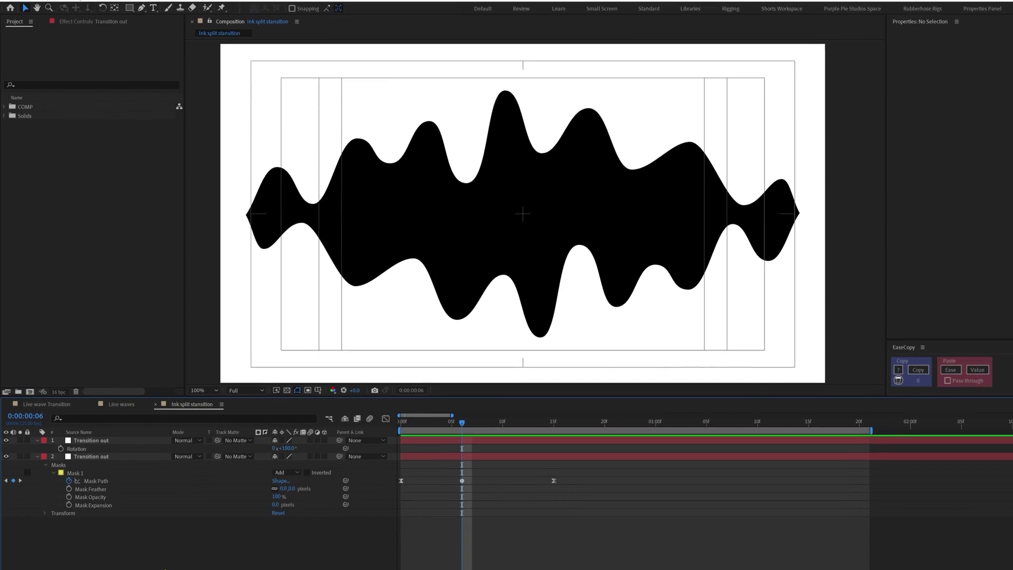
Create a white 1920 × 1080 px solid named Droplets
{"action": "right_click", "coordinate": [159, 495]}
{"action": "mouse_move", "coordinate": [211, 379]}
{"action": "left_click", "coordinate": [288, 406]}
{"action": "type", "text": "D"}
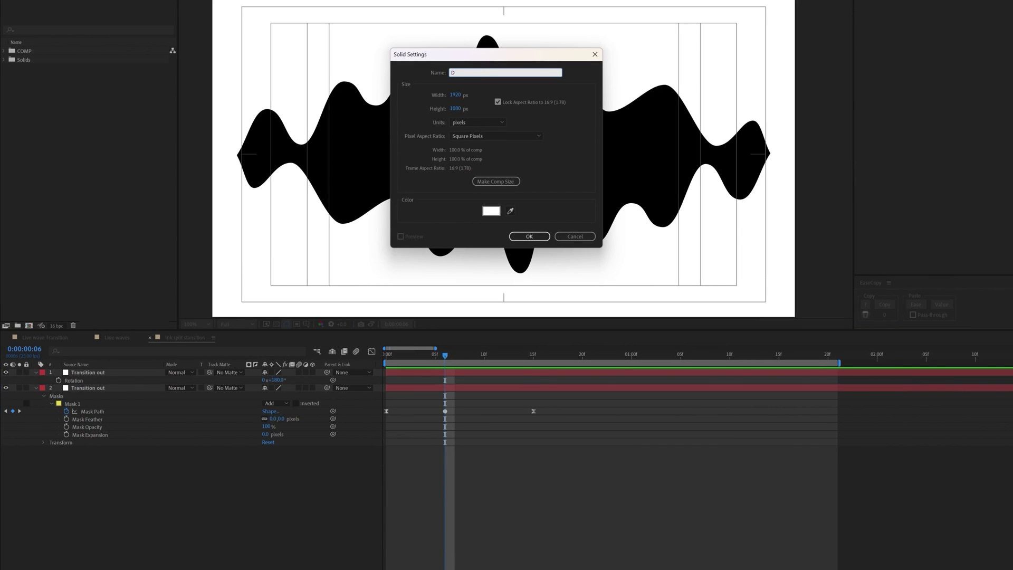
{"action": "type", "text": "roplets"}
{"action": "key", "text": "Return"}
Draw nine small, tall elliptical masks on the Droplets solid, scattered inside the black gap beneath its upper wavy edge
{"action": "left_click_drag", "start_coordinate": [441, 132], "coordinate": [452, 161]}
{"action": "left_click_drag", "start_coordinate": [308, 147], "coordinate": [310, 160]}
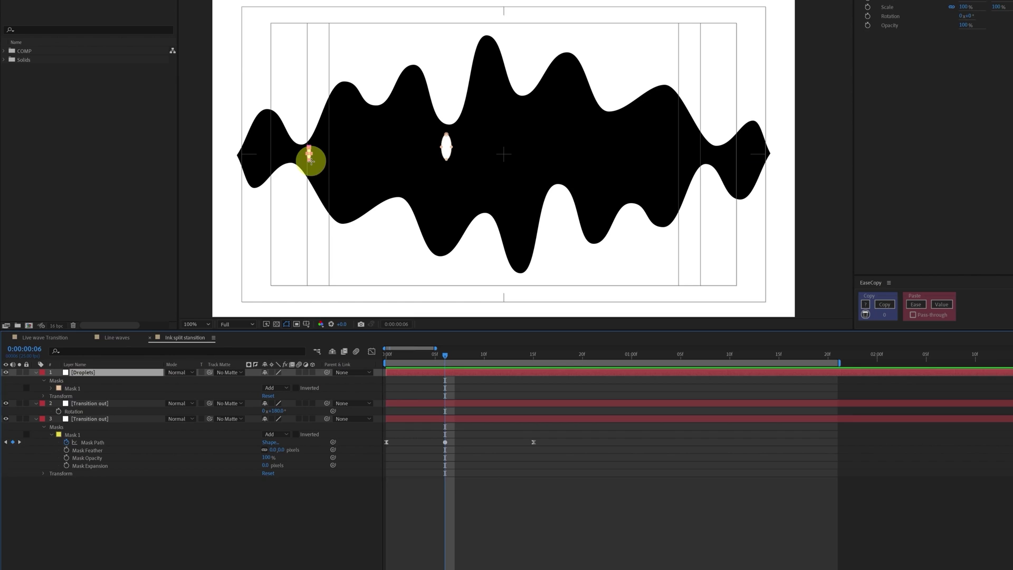
{"action": "left_click_drag", "start_coordinate": [383, 111], "coordinate": [391, 136]}
{"action": "left_click_drag", "start_coordinate": [558, 67], "coordinate": [566, 89]}
{"action": "left_click_drag", "start_coordinate": [697, 135], "coordinate": [704, 154]}
{"action": "left_click_drag", "start_coordinate": [757, 138], "coordinate": [764, 158]}
{"action": "left_click_drag", "start_coordinate": [513, 98], "coordinate": [519, 118]}
{"action": "left_click_drag", "start_coordinate": [530, 128], "coordinate": [536, 146]}
{"action": "left_click_drag", "start_coordinate": [248, 141], "coordinate": [254, 158]}
Add Mask Path keyframes to all nine Droplets masks at frame 6 and frame 0
{"action": "left_click", "coordinate": [67, 396]}
{"action": "left_click", "coordinate": [75, 427], "text": "shift"}
{"action": "left_click", "coordinate": [66, 435]}
{"action": "key", "text": "Home"}
{"action": "left_click", "coordinate": [12, 512]}
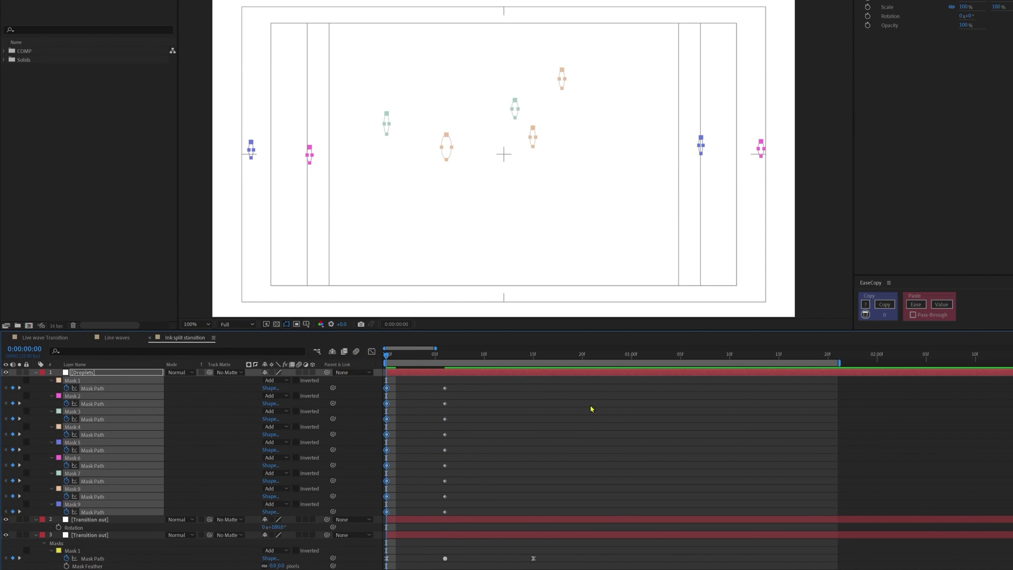
Add Mask Path keyframes to all Droplets masks at frame 15, moving the masks together above the composition and spreading them vertically
{"action": "key", "text": "k"}
{"action": "key", "text": "k"}
{"action": "key", "text": "ctrl+v"}
{"action": "scroll", "coordinate": [595, 165], "scroll_direction": "down", "scroll_amount": 1}
{"action": "left_click", "coordinate": [106, 534]}
{"action": "left_click_drag", "start_coordinate": [549, 382], "coordinate": [522, 515]}
{"action": "double_click", "coordinate": [524, 145]}
{"action": "left_click_drag", "start_coordinate": [524, 144], "coordinate": [524, 54]}
{"action": "left_click_drag", "start_coordinate": [511, 71], "coordinate": [508, 94]}
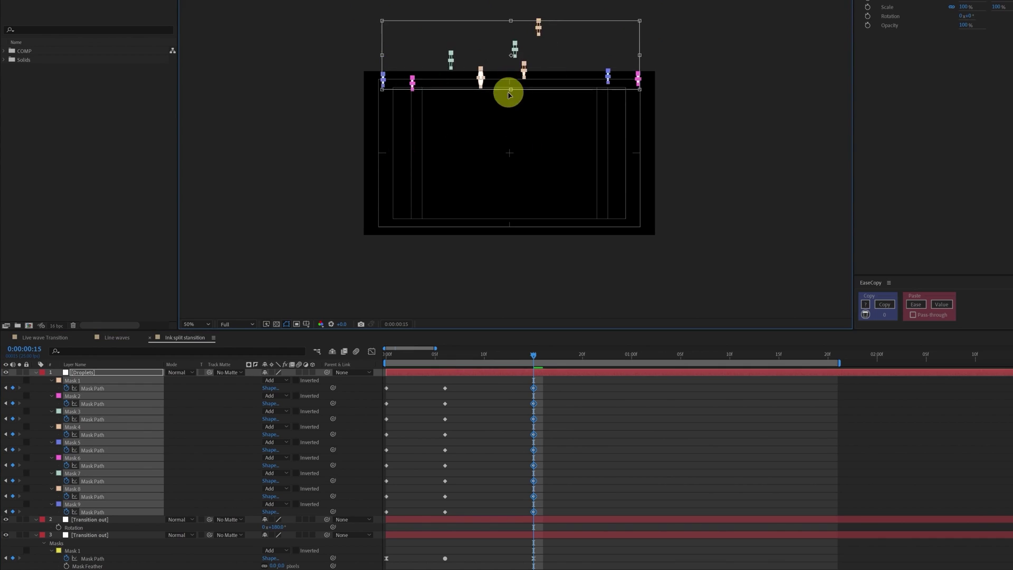
{"action": "left_click_drag", "start_coordinate": [511, 76], "coordinate": [510, 20]}
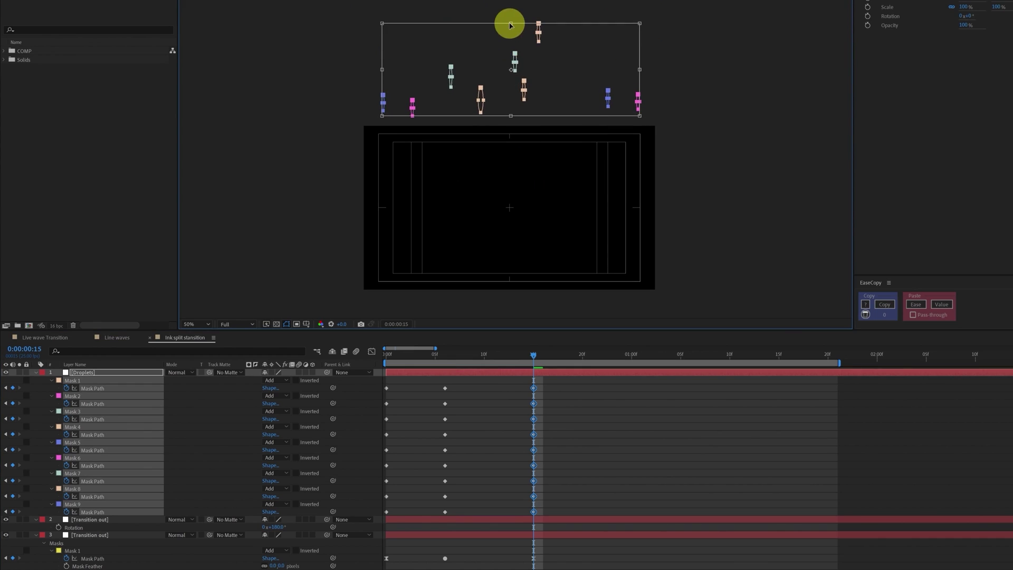
Offset individual droplet masks up or down at frame 15 so their heights above the composition vary
{"action": "left_click", "coordinate": [88, 389]}
{"action": "left_click", "coordinate": [412, 99]}
{"action": "left_click", "coordinate": [384, 113]}
{"action": "left_click", "coordinate": [451, 79]}
{"action": "left_click", "coordinate": [480, 87]}
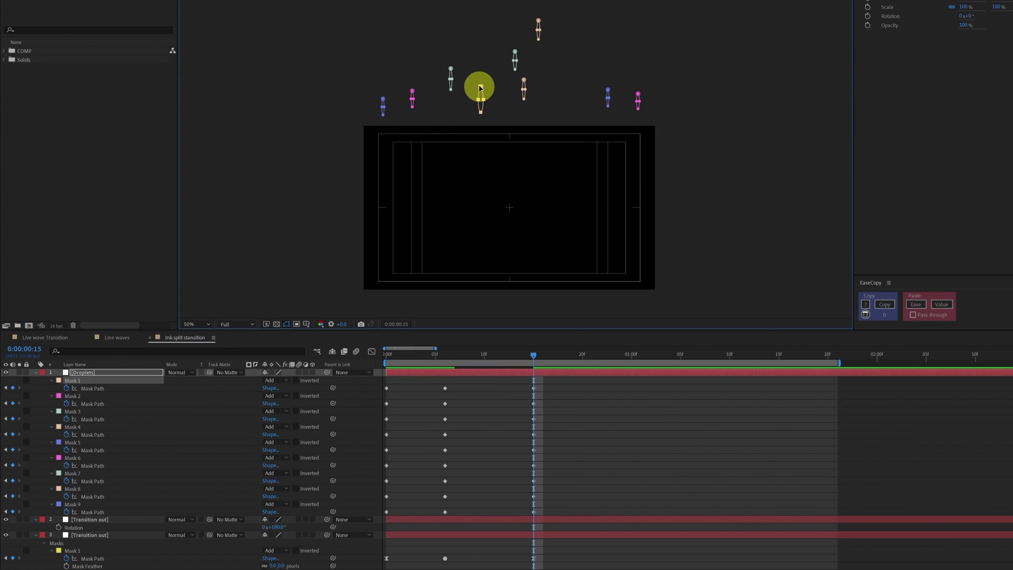
{"action": "left_click_drag", "start_coordinate": [479, 87], "coordinate": [479, 79]}
{"action": "left_click_drag", "start_coordinate": [486, 26], "coordinate": [525, 72]}
{"action": "left_click_drag", "start_coordinate": [515, 52], "coordinate": [515, 44]}
{"action": "left_click", "coordinate": [524, 89]}
{"action": "left_click_drag", "start_coordinate": [524, 80], "coordinate": [524, 90]}
{"action": "left_click", "coordinate": [537, 21]}
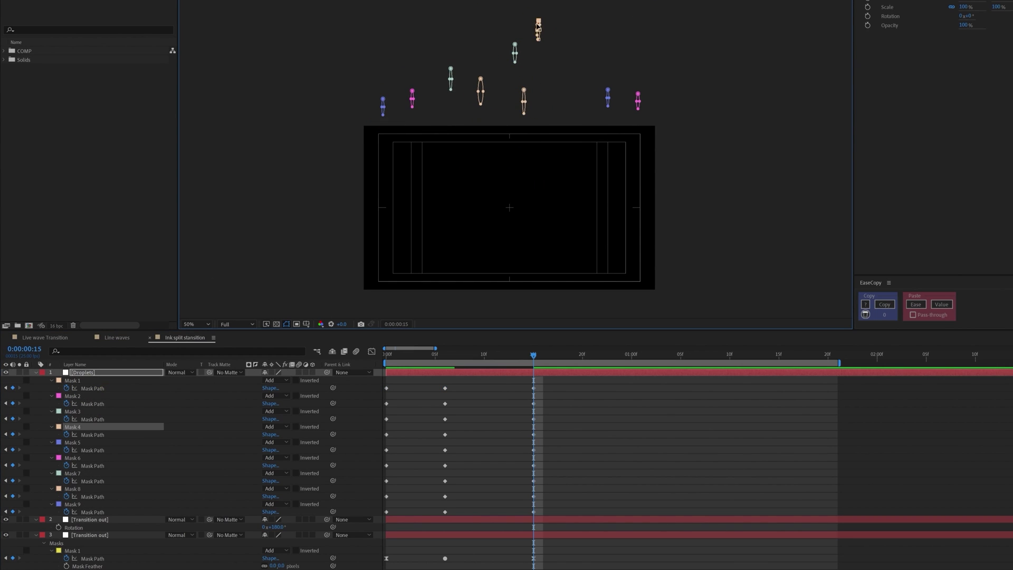
{"action": "left_click_drag", "start_coordinate": [539, 26], "coordinate": [538, 13]}
{"action": "left_click", "coordinate": [608, 96]}
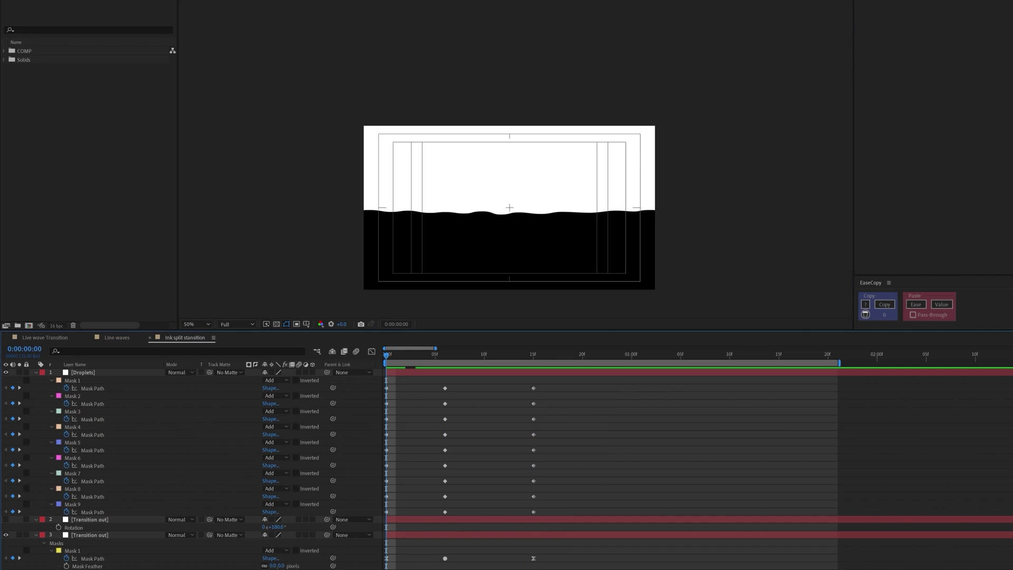
Copy the easing of Transition out's Mask Path keyframes with EaseCopy, paste it onto all Droplets Mask Path keyframes, and preview
{"action": "left_click_drag", "start_coordinate": [542, 560], "coordinate": [381, 563]}
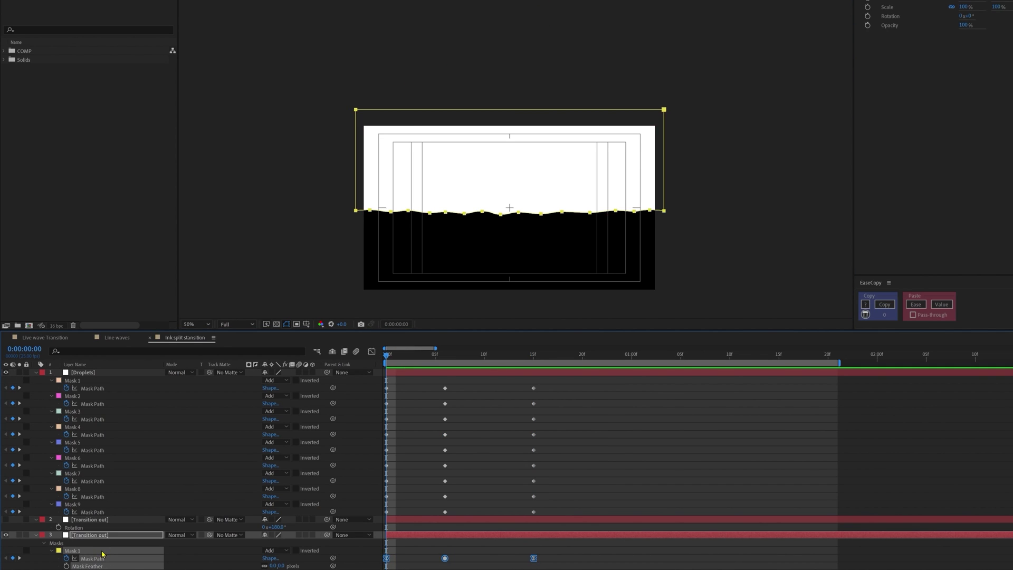
{"action": "left_click", "coordinate": [886, 308]}
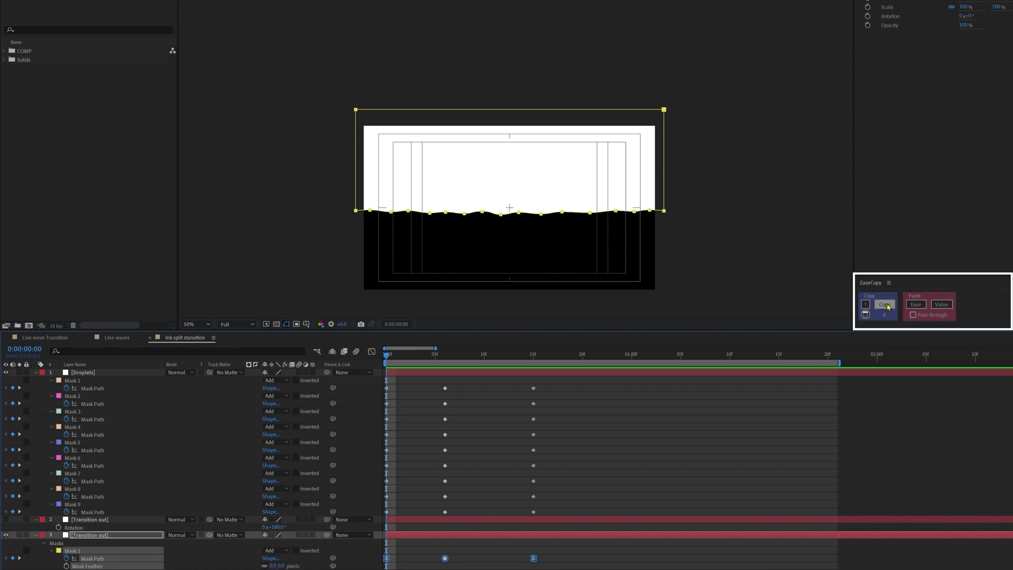
{"action": "left_click_drag", "start_coordinate": [584, 393], "coordinate": [355, 515]}
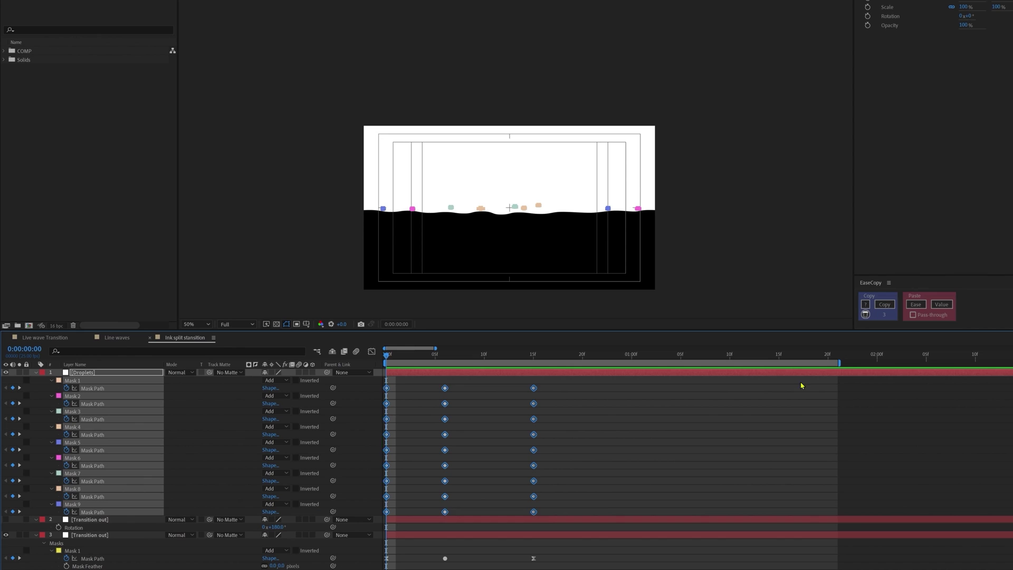
{"action": "left_click", "coordinate": [917, 304]}
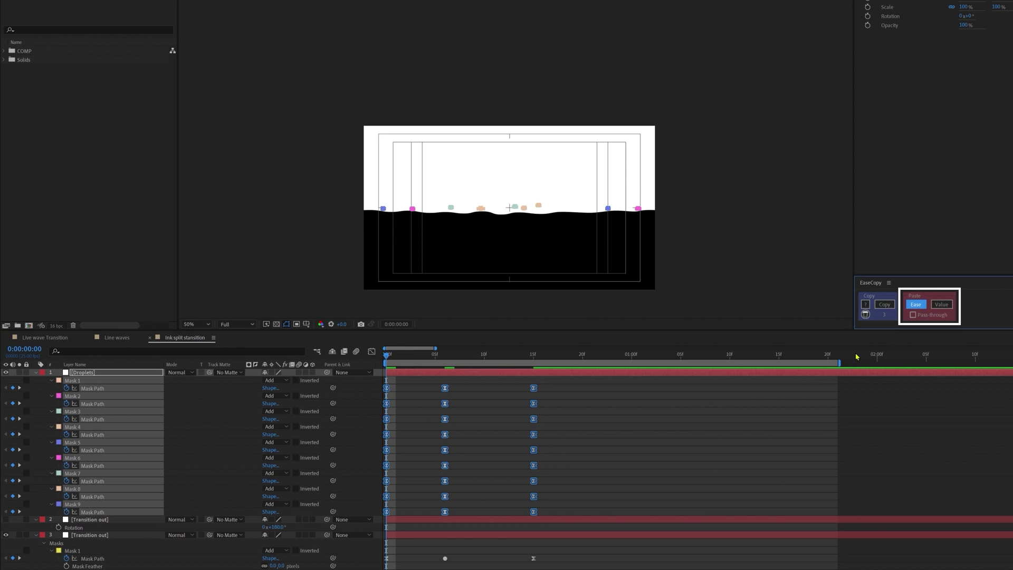
{"action": "left_click", "coordinate": [654, 439]}
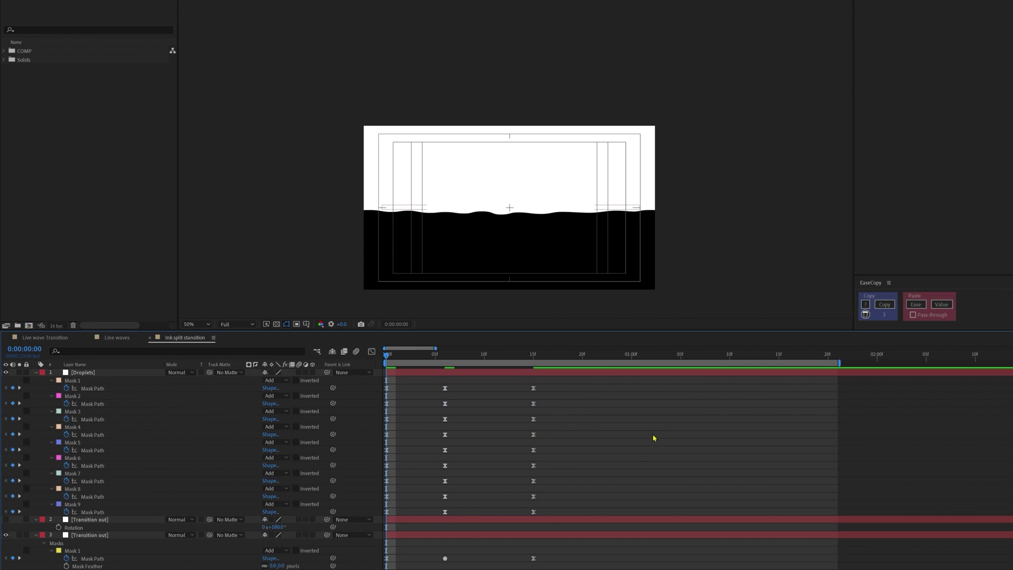
{"action": "key", "text": "space"}
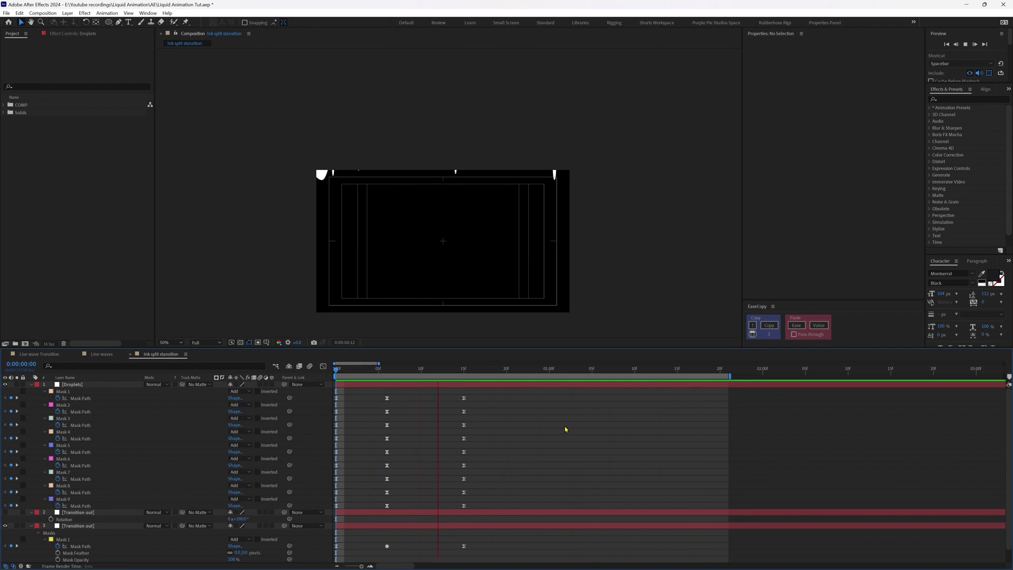
{"action": "key", "text": "space"}
At frame 6, duplicate the Droplets layer, rotate the copy to 180°, and shift it down and left into the lower half
{"action": "left_click", "coordinate": [389, 369]}
{"action": "left_click", "coordinate": [396, 386]}
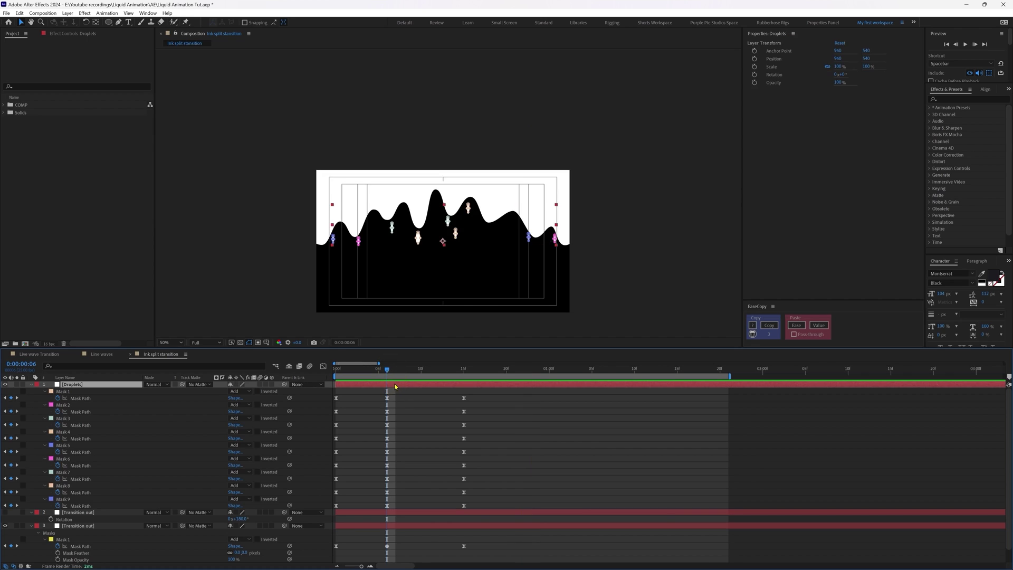
{"action": "key", "text": "ctrl+d"}
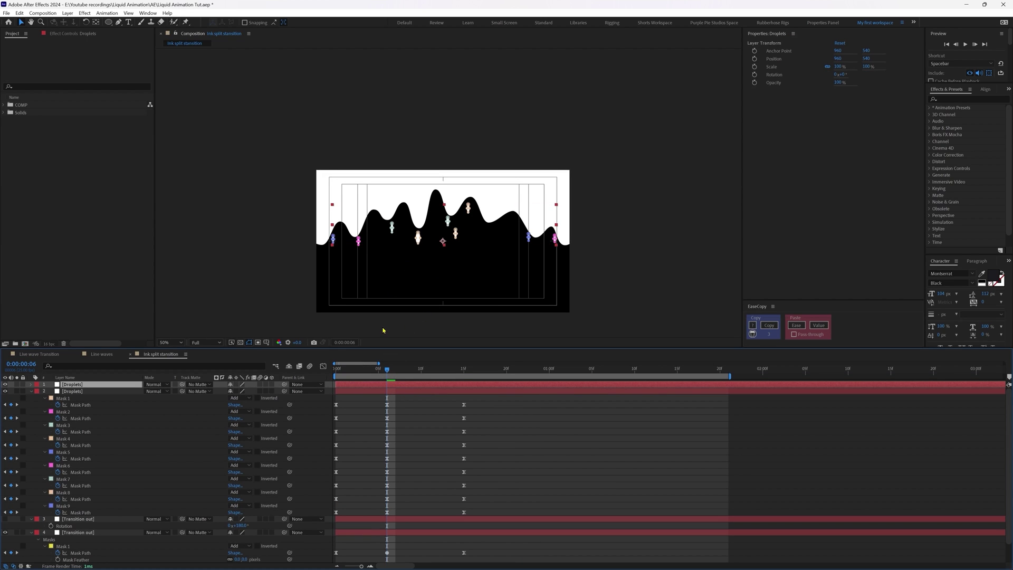
{"action": "key", "text": "r"}
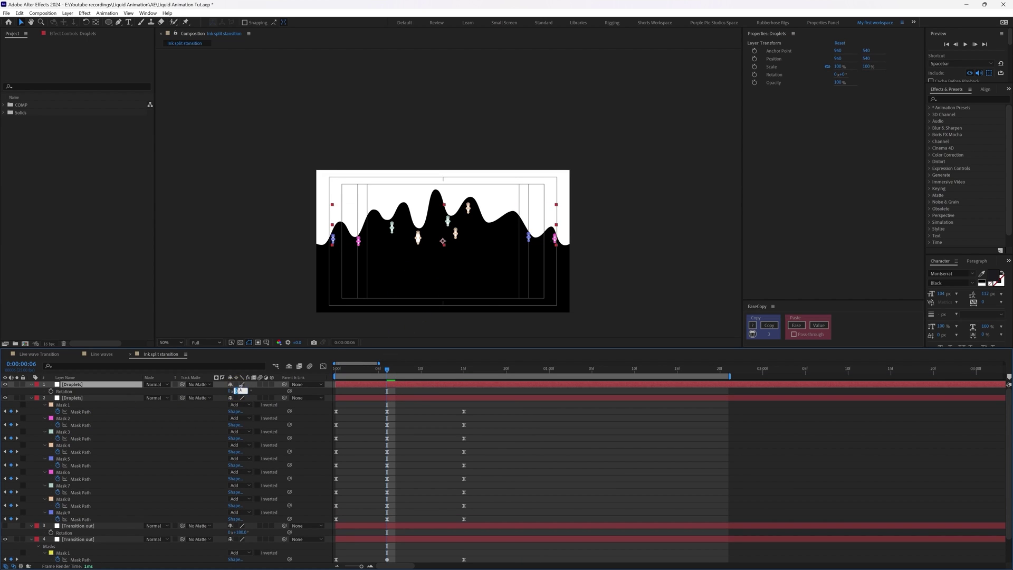
{"action": "key", "text": "Return"}
{"action": "left_click_drag", "start_coordinate": [473, 239], "coordinate": [448, 268]}
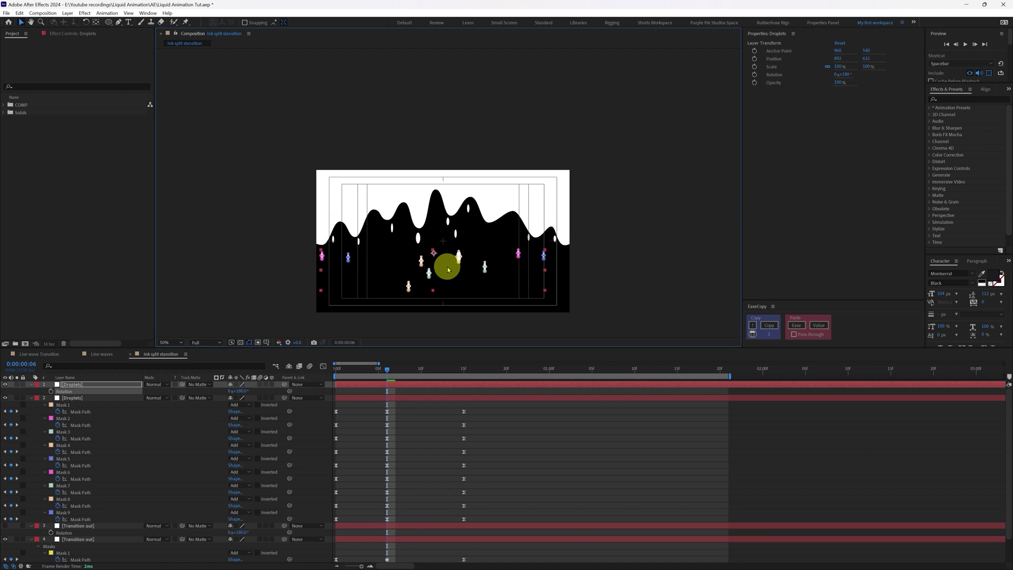
Make the rotated Transition out layer visible again and preview the complete split from the start
{"action": "left_click", "coordinate": [4, 526]}
{"action": "left_click", "coordinate": [360, 432]}
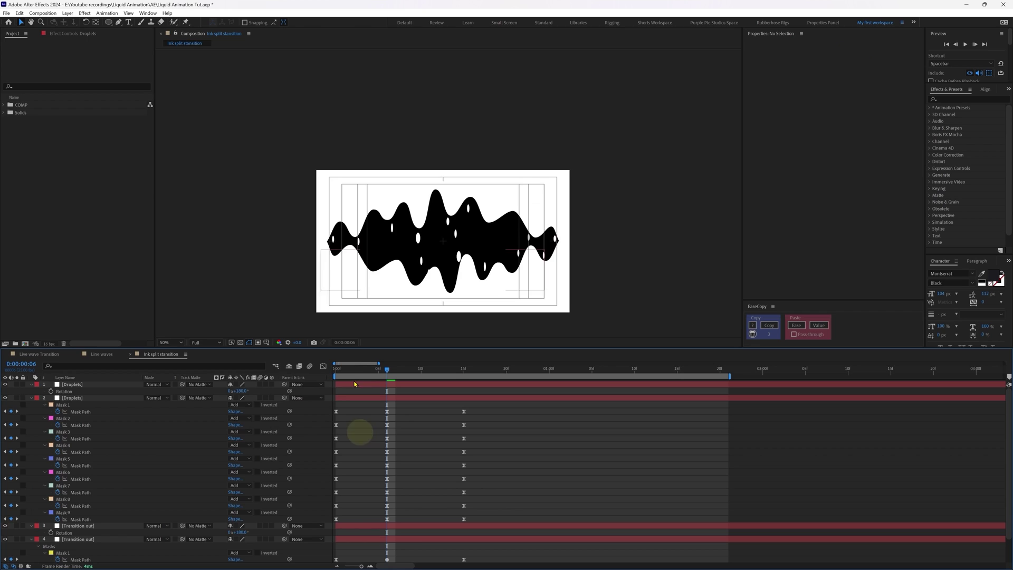
{"action": "left_click_drag", "start_coordinate": [351, 373], "coordinate": [307, 378]}
{"action": "key", "text": "space"}
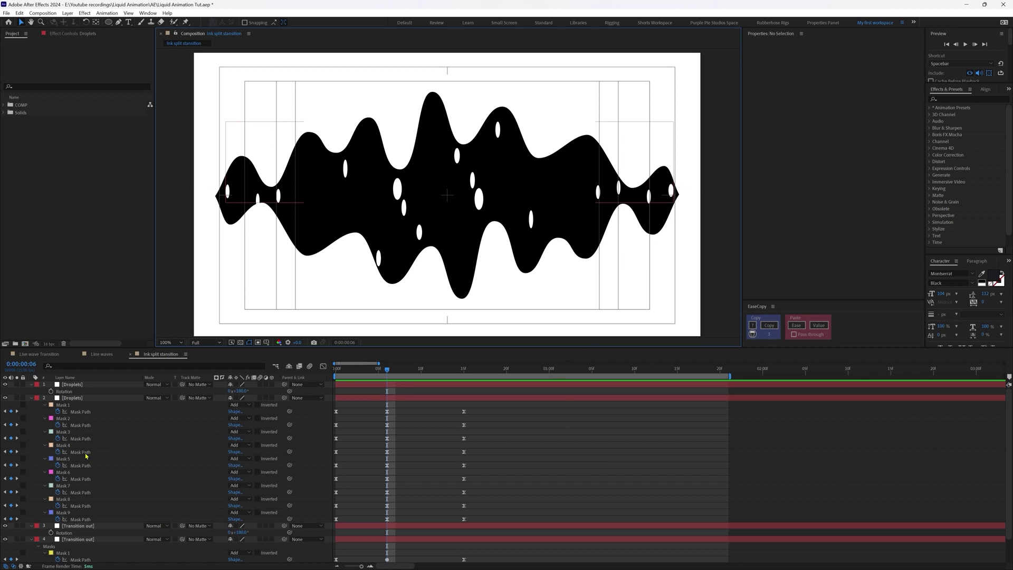
Copy Adjustment Layer 1 from the Live wave Transition composition and paste it above all layers in the ink split transition composition
{"action": "left_click", "coordinate": [30, 398]}
{"action": "left_click", "coordinate": [97, 355]}
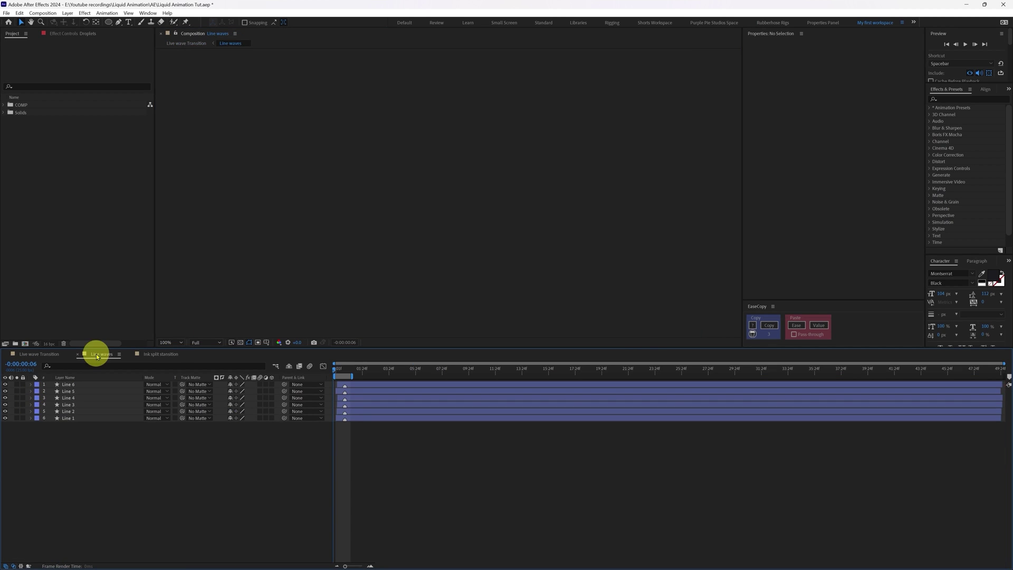
{"action": "left_click", "coordinate": [50, 354]}
{"action": "left_click", "coordinate": [73, 384]}
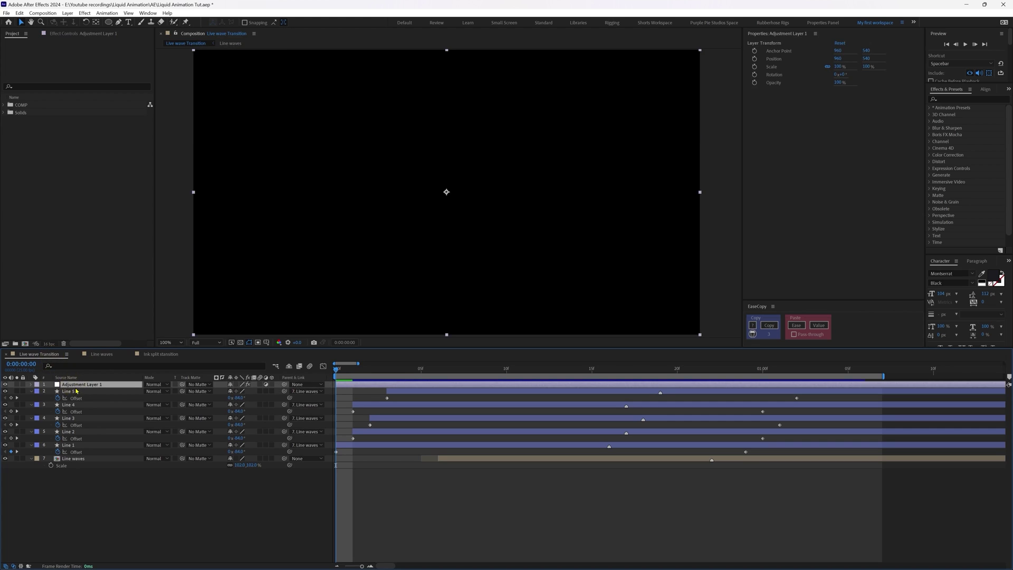
{"action": "left_click", "coordinate": [71, 34]}
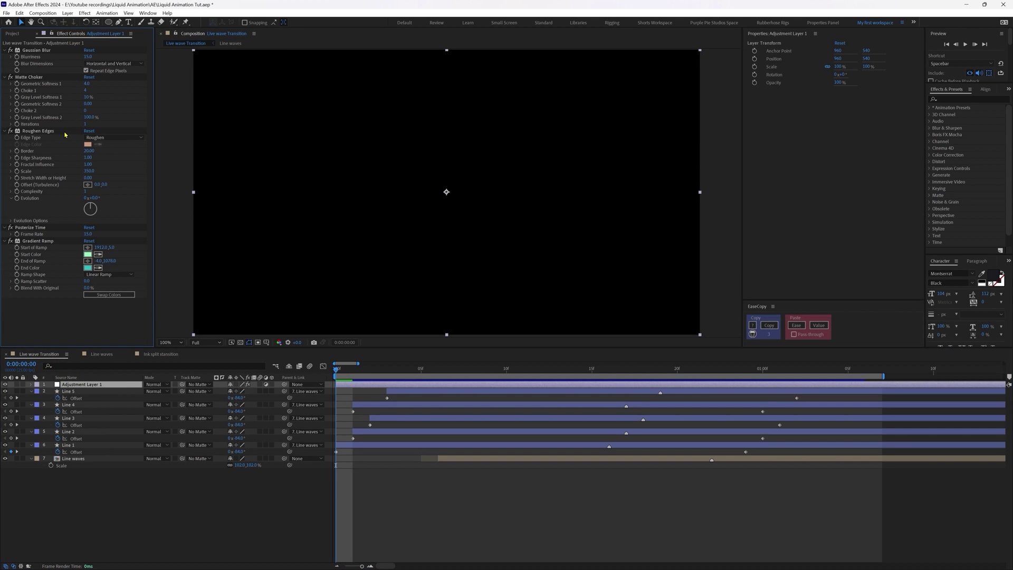
{"action": "left_click", "coordinate": [170, 356]}
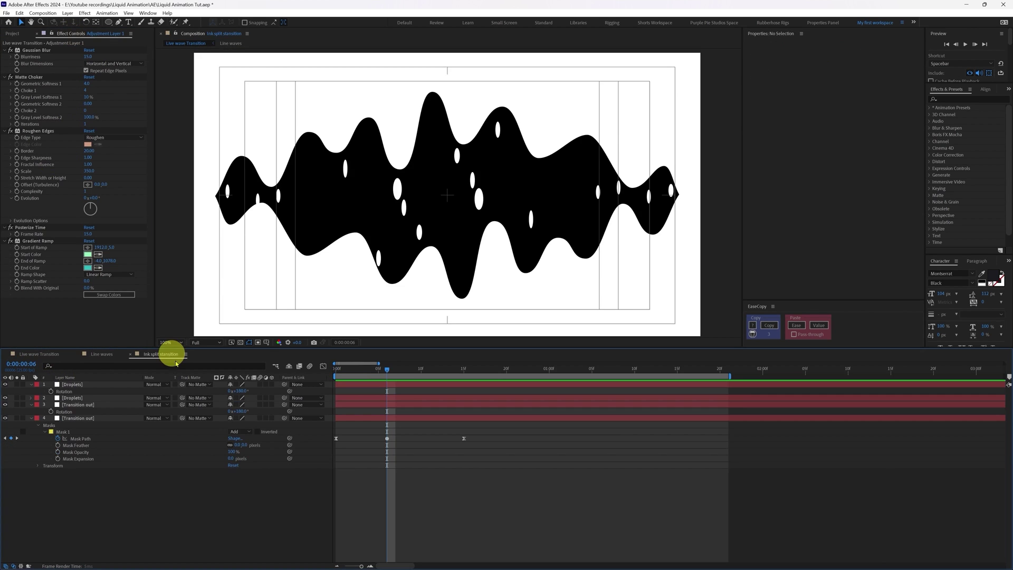
{"action": "key", "text": "ctrl+v"}
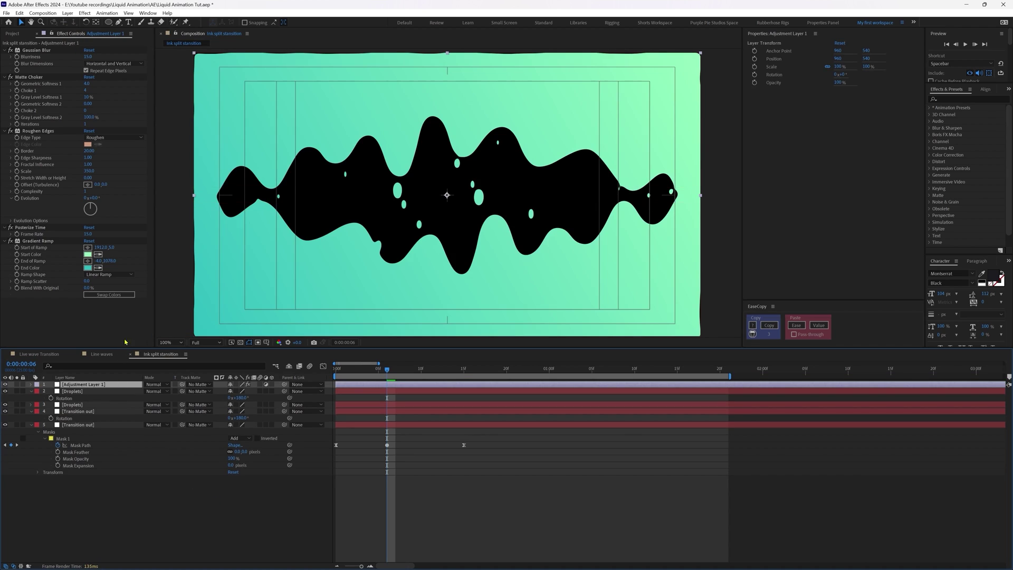
Turn off the Gradient Ramp effect on the pasted adjustment layer and preview the ink split transition
{"action": "left_click", "coordinate": [11, 241]}
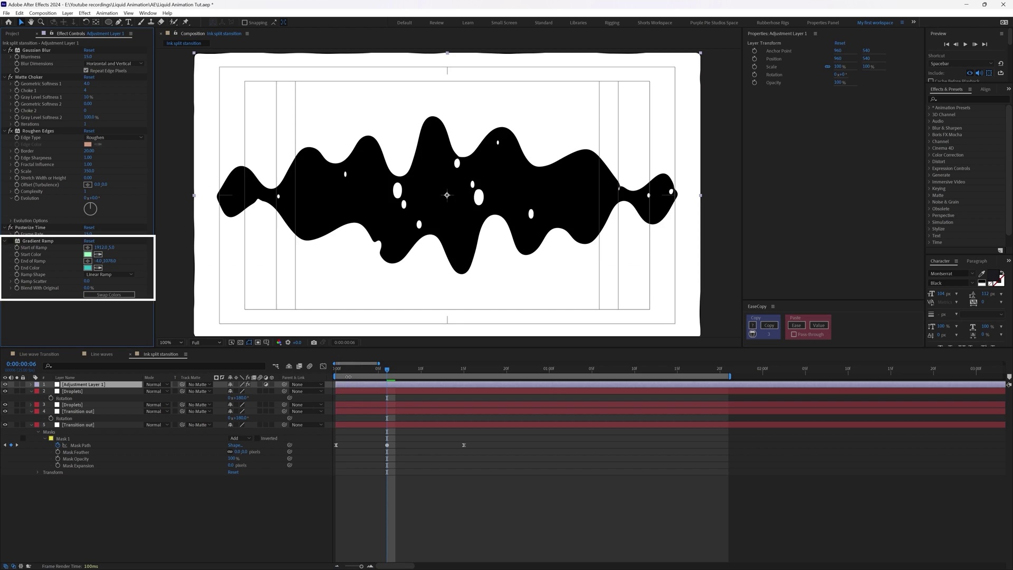
{"action": "left_click", "coordinate": [407, 513]}
{"action": "key", "text": "space"}
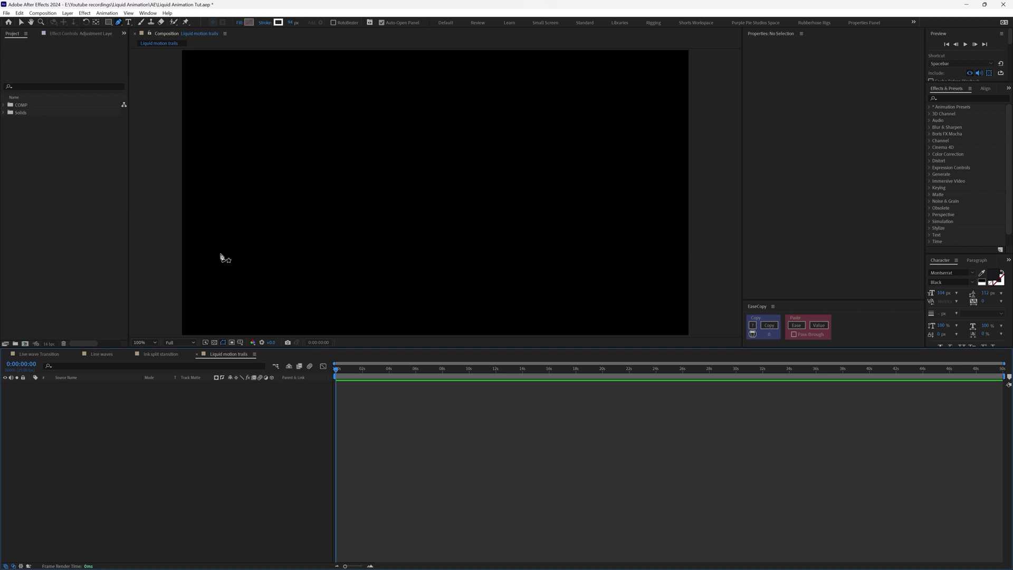
In the Liquid motion trails composition, draw an open S-shaped wave path with the Pen tool and refine its curve handles
{"action": "left_click", "coordinate": [234, 236]}
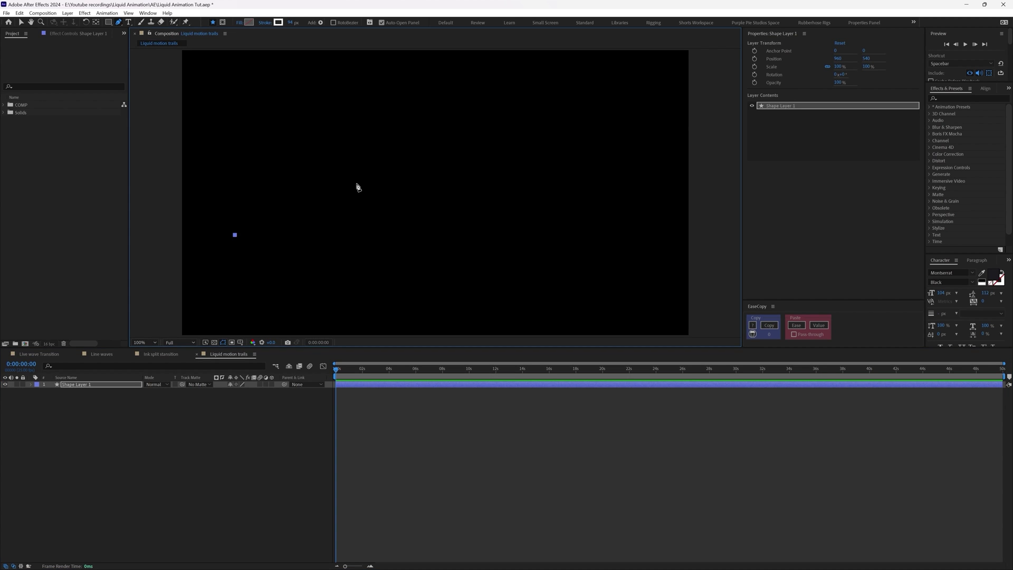
{"action": "left_click_drag", "start_coordinate": [356, 183], "coordinate": [440, 183]}
{"action": "mouse_move", "coordinate": [522, 247]}
{"action": "left_mouse_down"}
{"action": "mouse_move", "coordinate": [626, 232]}
{"action": "mouse_move", "coordinate": [565, 243]}
{"action": "left_mouse_up"}
{"action": "left_click", "coordinate": [614, 205]}
{"action": "left_click_drag", "start_coordinate": [522, 247], "coordinate": [514, 238]}
{"action": "left_click_drag", "start_coordinate": [410, 246], "coordinate": [437, 239]}
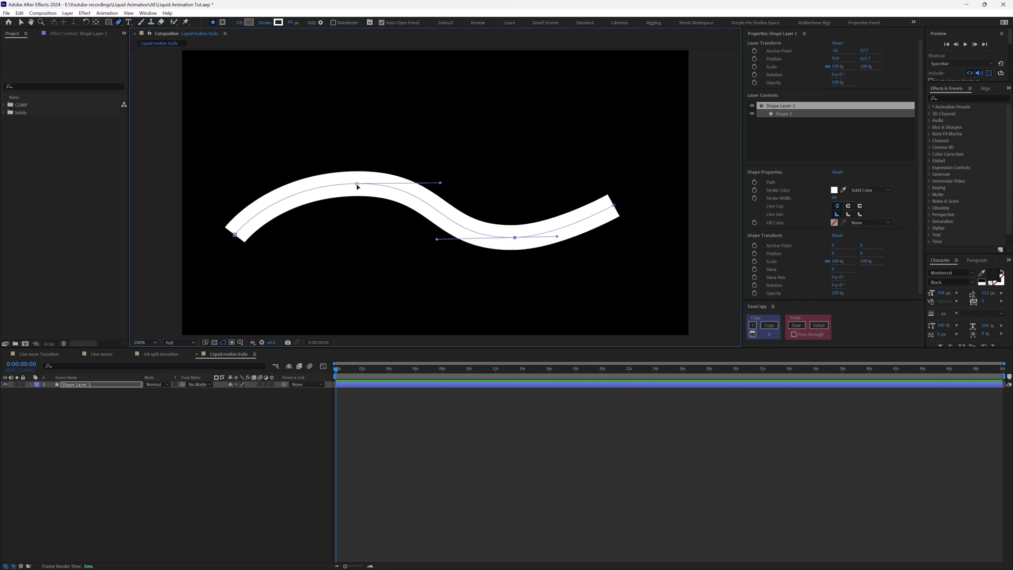
{"action": "left_click", "coordinate": [357, 184]}
{"action": "left_click_drag", "start_coordinate": [273, 184], "coordinate": [267, 168]}
Set the wave's stroke width to 40 px with a round line cap and rename its layer Line 1
{"action": "left_click", "coordinate": [77, 385]}
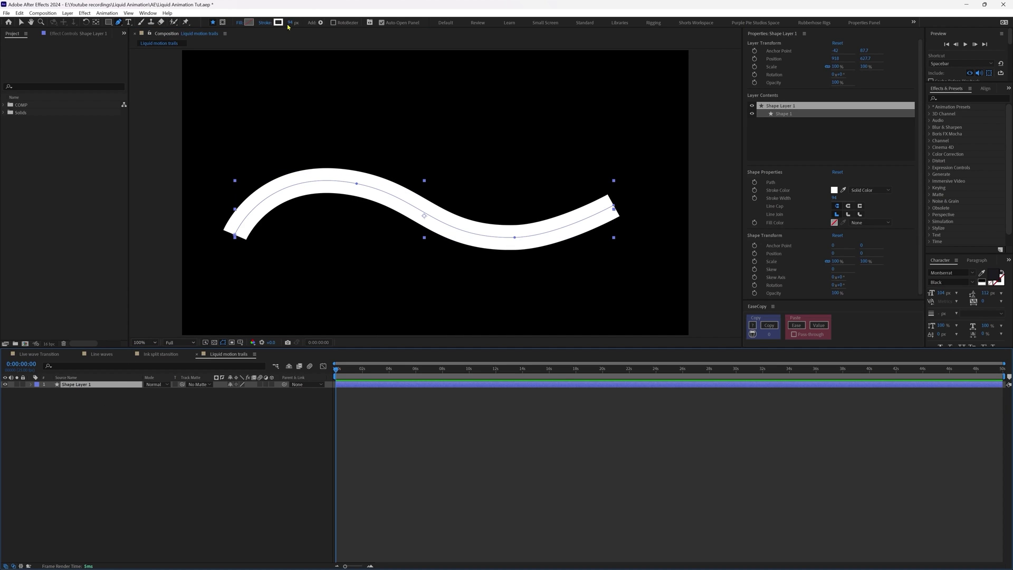
{"action": "left_click", "coordinate": [289, 22]}
{"action": "type", "text": "40"}
{"action": "type", "text": "Line"}
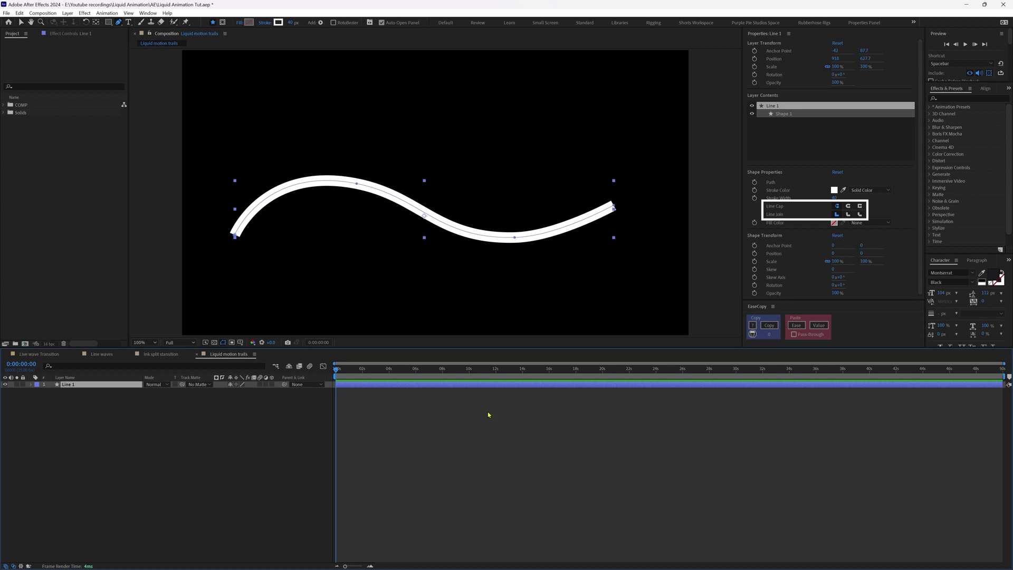
{"action": "left_click", "coordinate": [849, 207]}
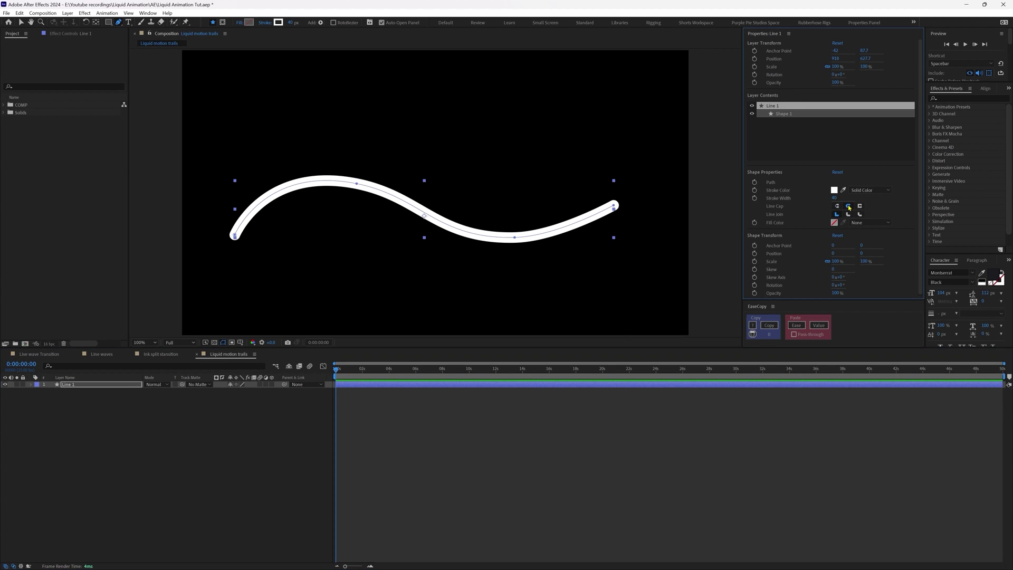
Taper Line 1's stroke by setting its taper Start Length to 100%
{"action": "left_click", "coordinate": [31, 384]}
{"action": "left_click", "coordinate": [51, 412]}
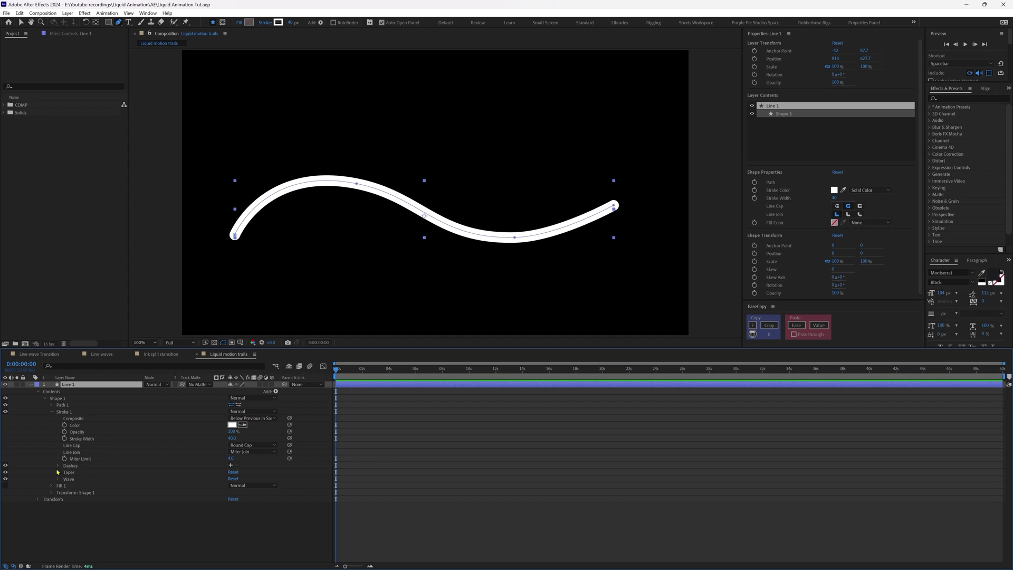
{"action": "left_click", "coordinate": [58, 473]}
{"action": "left_click", "coordinate": [87, 486]}
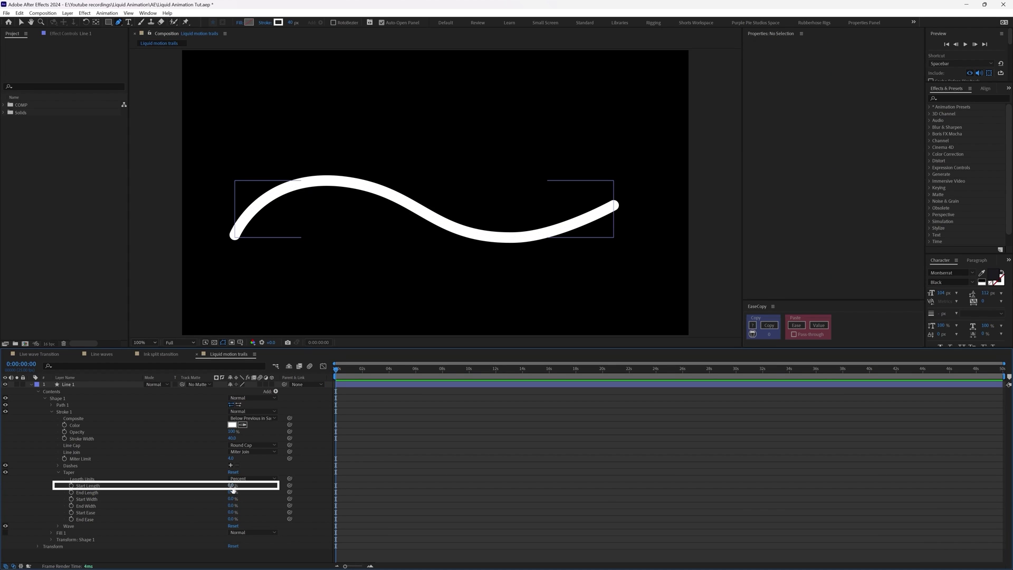
{"action": "left_click_drag", "start_coordinate": [231, 485], "coordinate": [428, 483]}
{"action": "left_click", "coordinate": [428, 483]}
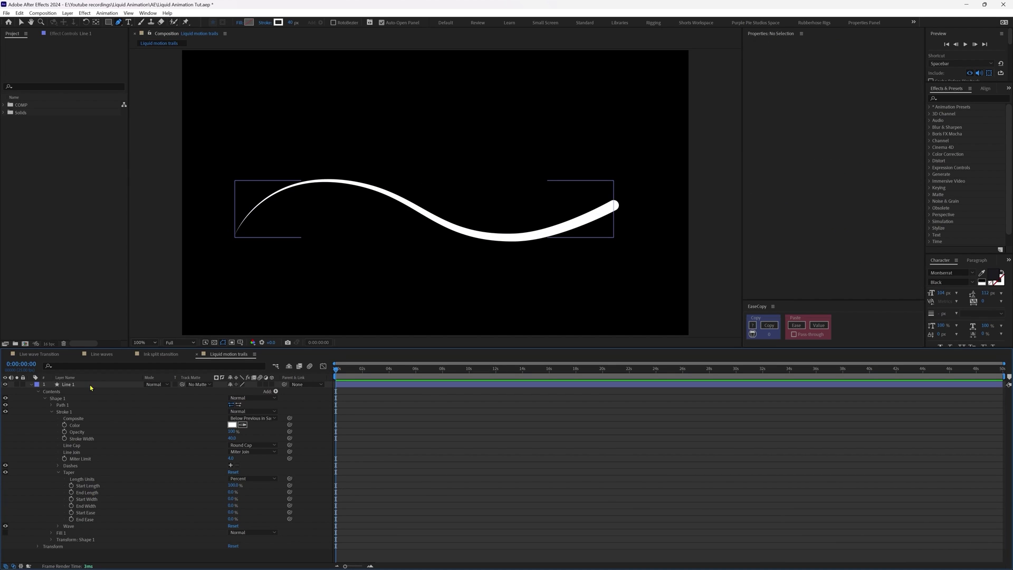
Add Trim Paths to Line 1 and set keyframes for its Start, End and Offset at frame 0
{"action": "left_click", "coordinate": [90, 385]}
{"action": "left_click", "coordinate": [275, 391]}
{"action": "left_click", "coordinate": [211, 523]}
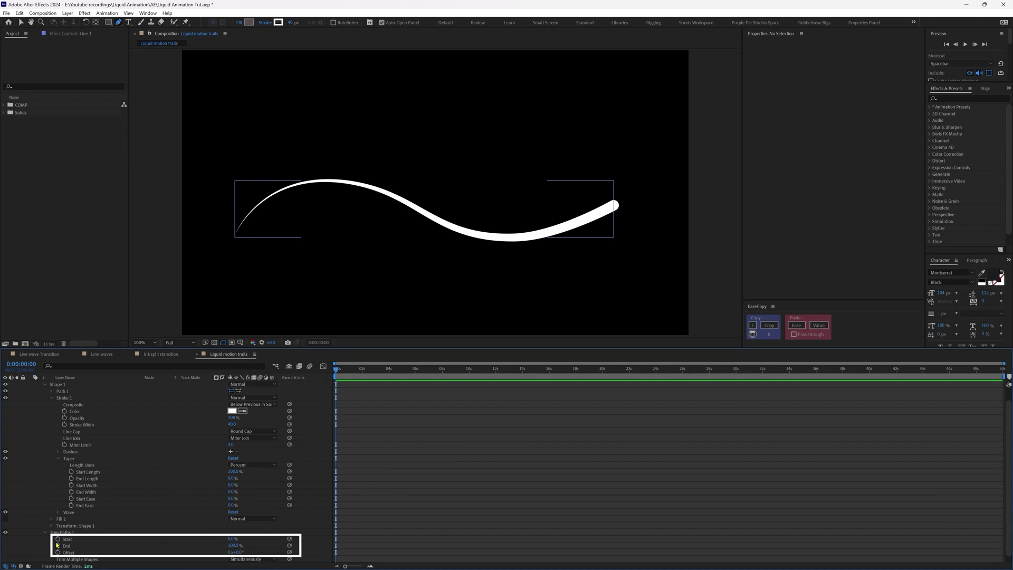
{"action": "left_click", "coordinate": [58, 539]}
{"action": "left_click", "coordinate": [58, 545]}
{"action": "left_click", "coordinate": [57, 553]}
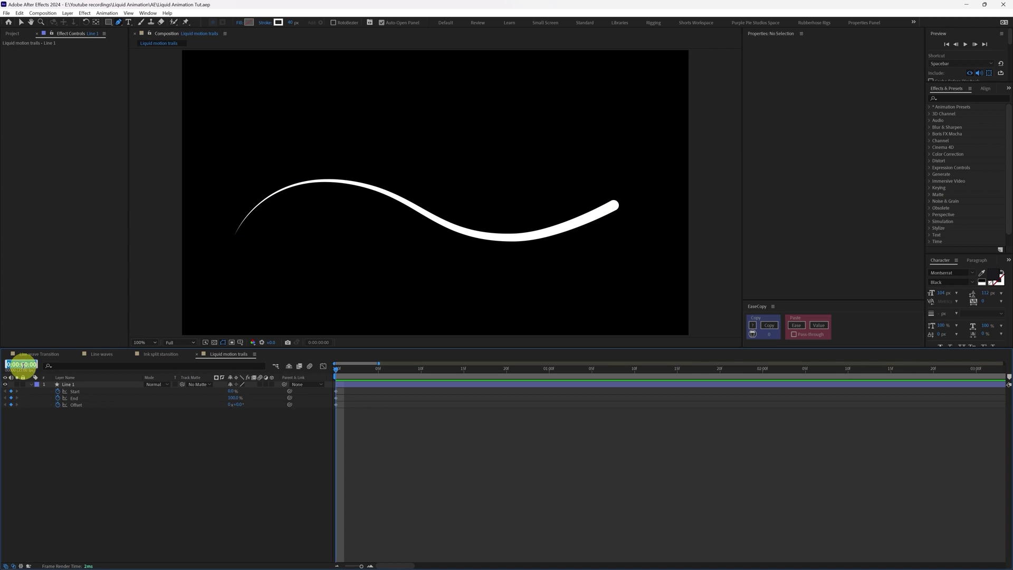
Animate Trim Paths End from 0% at frame 0 to 50% at frame 8, and add a Start keyframe at frame 8
{"action": "type", "text": "8"}
{"action": "key", "text": "Return"}
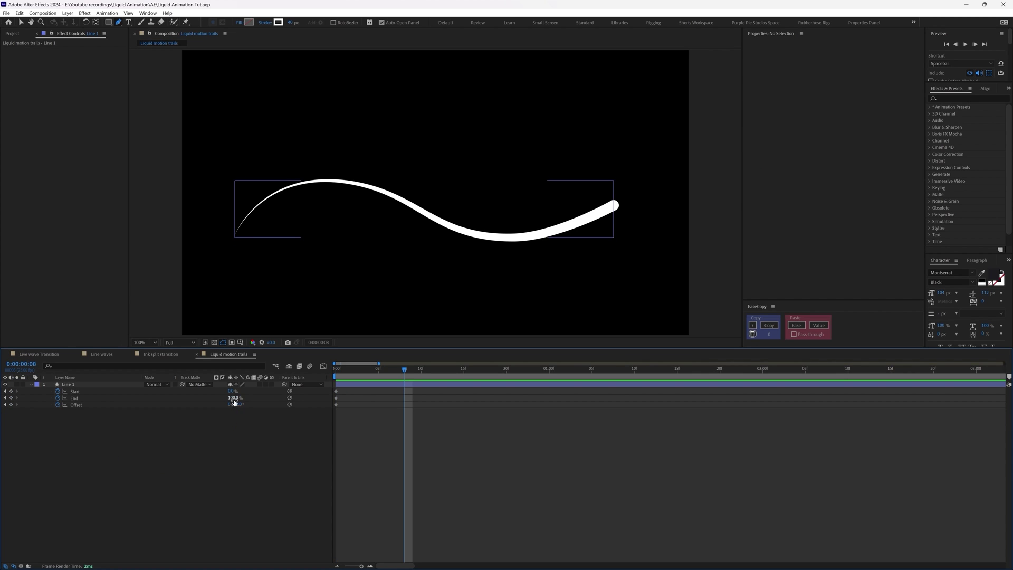
{"action": "key", "text": "Return"}
{"action": "left_click_drag", "start_coordinate": [355, 371], "coordinate": [279, 384]}
{"action": "left_click", "coordinate": [17, 398]}
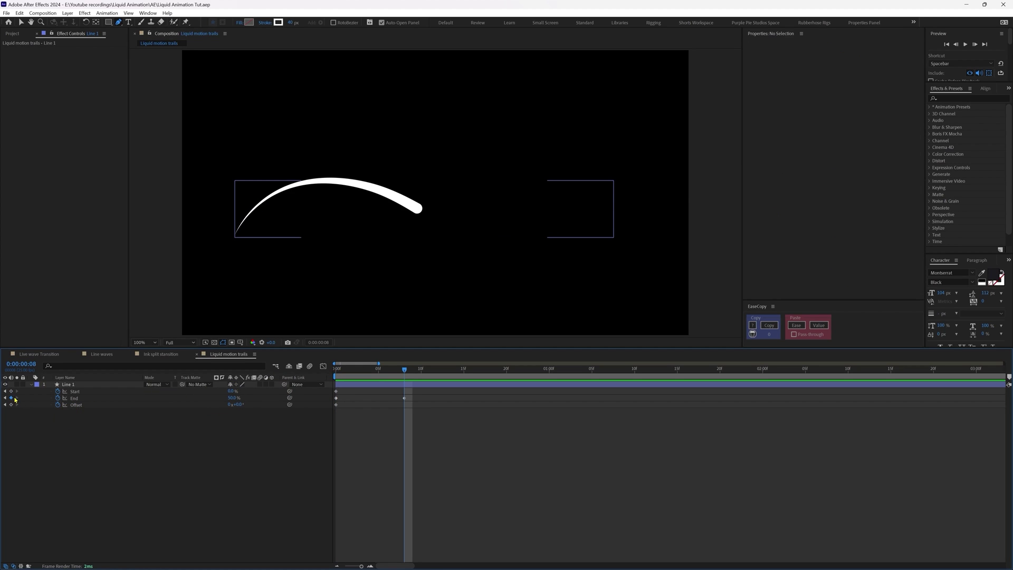
{"action": "left_click", "coordinate": [12, 391]}
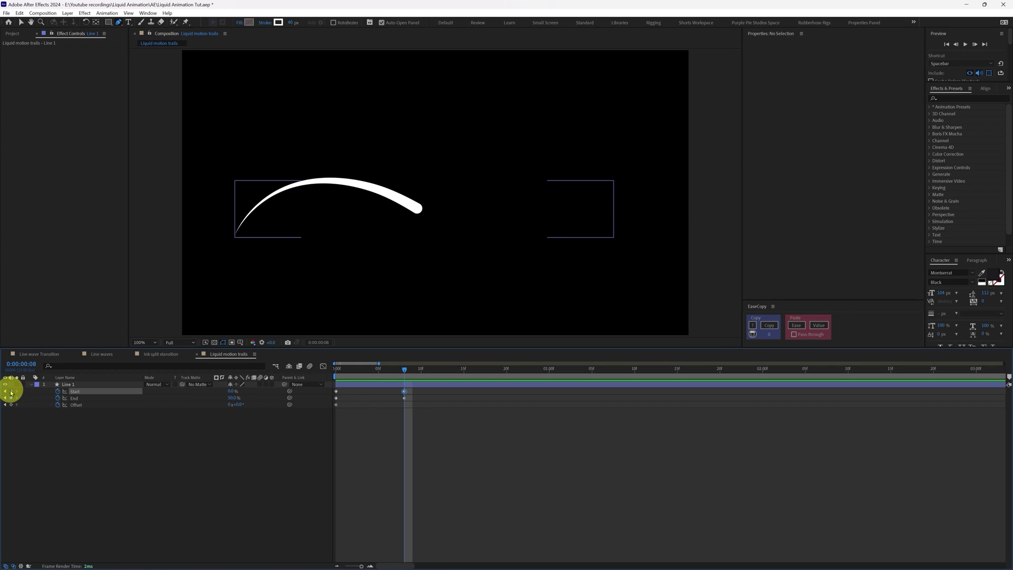
Ten frames further on, at frame 18, set Offset to about 175° and Start to 50%, and add a keyframe for End
{"action": "left_click", "coordinate": [70, 457]}
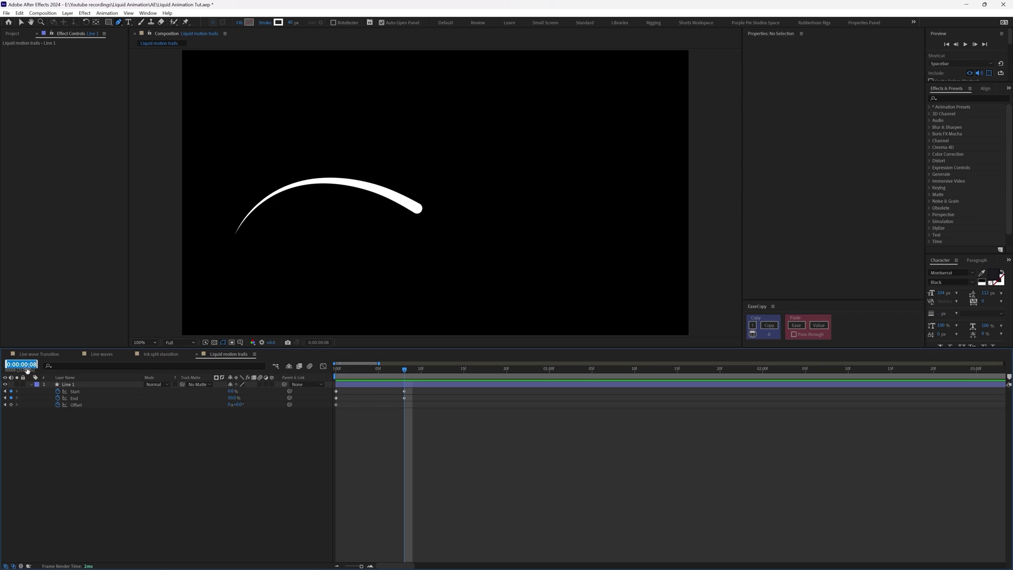
{"action": "type", "text": "+10"}
{"action": "key", "text": "Return"}
{"action": "left_click_drag", "start_coordinate": [236, 404], "coordinate": [320, 419]}
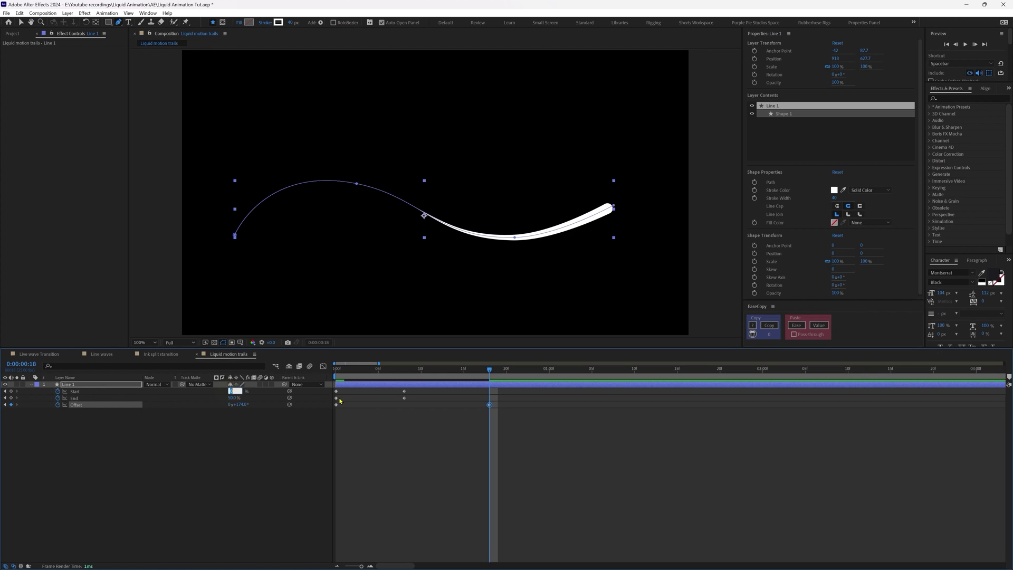
{"action": "key", "text": "Return"}
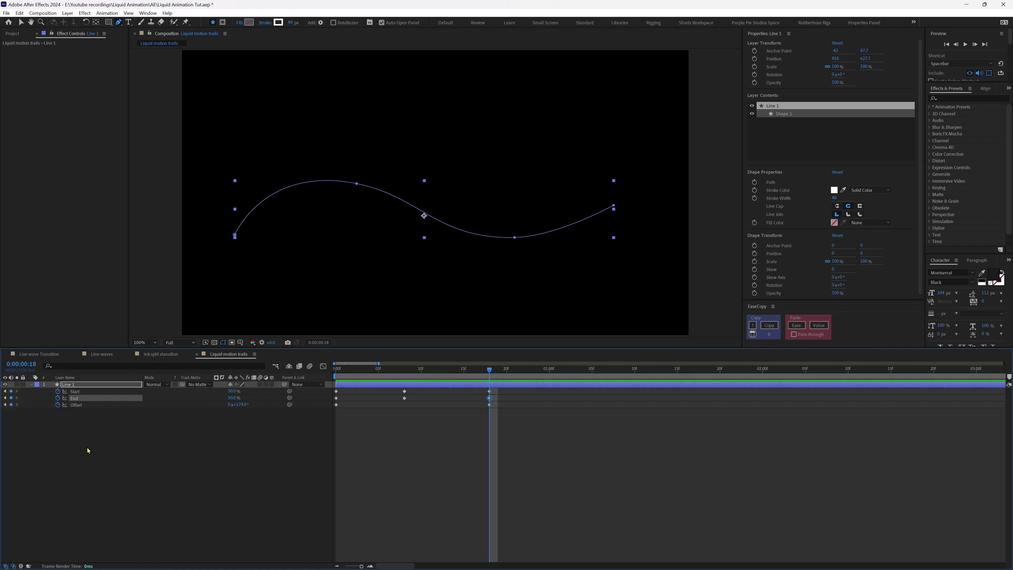
Apply Easy Ease to all Trim Paths keyframes and lengthen both influence handles of the Offset curve in the Graph Editor
{"action": "key", "text": "equal"}
{"action": "left_click_drag", "start_coordinate": [681, 435], "coordinate": [317, 416]}
{"action": "key", "text": "F9"}
{"action": "left_click", "coordinate": [323, 366]}
{"action": "left_click_drag", "start_coordinate": [439, 539], "coordinate": [483, 539]}
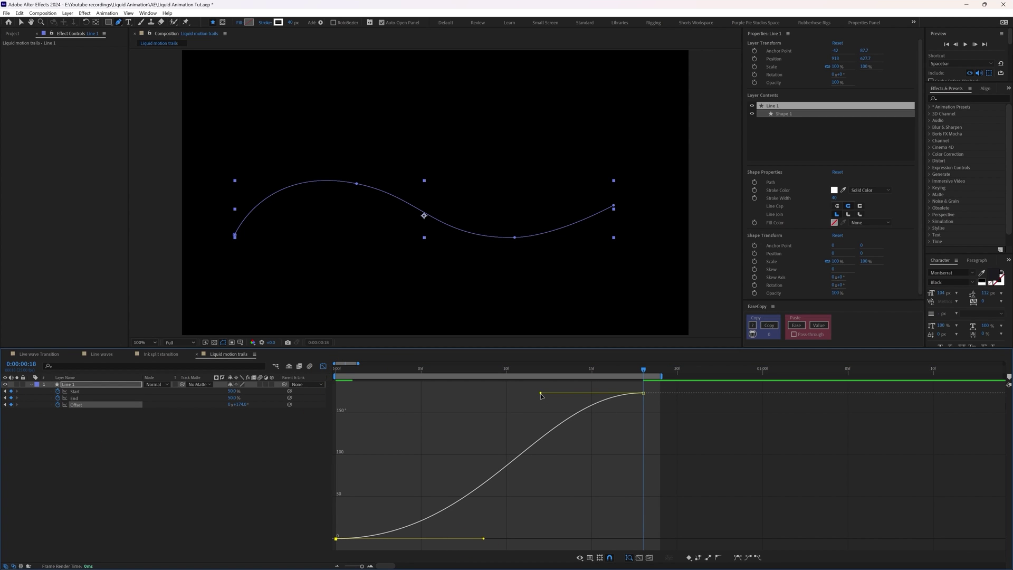
{"action": "left_click_drag", "start_coordinate": [541, 392], "coordinate": [475, 393]}
Reshape the easing handles of the Trim Paths End curve in the Graph Editor
{"action": "left_click", "coordinate": [72, 398]}
{"action": "key", "text": "v"}
{"action": "left_click_drag", "start_coordinate": [384, 521], "coordinate": [312, 541]}
{"action": "left_click_drag", "start_coordinate": [381, 538], "coordinate": [353, 509]}
{"action": "left_click_drag", "start_coordinate": [427, 393], "coordinate": [438, 393]}
Adjust the influence handles of the Start curve between frames 8 and 18, and return to the layer view
{"action": "left_click", "coordinate": [100, 392]}
{"action": "left_click_drag", "start_coordinate": [463, 529], "coordinate": [499, 500]}
{"action": "left_click_drag", "start_coordinate": [585, 392], "coordinate": [545, 394]}
{"action": "left_click_drag", "start_coordinate": [500, 499], "coordinate": [496, 502]}
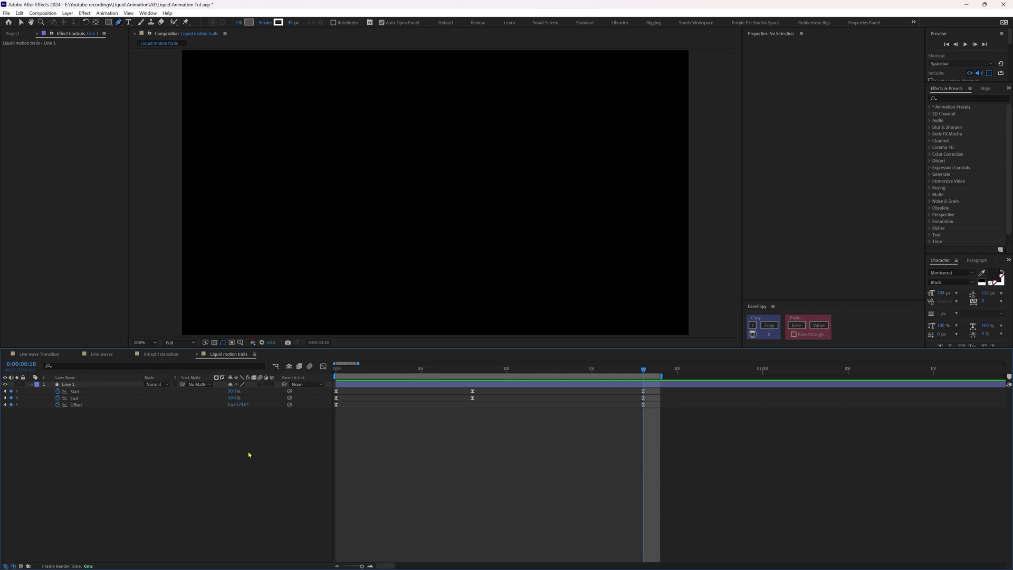
Set a Stroke Width keyframe on Line 1 at frame 18 and show only the layer's animated properties
{"action": "left_click", "coordinate": [68, 385]}
{"action": "double_click", "coordinate": [32, 385]}
{"action": "left_click", "coordinate": [38, 391]}
{"action": "left_click", "coordinate": [44, 398]}
{"action": "left_click", "coordinate": [51, 411]}
{"action": "key", "text": "u"}
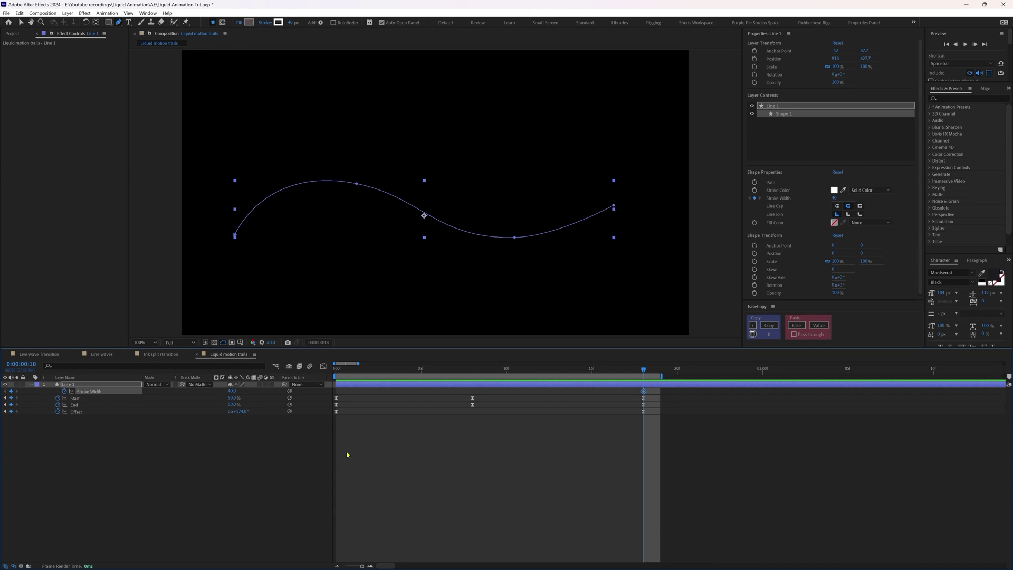
Add a Stroke Width keyframe at frame 8, set the width to 8 at frame 0, and preview the trail
{"action": "key", "text": "j"}
{"action": "key", "text": "j"}
{"action": "left_click", "coordinate": [169, 460]}
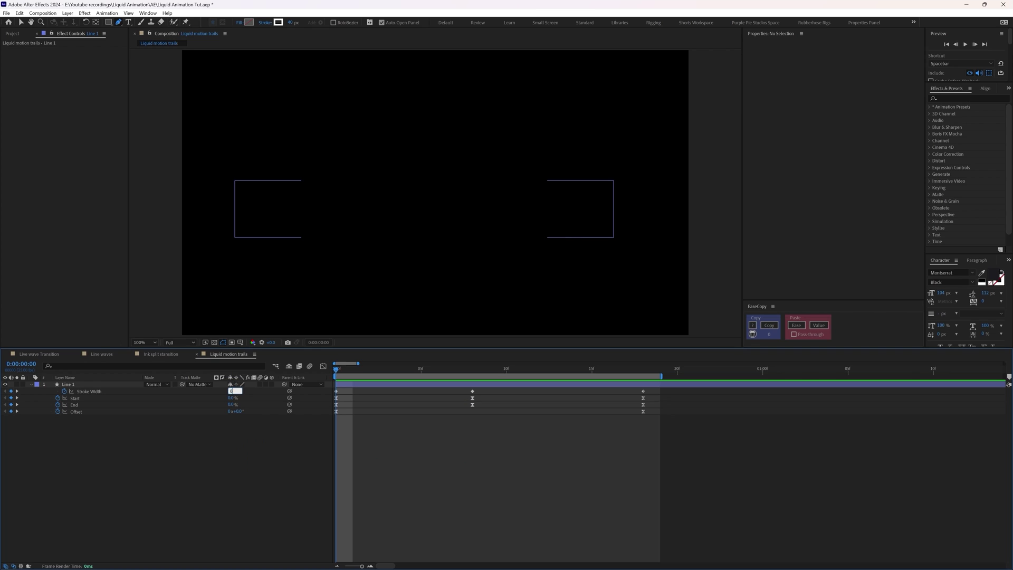
{"action": "type", "text": "8"}
{"action": "key", "text": "Return"}
{"action": "key", "text": "space"}
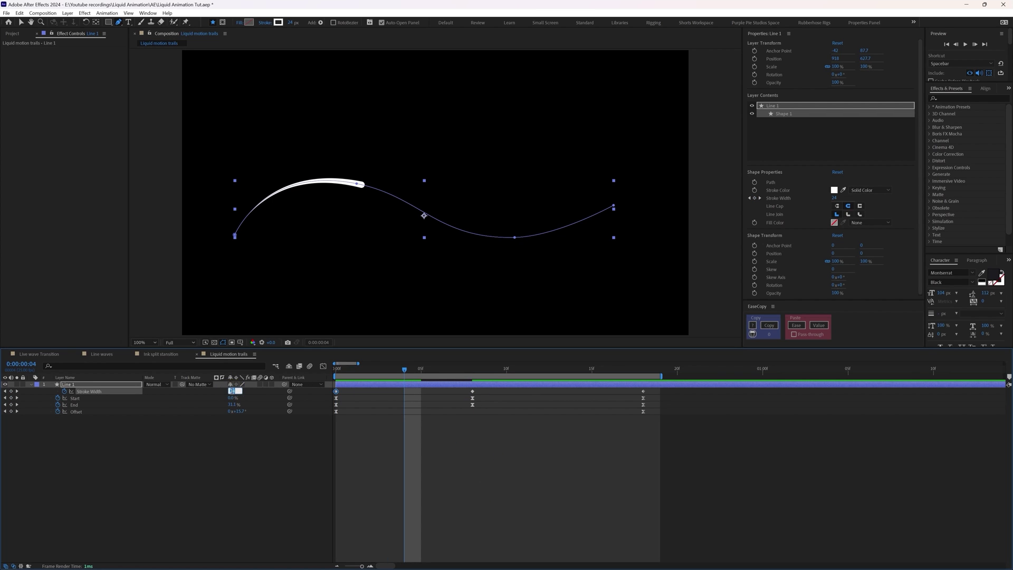
Set Stroke Width to 40 at frame 4 and add another 40 keyframe at frame 12
{"action": "key", "text": "Return"}
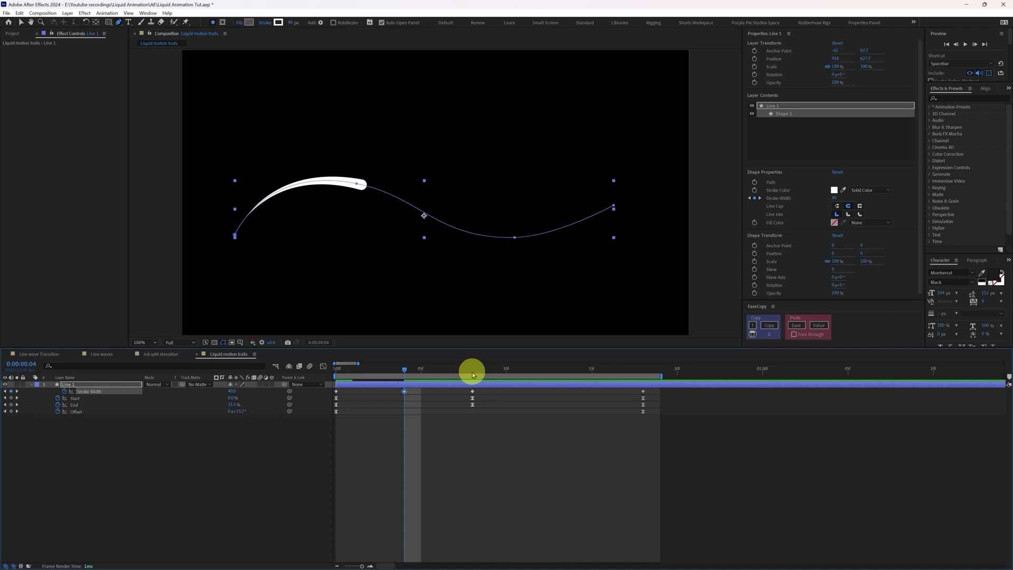
{"action": "left_click", "coordinate": [472, 374]}
{"action": "key", "text": "Page_Down"}
{"action": "key", "text": "Page_Down"}
{"action": "key", "text": "Page_Down"}
{"action": "key", "text": "Page_Down"}
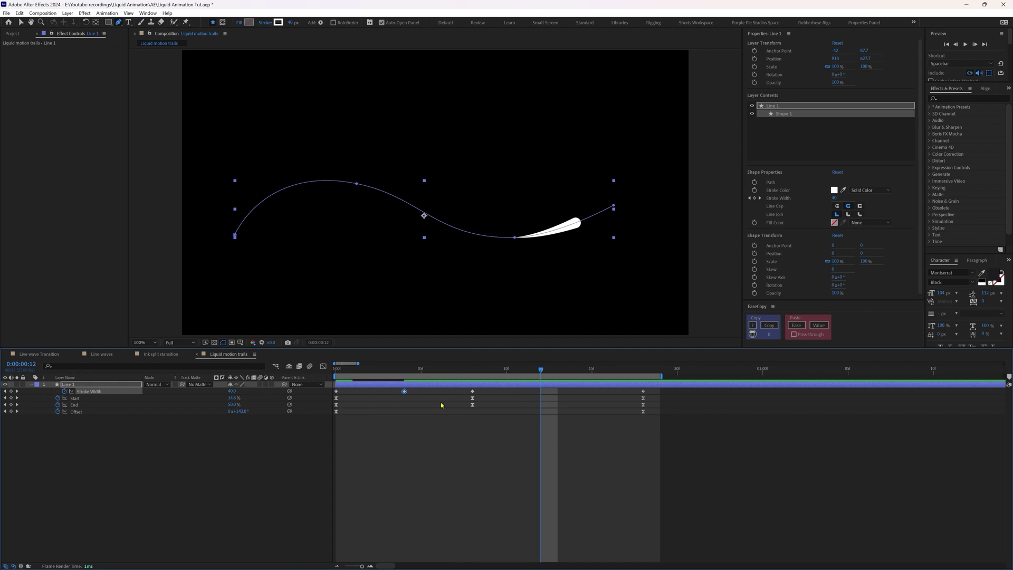
{"action": "left_click", "coordinate": [472, 391]}
Reduce the Stroke Width at the final keyframe on frame 18 and preview the trail animation
{"action": "left_click", "coordinate": [641, 373]}
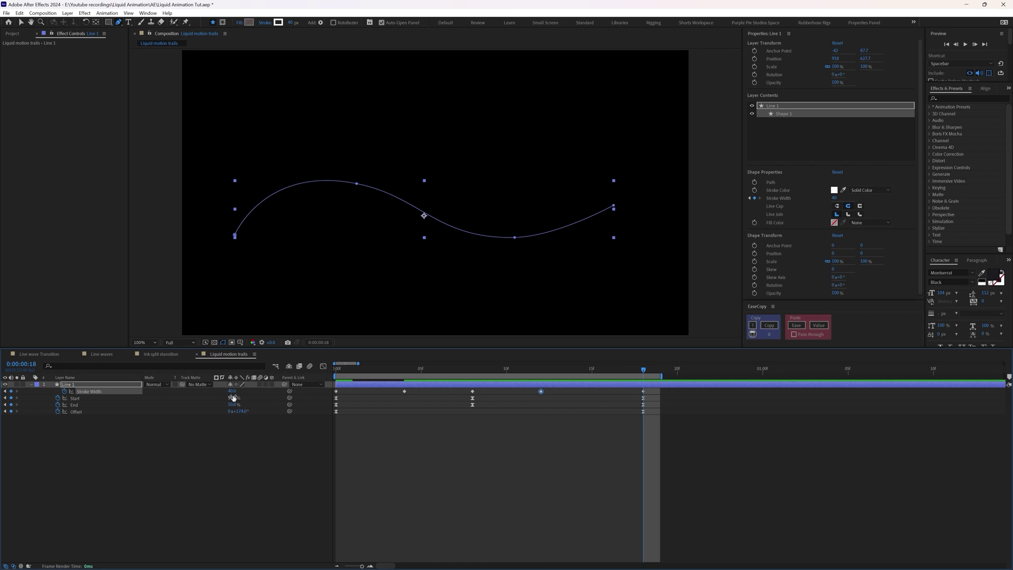
{"action": "left_click", "coordinate": [357, 451]}
{"action": "key", "text": "space"}
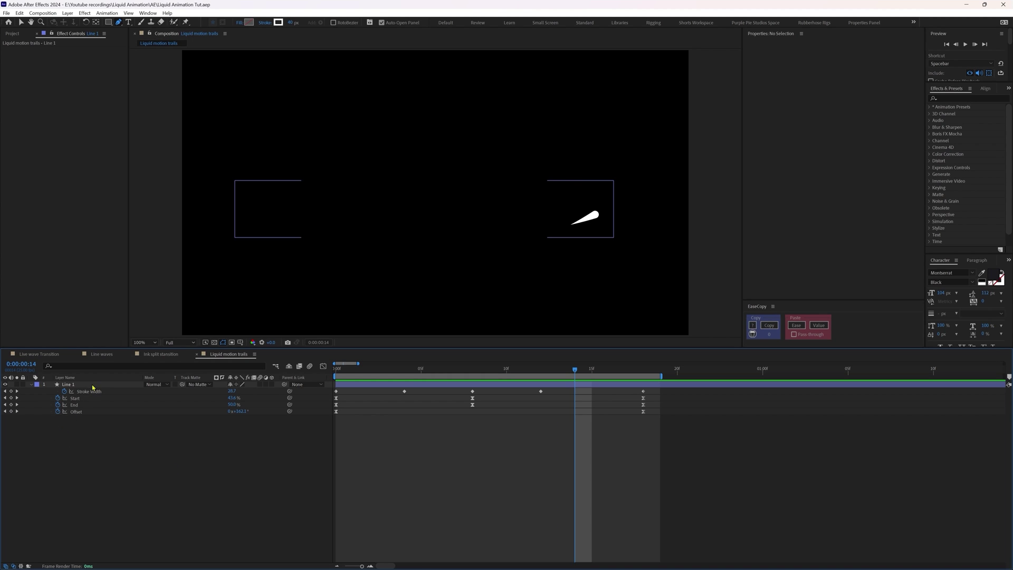
Copy the Roughen Edges effect from the adjustment layer in the Ink split transition composition onto Line 1 and preview the trail
{"action": "left_click", "coordinate": [92, 386]}
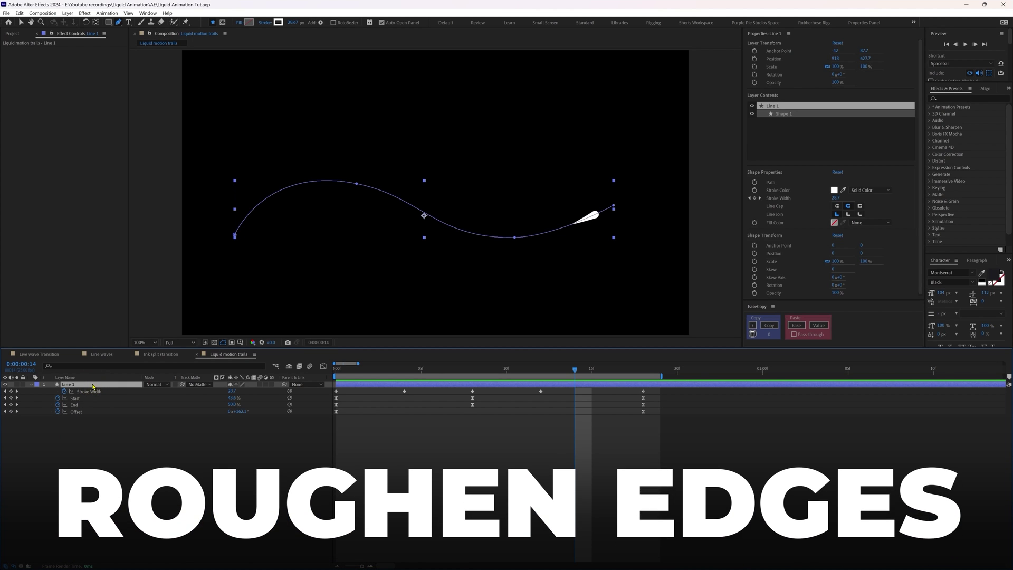
{"action": "left_click", "coordinate": [214, 477]}
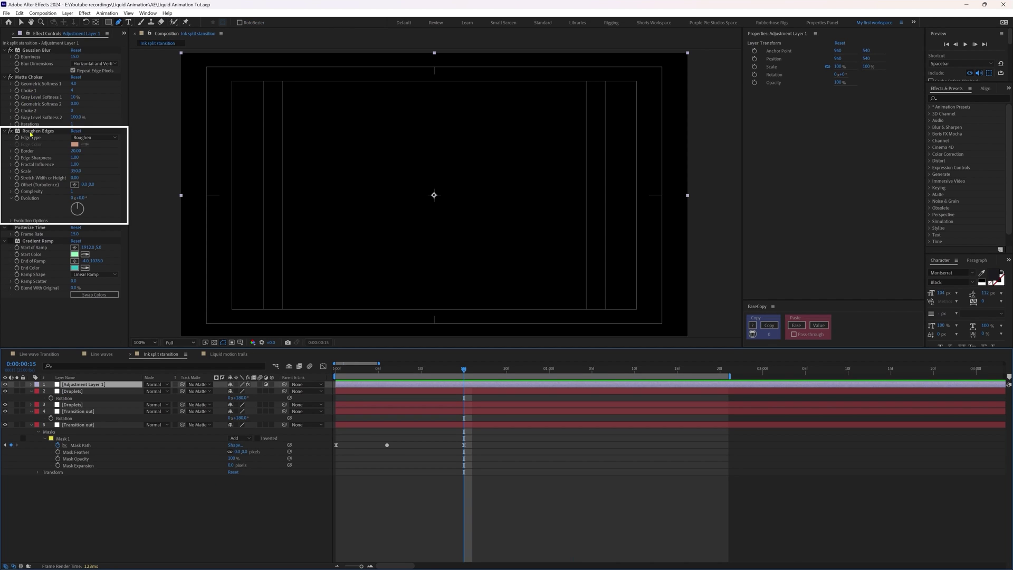
{"action": "left_click", "coordinate": [30, 132]}
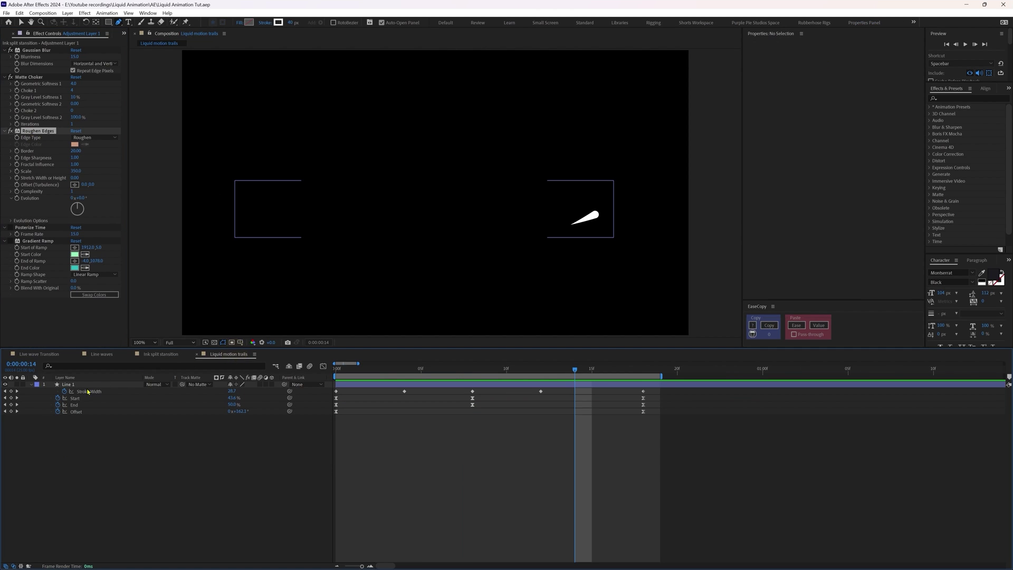
{"action": "left_click", "coordinate": [81, 386]}
{"action": "key", "text": "ctrl+v"}
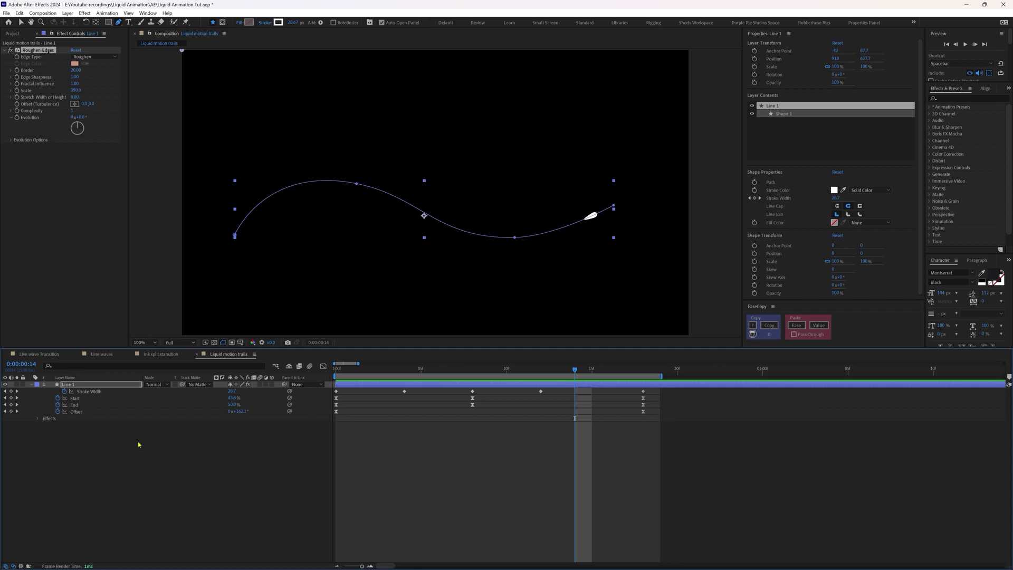
{"action": "left_click", "coordinate": [198, 461]}
{"action": "key", "text": "space"}
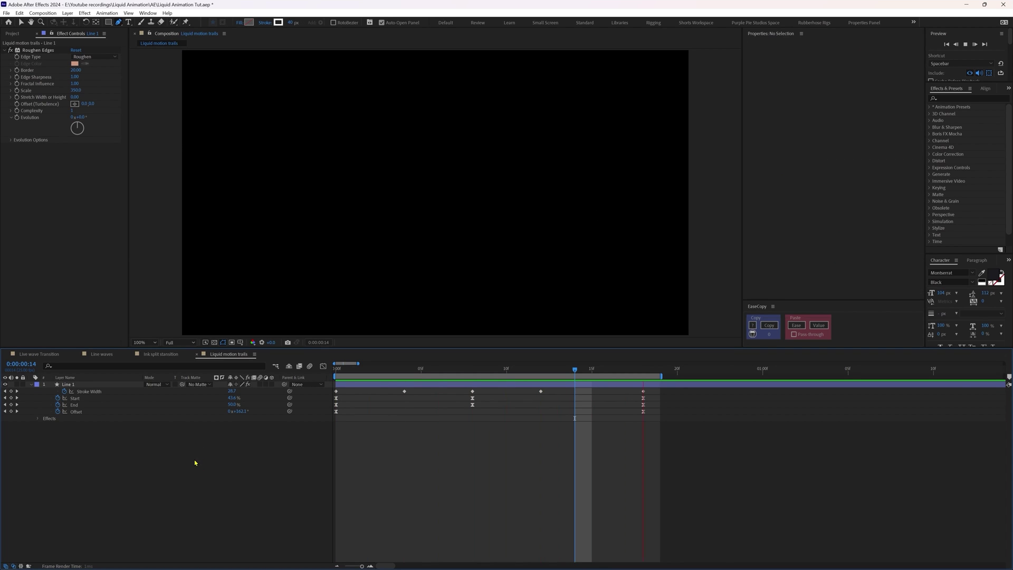
Duplicate the Line 1 layer twice to get two additional trail lines
{"action": "left_click", "coordinate": [107, 385]}
{"action": "key", "text": "ctrl+d"}
{"action": "key", "text": "ctrl+d"}
Nudge Line 2 slightly upward and vary its path by adjusting the curve handles and the right end point
{"action": "left_click", "coordinate": [108, 391]}
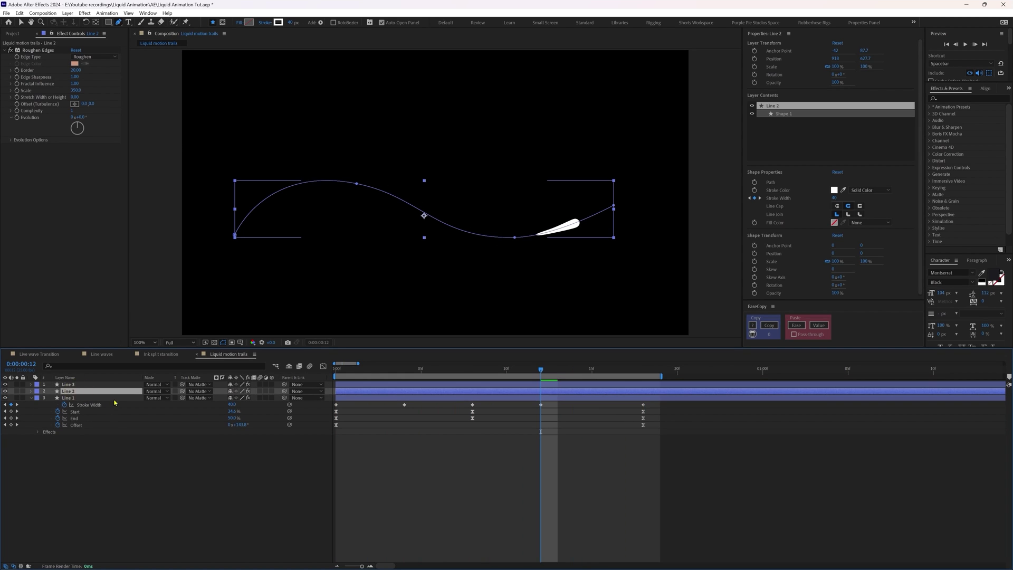
{"action": "key", "text": "Up"}
{"action": "key", "text": "Up"}
{"action": "key", "text": "Up"}
{"action": "left_click", "coordinate": [356, 182]}
{"action": "left_click_drag", "start_coordinate": [420, 197], "coordinate": [421, 193]}
{"action": "left_click_drag", "start_coordinate": [552, 239], "coordinate": [558, 239]}
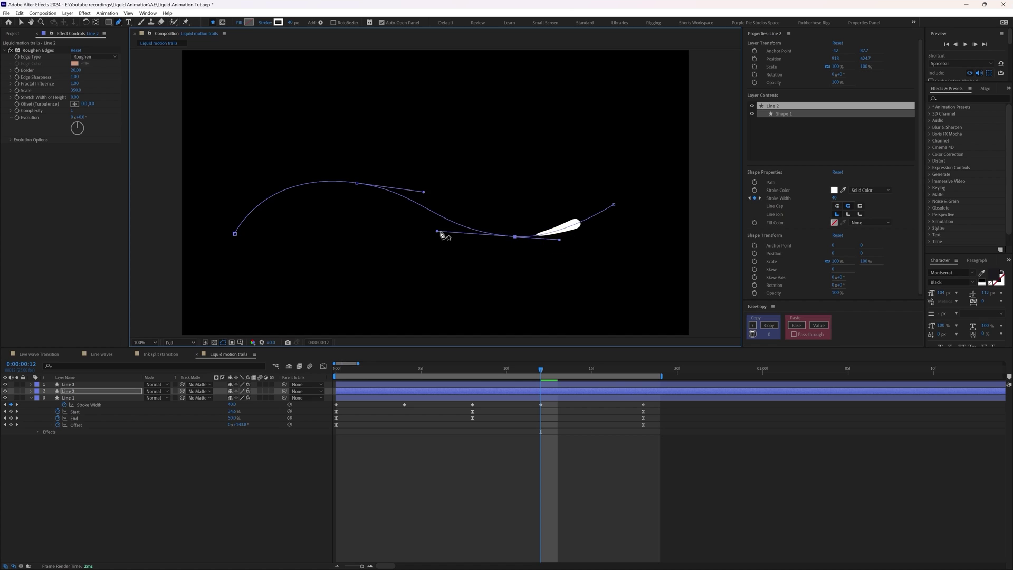
{"action": "left_click_drag", "start_coordinate": [441, 231], "coordinate": [432, 230]}
{"action": "left_click_drag", "start_coordinate": [613, 205], "coordinate": [622, 200]}
Nudge Line 3 upward and vary its path by adjusting the upper handle and the lower curve point with its handle
{"action": "left_click", "coordinate": [405, 385]}
{"action": "key", "text": "Up"}
{"action": "left_click", "coordinate": [356, 182]}
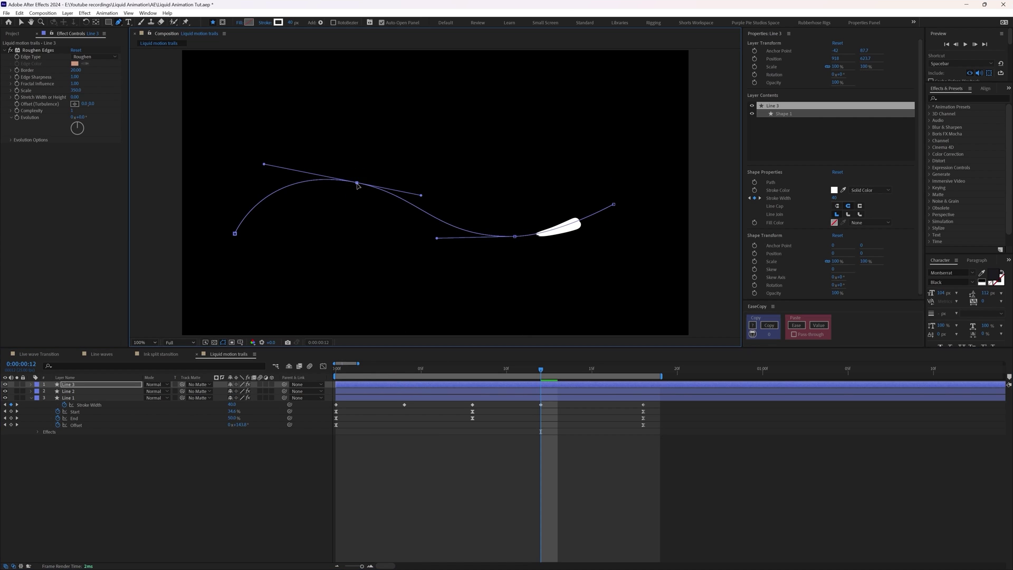
{"action": "left_click_drag", "start_coordinate": [423, 195], "coordinate": [422, 191]}
{"action": "left_click_drag", "start_coordinate": [515, 236], "coordinate": [504, 235]}
{"action": "left_click_drag", "start_coordinate": [551, 236], "coordinate": [549, 240]}
Stagger the duplicate lines so Line 2 starts at frame 1 and Line 3 at frame 2, and preview from the start
{"action": "left_click_drag", "start_coordinate": [369, 386], "coordinate": [393, 388]}
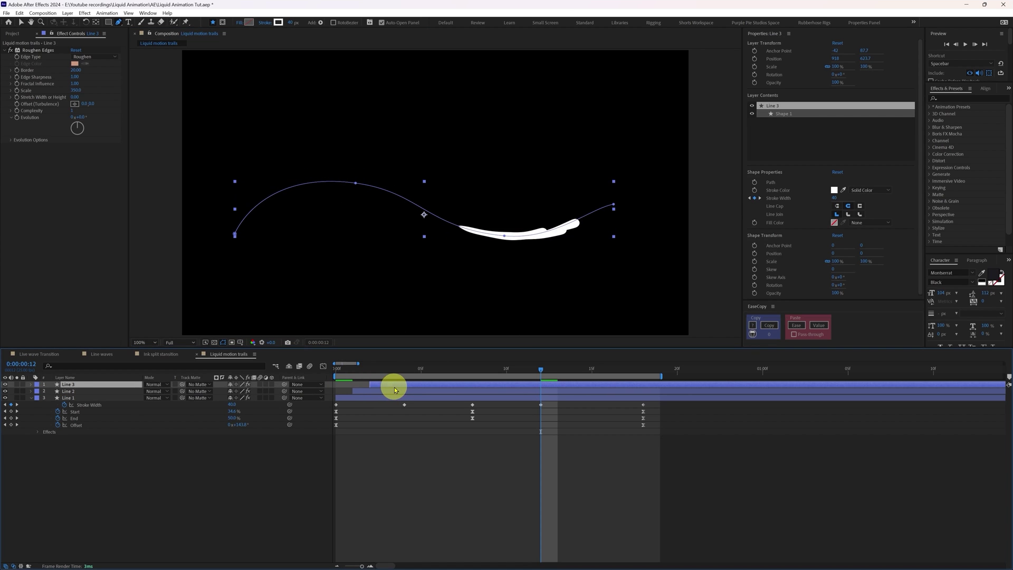
{"action": "left_click", "coordinate": [396, 426]}
{"action": "left_click", "coordinate": [335, 369]}
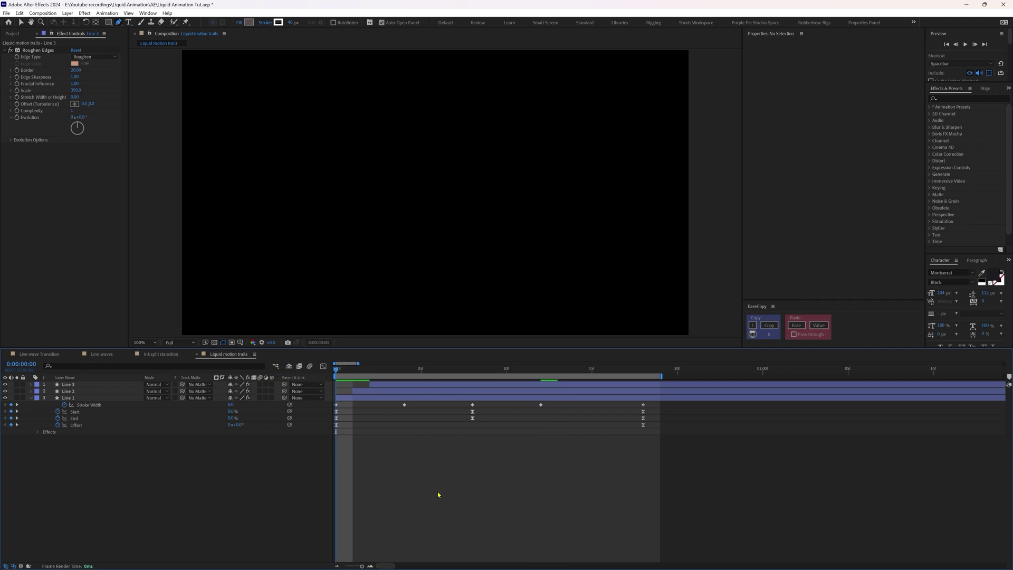
{"action": "key", "text": "space"}
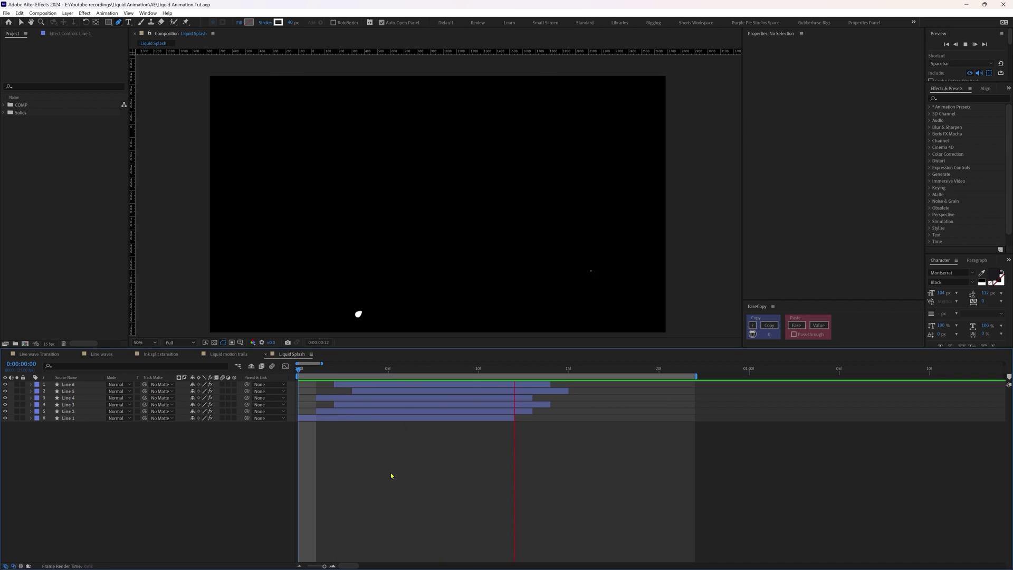
Draw a stroked circle about 150 px wide at the splash's centre in the Liquid Splash composition and centre its anchor point
{"action": "left_click", "coordinate": [350, 368]}
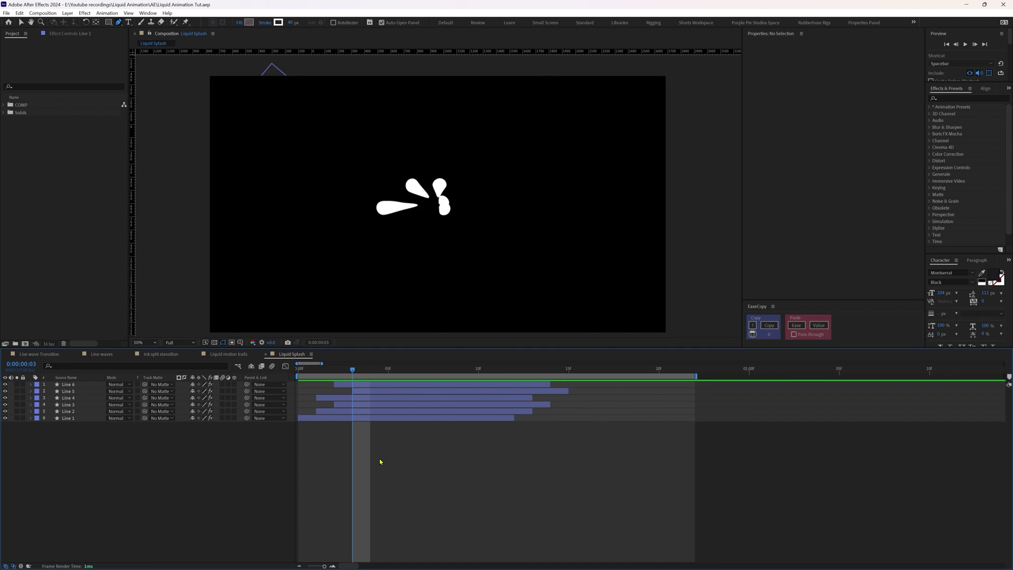
{"action": "scroll", "coordinate": [435, 197], "scroll_direction": "up", "scroll_amount": 2}
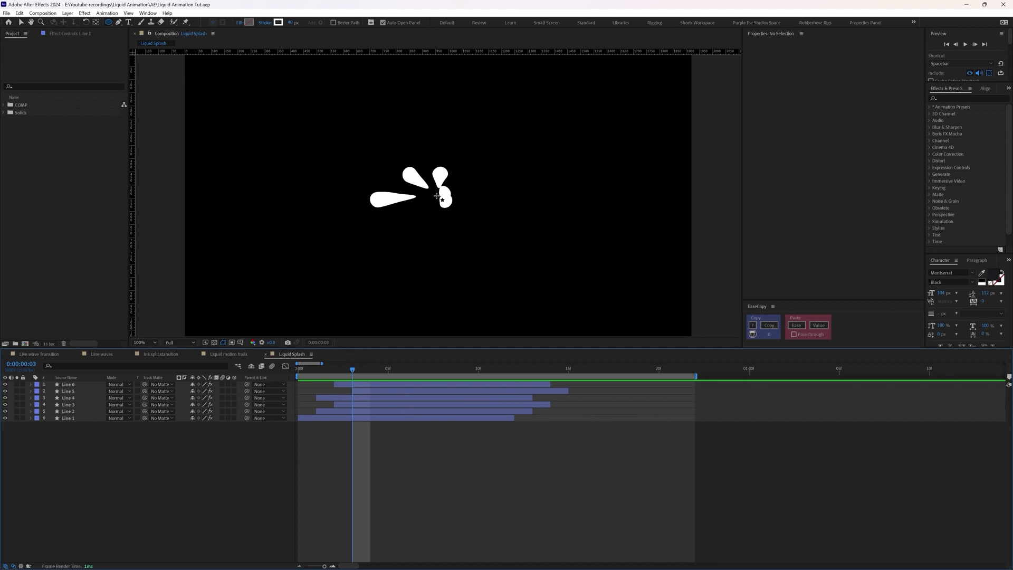
{"action": "mouse_move", "coordinate": [413, 166]}
{"action": "left_mouse_down"}
{"action": "mouse_move", "coordinate": [446, 206]}
{"action": "mouse_move", "coordinate": [441, 189]}
{"action": "mouse_move", "coordinate": [434, 194]}
{"action": "left_mouse_up"}
{"action": "key", "text": "v"}
{"action": "key", "text": "ctrl+alt+Home"}
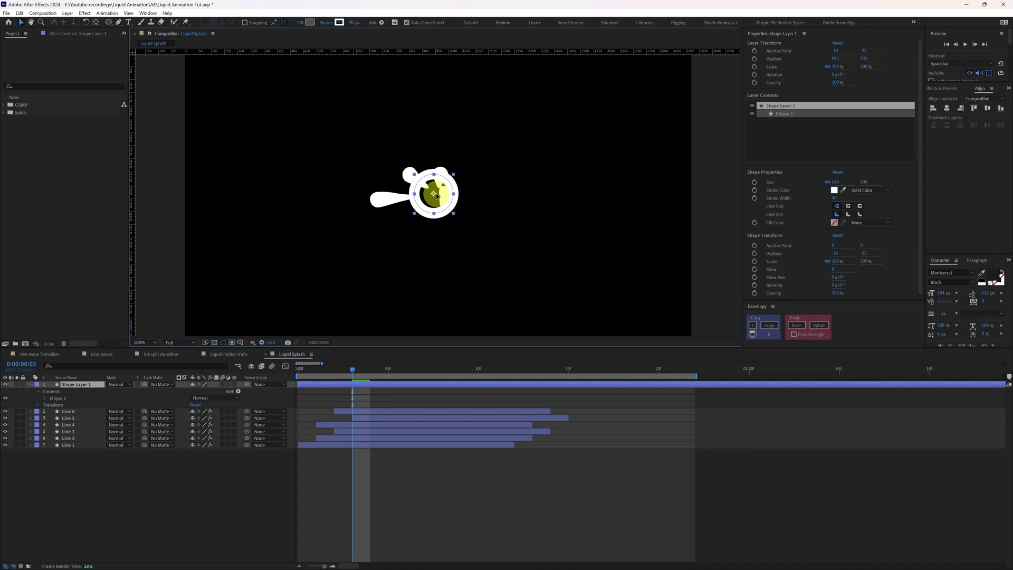
Rename the new circle's shape layer as Ring
{"action": "left_click", "coordinate": [70, 385]}
{"action": "key", "text": "Return"}
{"action": "key", "text": "Return"}
Set Scale and Stroke Width keyframes on the Ring layer at frame 0 and show only its animated properties
{"action": "key", "text": "Home"}
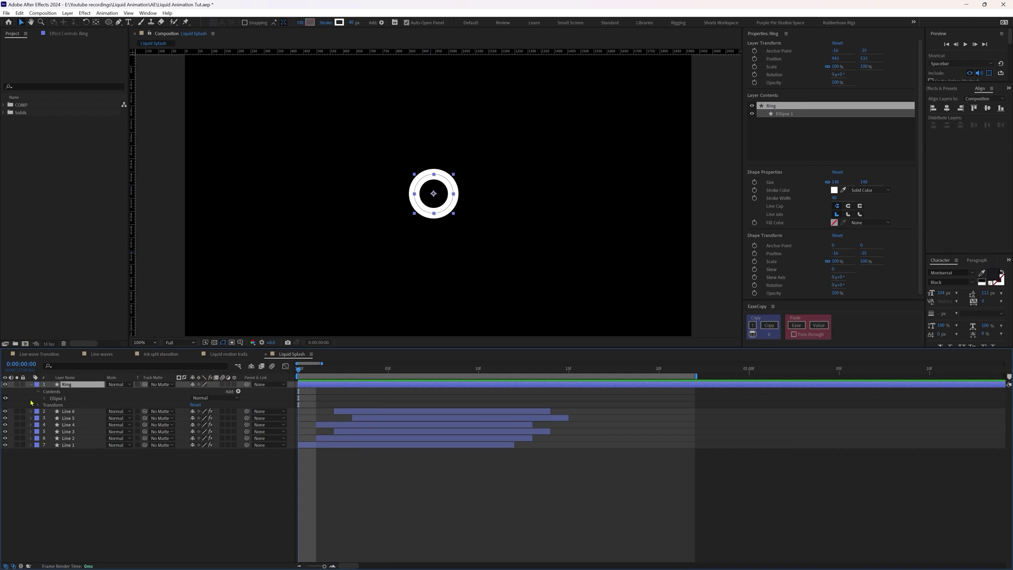
{"action": "key", "text": "s"}
{"action": "left_click", "coordinate": [50, 391]}
{"action": "left_click", "coordinate": [31, 385]}
{"action": "left_click", "coordinate": [31, 384]}
{"action": "left_click", "coordinate": [38, 391]}
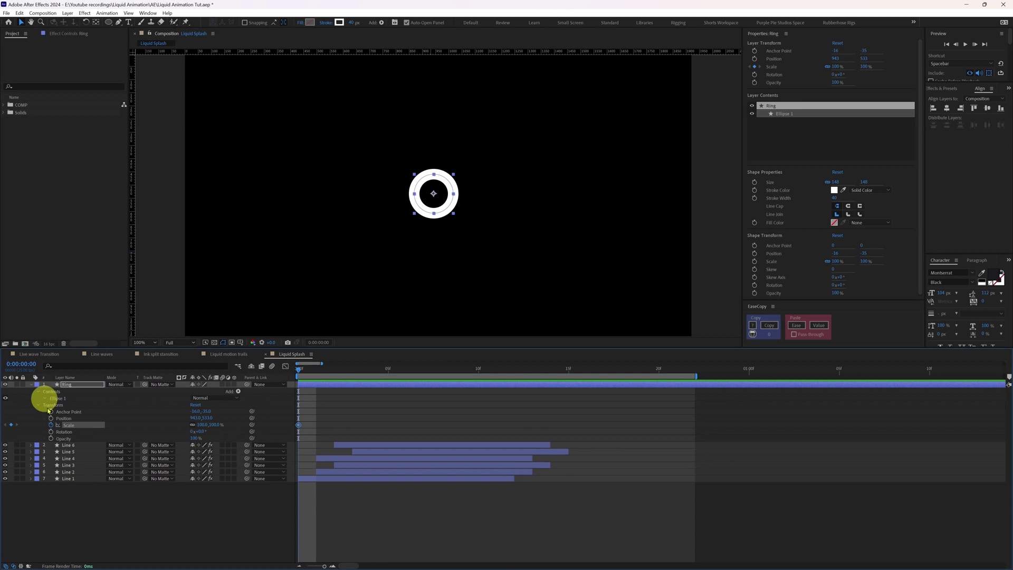
{"action": "left_click", "coordinate": [45, 398]}
{"action": "left_click", "coordinate": [51, 412]}
{"action": "left_click", "coordinate": [65, 439]}
{"action": "key", "text": "u"}
Add Scale and Stroke Width keyframes on Ring at frame 16, enlarging the Scale to about 420% and reducing the Stroke Width
{"action": "key", "text": "F2"}
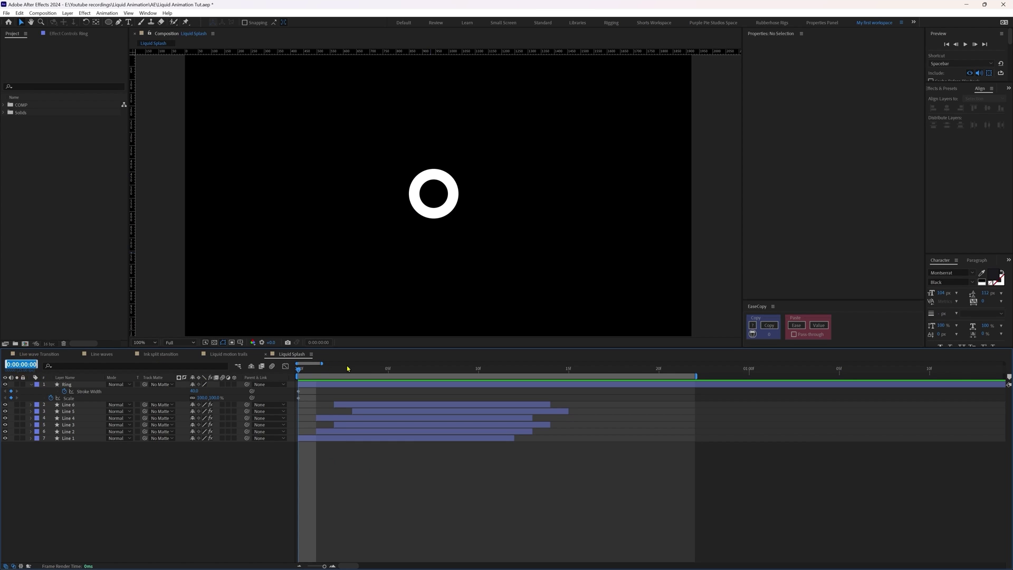
{"action": "type", "text": "16"}
{"action": "key", "text": "Return"}
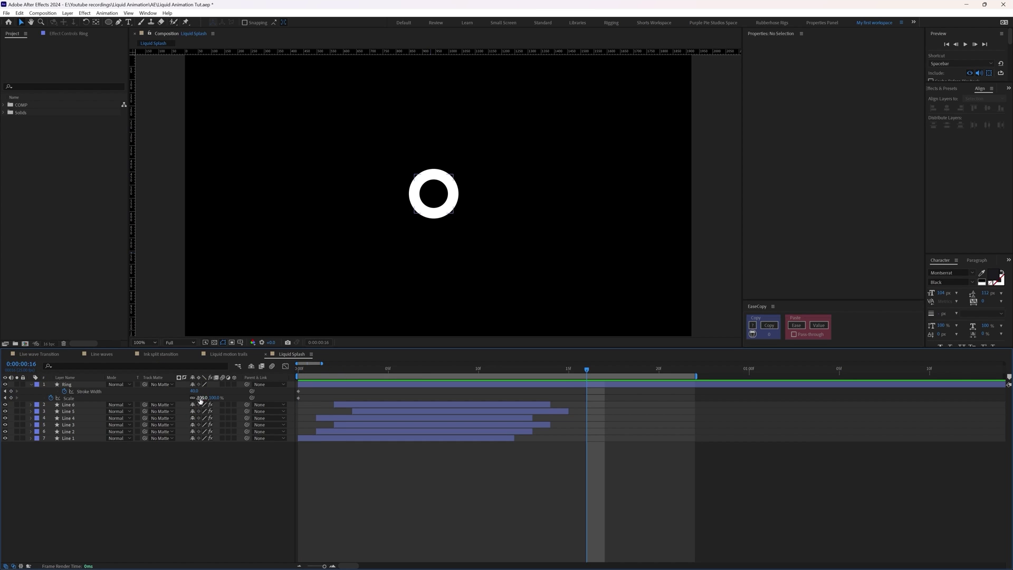
{"action": "mouse_move", "coordinate": [202, 398]}
{"action": "left_mouse_down"}
{"action": "mouse_move", "coordinate": [380, 401]}
{"action": "mouse_move", "coordinate": [160, 410]}
{"action": "mouse_move", "coordinate": [182, 396]}
{"action": "left_mouse_up"}
{"action": "key", "text": "F2"}
{"action": "key", "text": "space"}
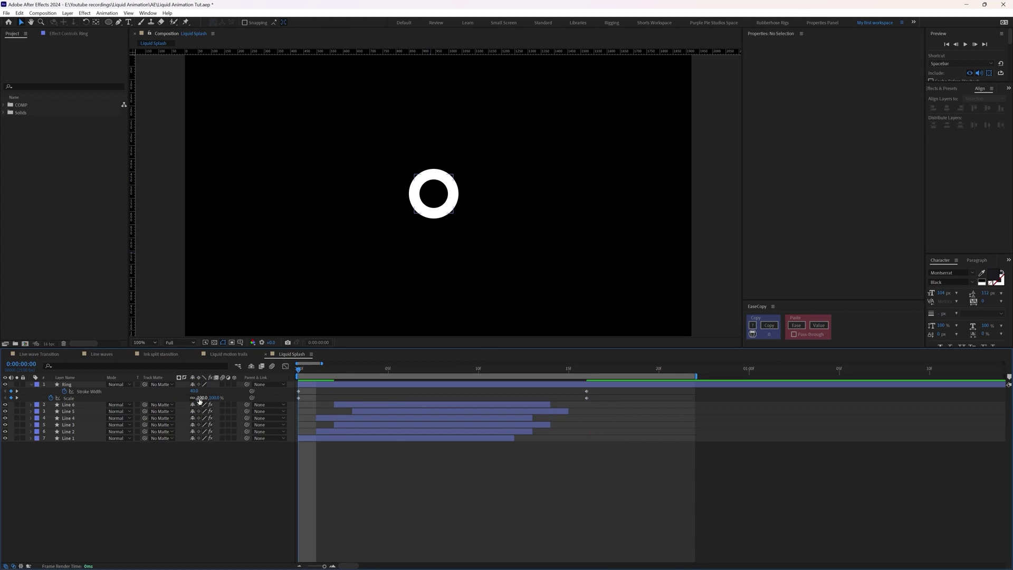
Set the Ring's starting Scale to 15% and its starting Stroke Width to 45 at frame 0
{"action": "type", "text": "15"}
{"action": "key", "text": "Return"}
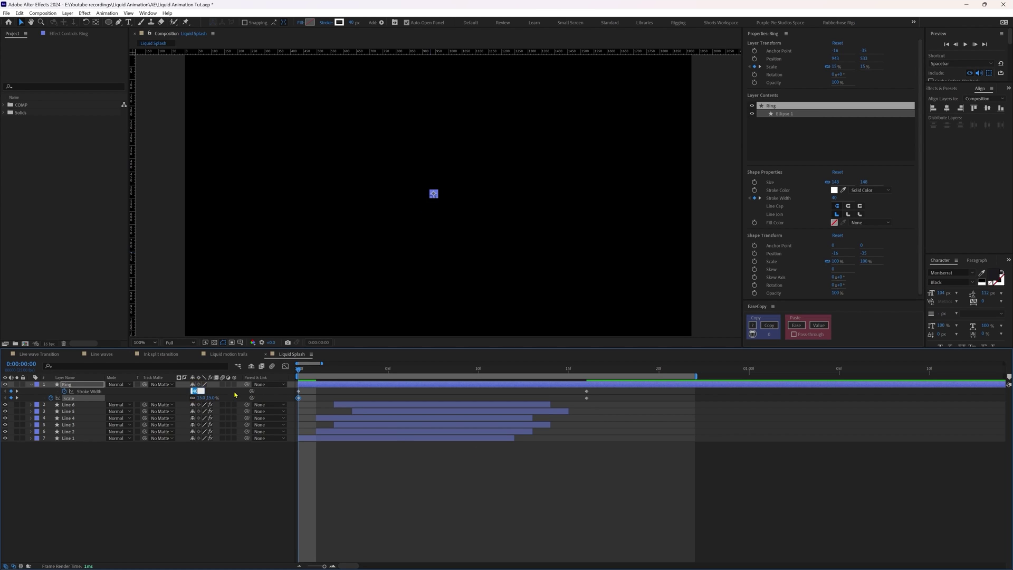
{"action": "type", "text": "45"}
{"action": "key", "text": "Return"}
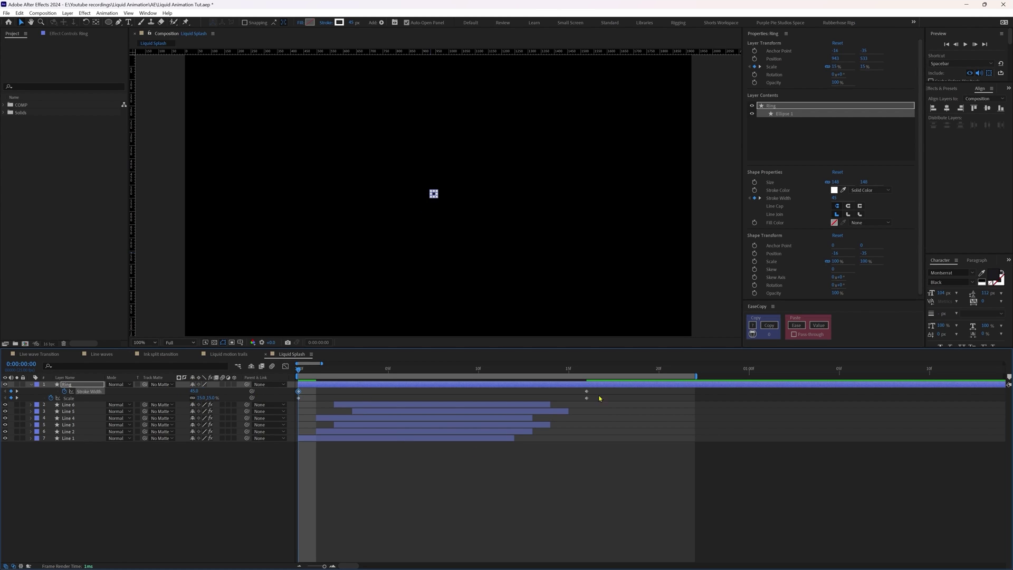
Ease the Ring's keyframes and reshape the Scale value curve so it rises fast at first and settles gradually
{"action": "left_click_drag", "start_coordinate": [600, 398], "coordinate": [296, 400]}
{"action": "left_click", "coordinate": [286, 366]}
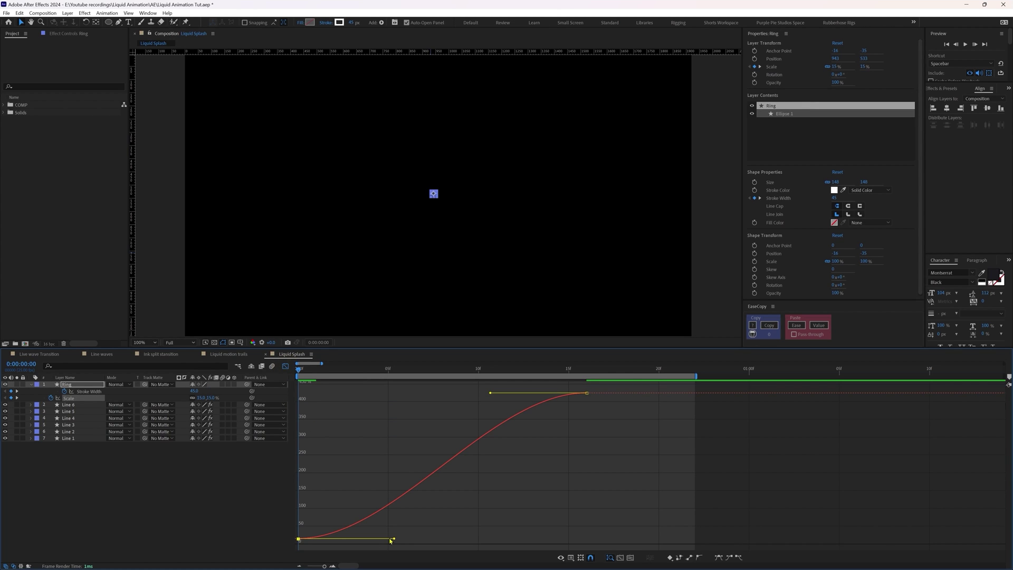
{"action": "left_click_drag", "start_coordinate": [392, 539], "coordinate": [339, 453]}
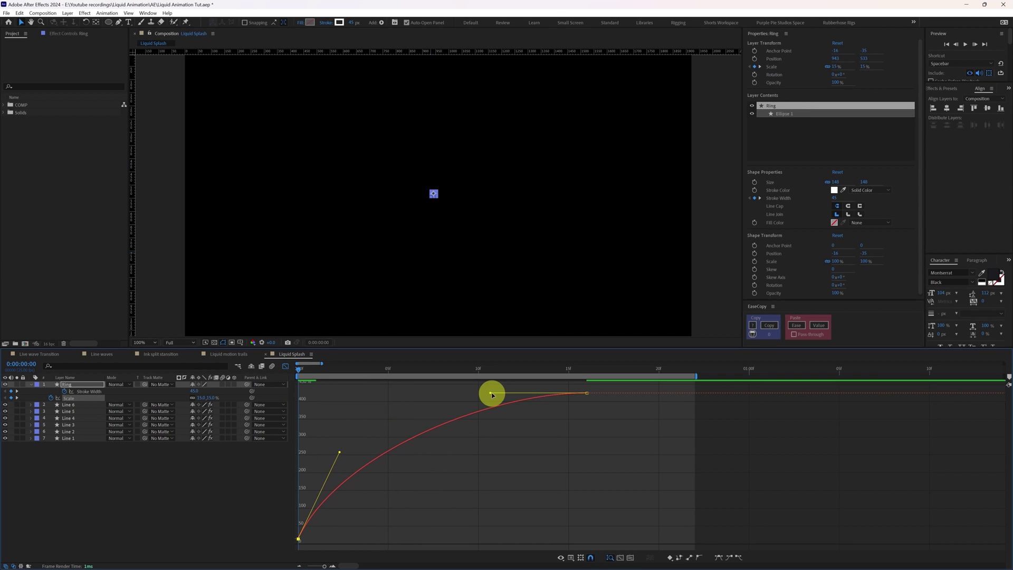
{"action": "left_click_drag", "start_coordinate": [492, 394], "coordinate": [419, 394]}
{"action": "left_click", "coordinate": [286, 366]}
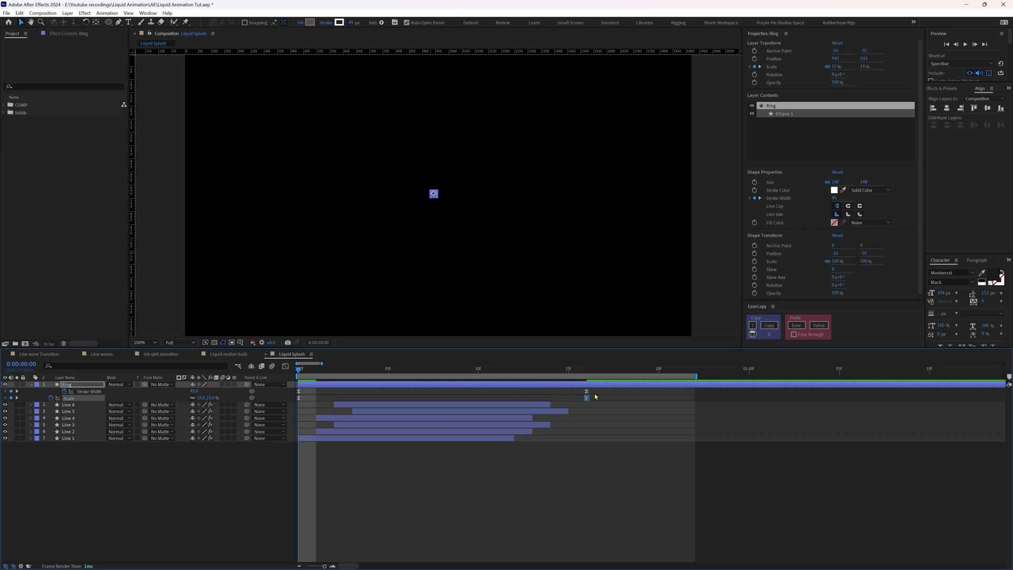
Copy the ease of the Ring's Scale keyframes onto its Stroke Width keyframes with EaseCopy
{"action": "left_click_drag", "start_coordinate": [595, 396], "coordinate": [274, 398]}
{"action": "left_click", "coordinate": [769, 326]}
{"action": "left_click_drag", "start_coordinate": [591, 388], "coordinate": [277, 396]}
{"action": "left_click", "coordinate": [796, 325]}
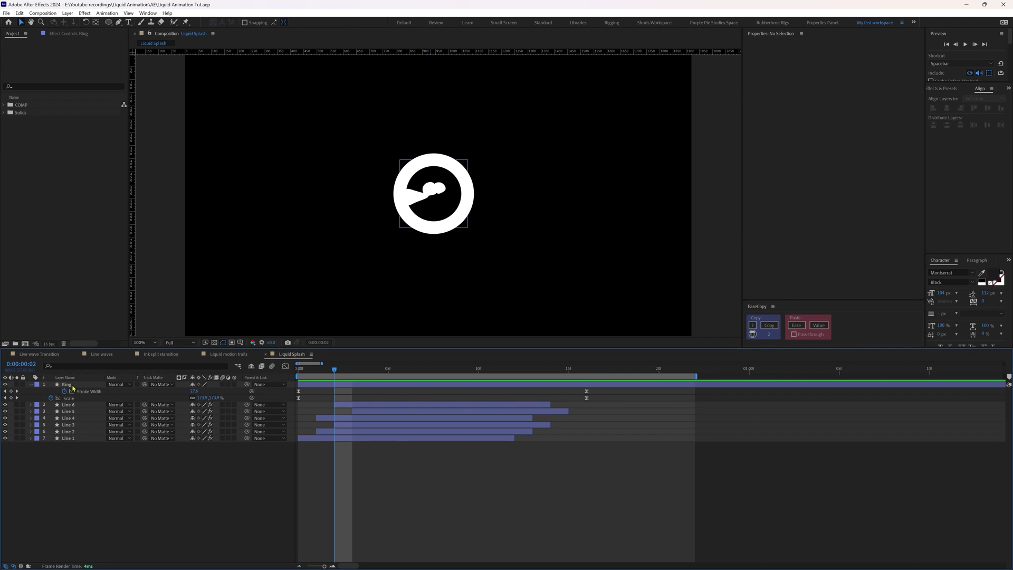
Find the Roughen Edges effect and apply it to the Ring layer
{"action": "left_click", "coordinate": [72, 384]}
{"action": "left_click", "coordinate": [948, 88]}
{"action": "left_click", "coordinate": [950, 98]}
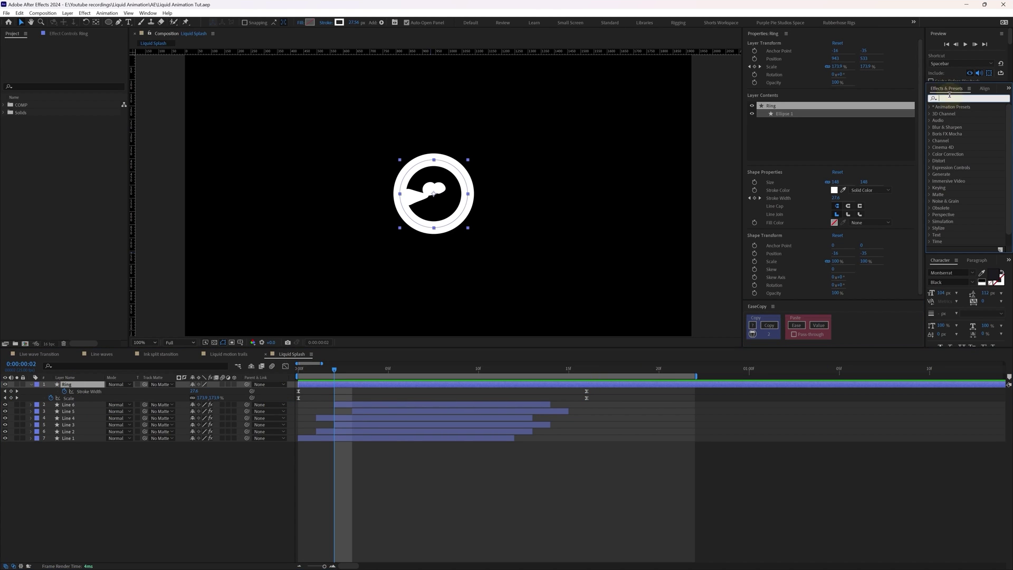
{"action": "type", "text": "rough"}
{"action": "double_click", "coordinate": [969, 113]}
At frame 8, set the Ring's Roughen Edges Border to 40 and raise Edge Sharpness to 1.57
{"action": "mouse_move", "coordinate": [584, 375]}
{"action": "left_mouse_down"}
{"action": "mouse_move", "coordinate": [421, 380]}
{"action": "mouse_move", "coordinate": [443, 378]}
{"action": "left_mouse_up"}
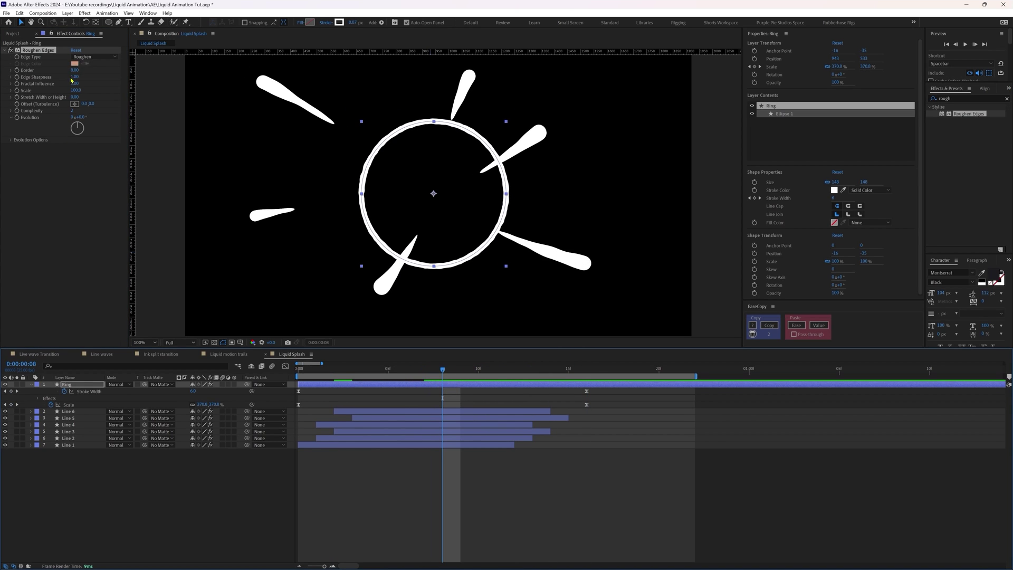
{"action": "left_click_drag", "start_coordinate": [75, 70], "coordinate": [175, 75]}
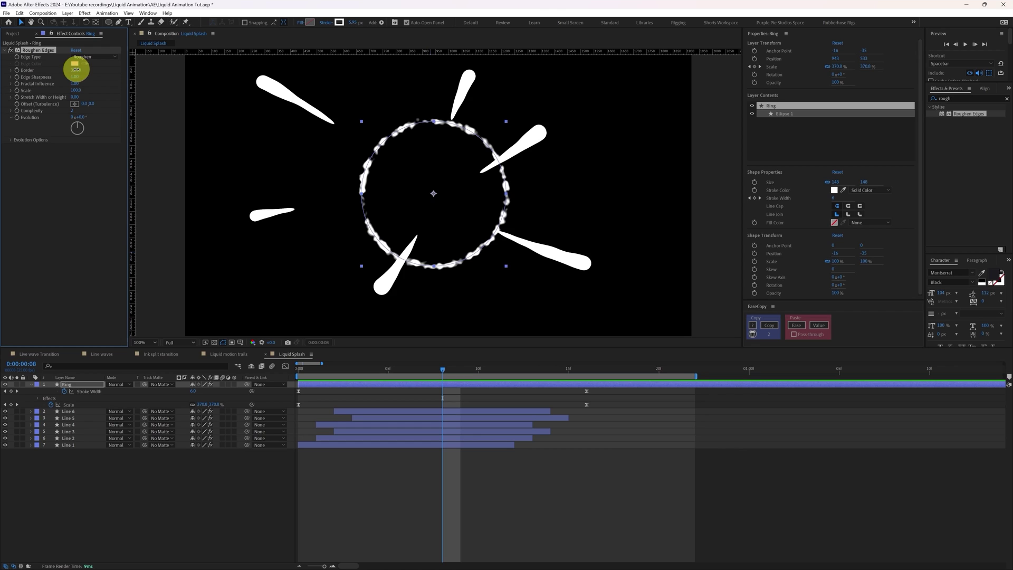
{"action": "type", "text": "0"}
{"action": "key", "text": "Return"}
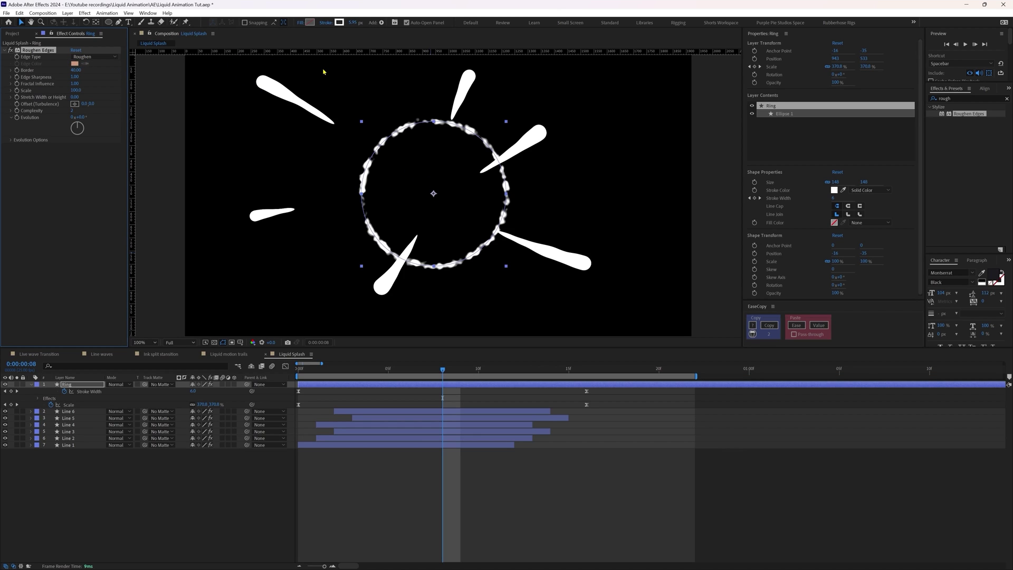
{"action": "left_click", "coordinate": [75, 77]}
{"action": "left_click_drag", "start_coordinate": [75, 77], "coordinate": [106, 86]}
Set the Roughen Edges Complexity to 1 and its Scale to 210 on the Ring
{"action": "left_click", "coordinate": [74, 110]}
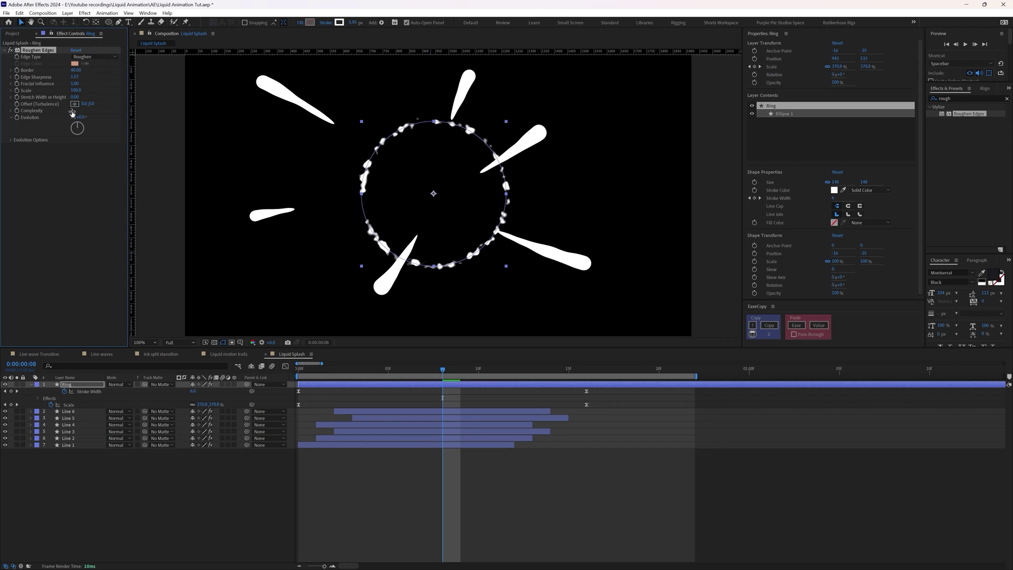
{"action": "type", "text": "1"}
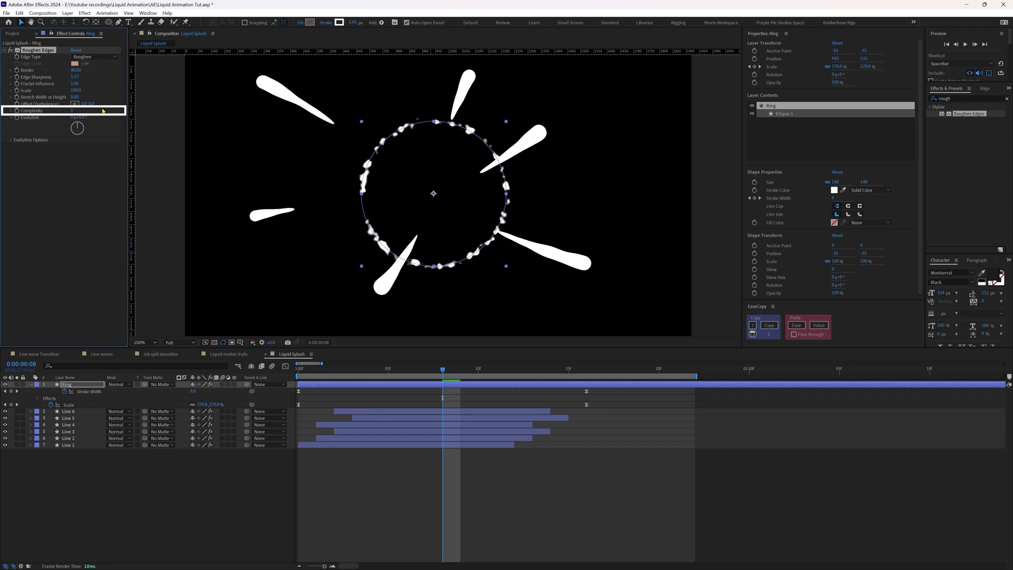
{"action": "left_click", "coordinate": [76, 90]}
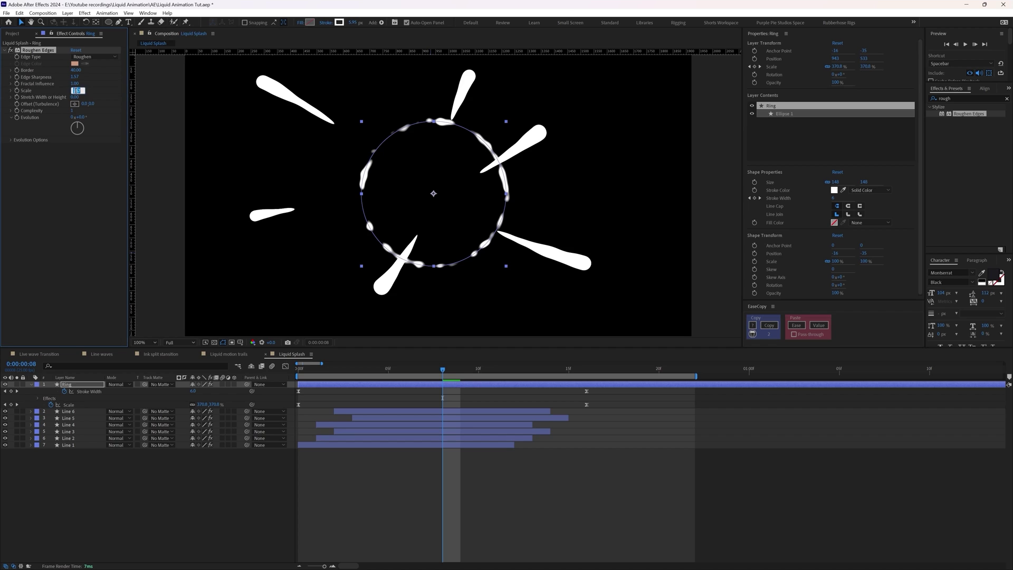
{"action": "type", "text": "210"}
{"action": "key", "text": "Return"}
Set the Ring's Stroke Width to 30 at frame 0 and preview the splash animation
{"action": "left_click", "coordinate": [298, 375]}
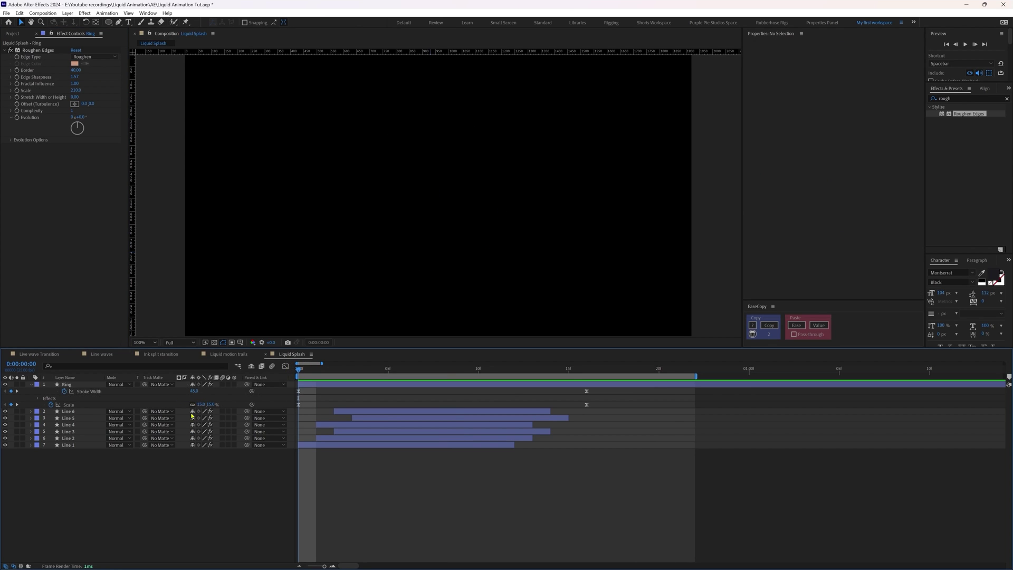
{"action": "left_click", "coordinate": [196, 392]}
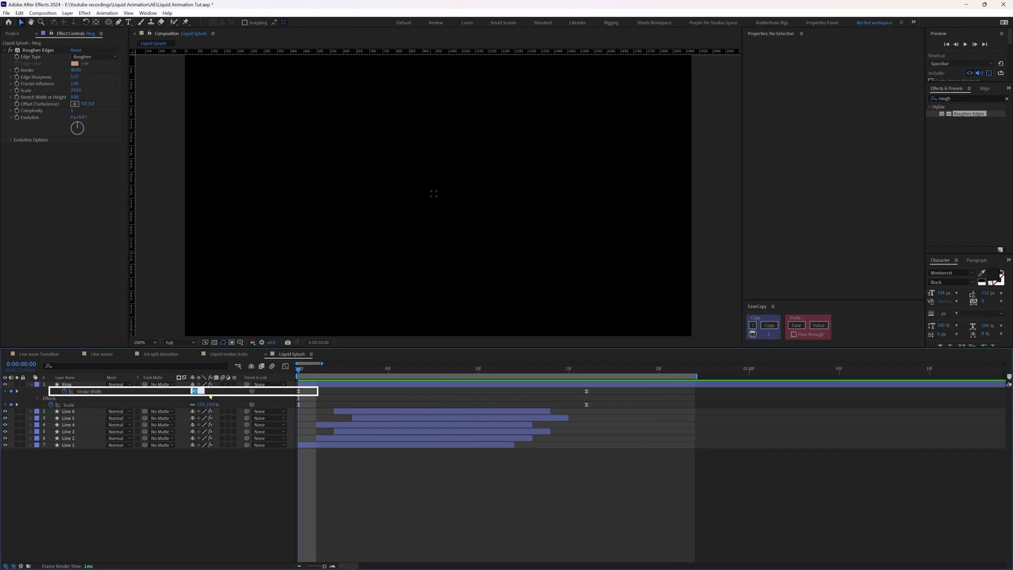
{"action": "type", "text": "30"}
{"action": "key", "text": "Return"}
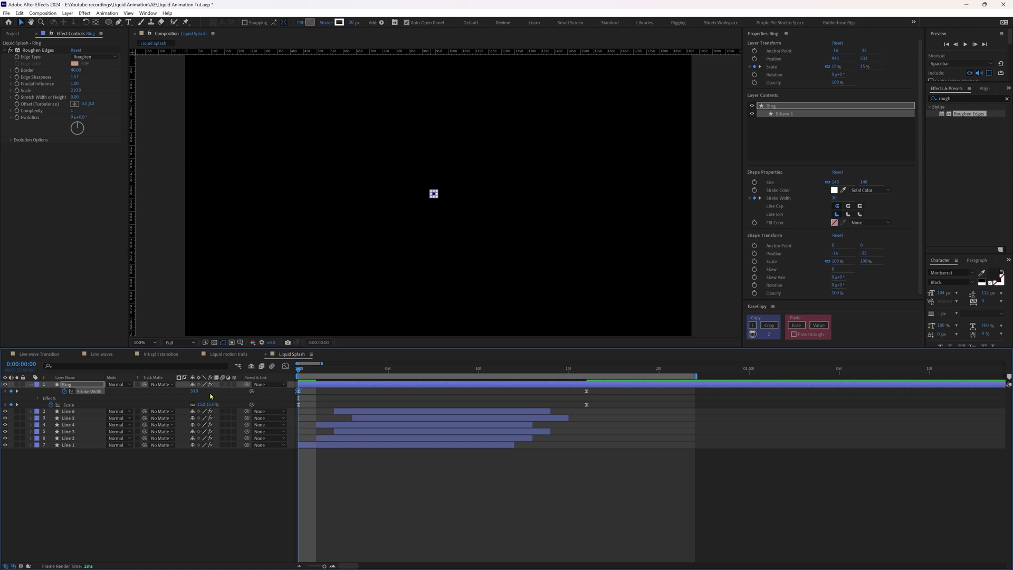
{"action": "left_click", "coordinate": [342, 500]}
{"action": "key", "text": "space"}
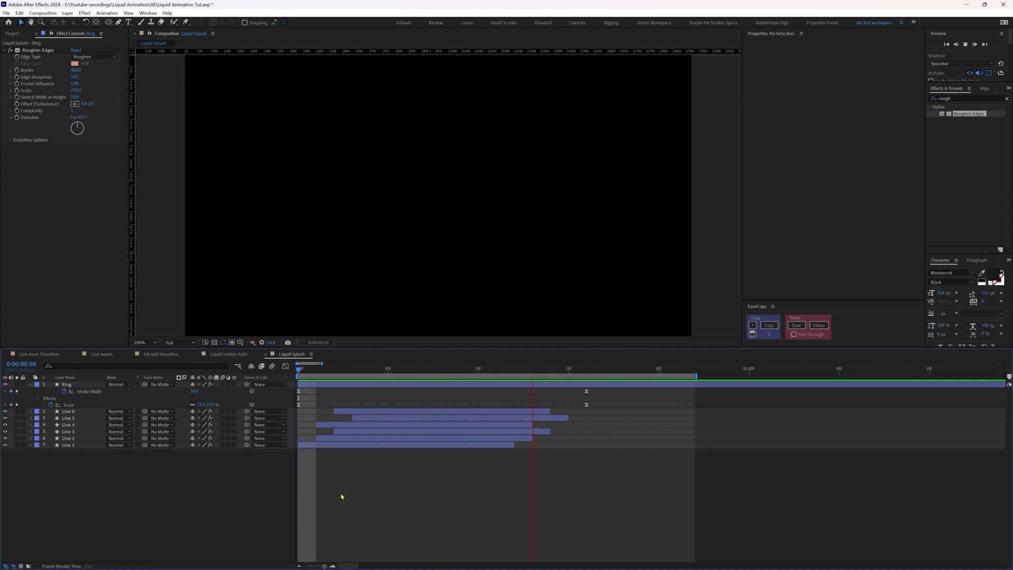